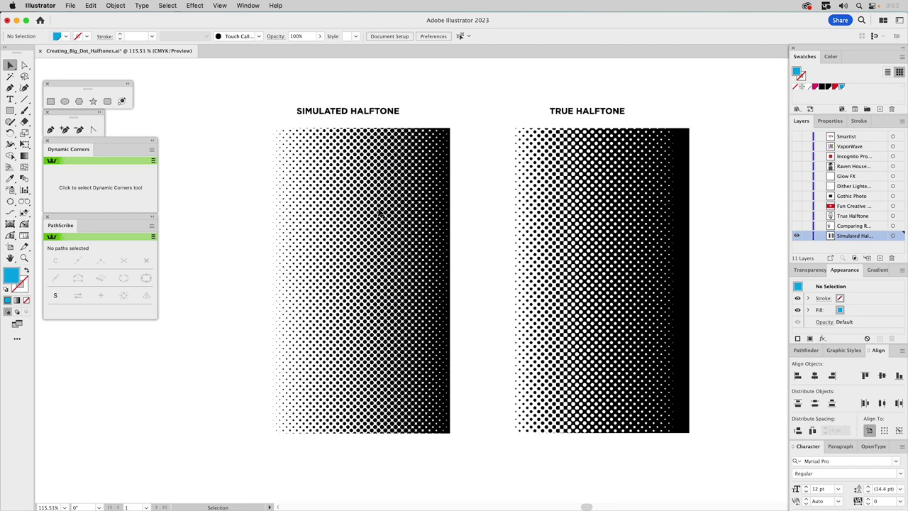
Toggle the simulated halftone rectangle's Color Halftone effect off and back on to compare
{"action": "left_click", "coordinate": [379, 213]}
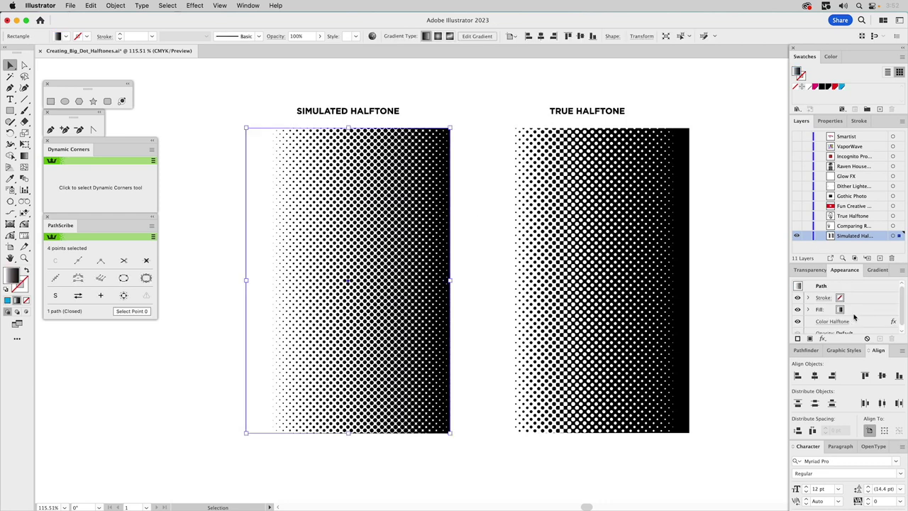
{"action": "scroll", "coordinate": [853, 317], "scroll_direction": "down", "scroll_amount": 1}
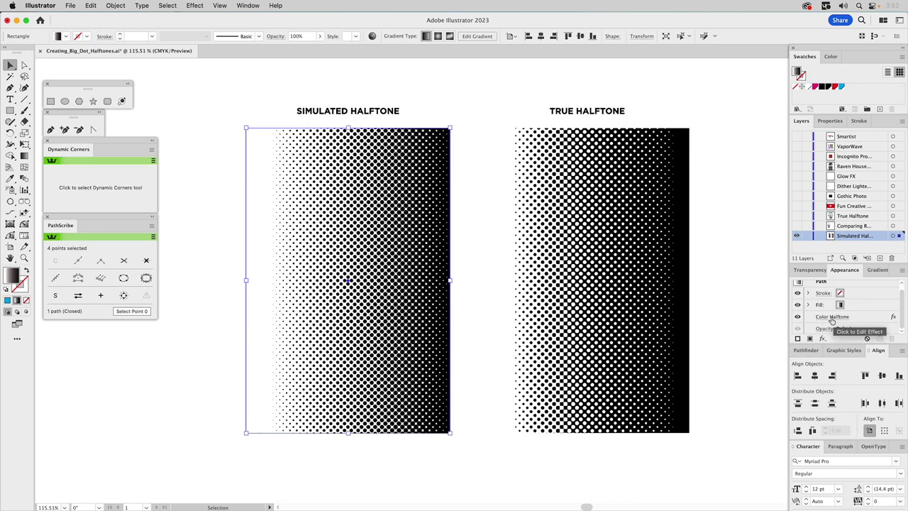
{"action": "left_click", "coordinate": [796, 321]}
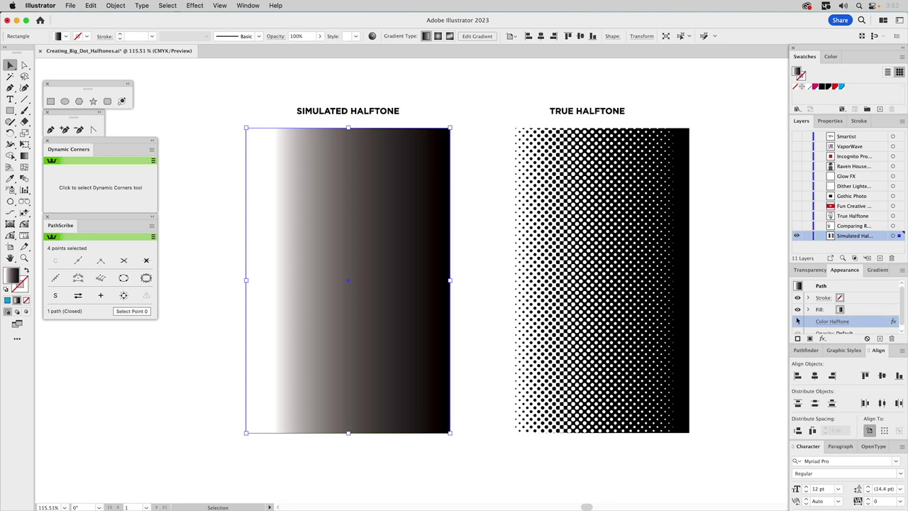
{"action": "left_click", "coordinate": [797, 323]}
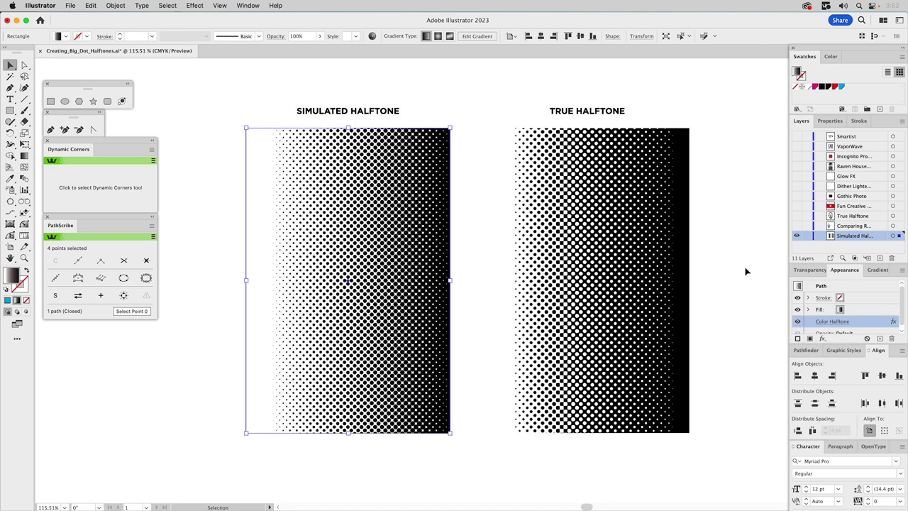
{"action": "left_click", "coordinate": [745, 270]}
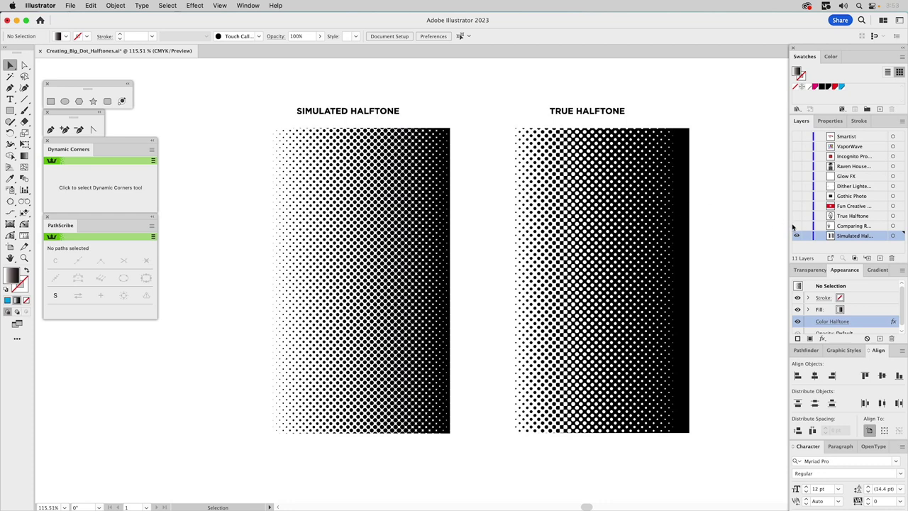
Show and activate the Comparing layer, select the face photo, and choose Effect > Pixelate > Color Halftone
{"action": "left_click", "coordinate": [796, 227]}
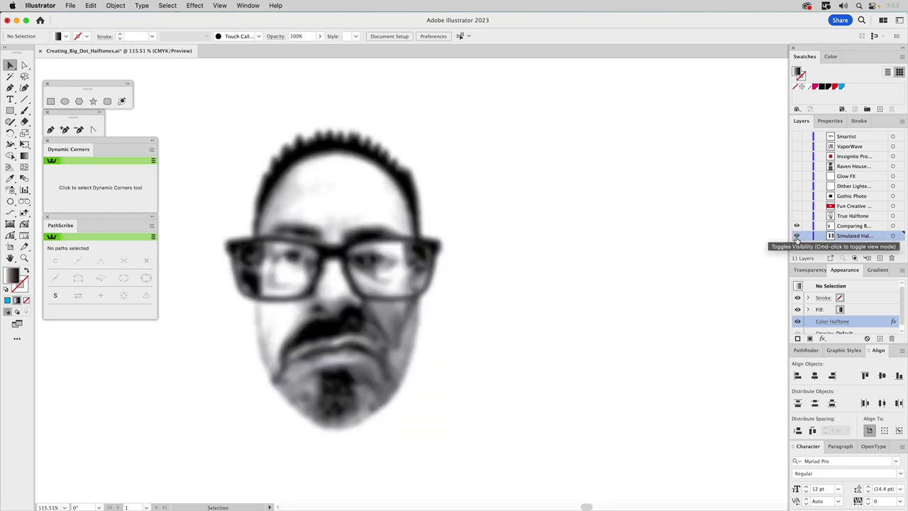
{"action": "left_click", "coordinate": [848, 226]}
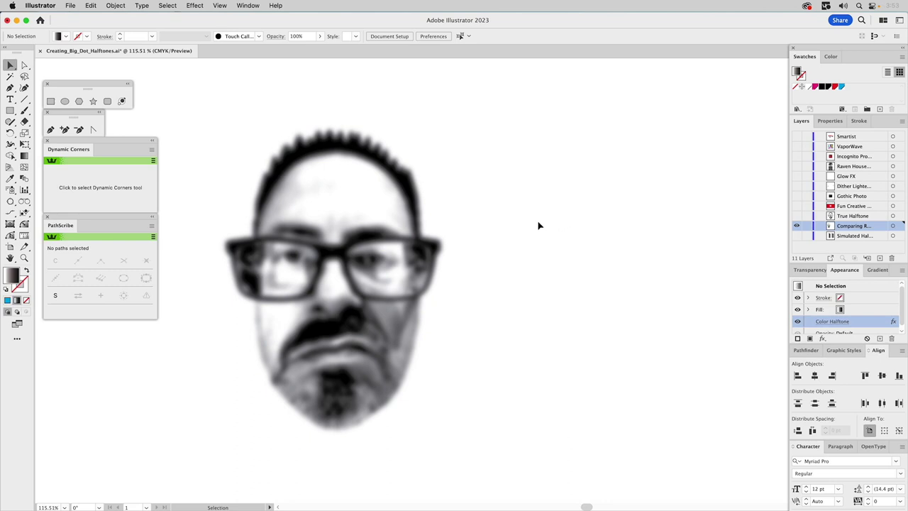
{"action": "left_click", "coordinate": [388, 208]}
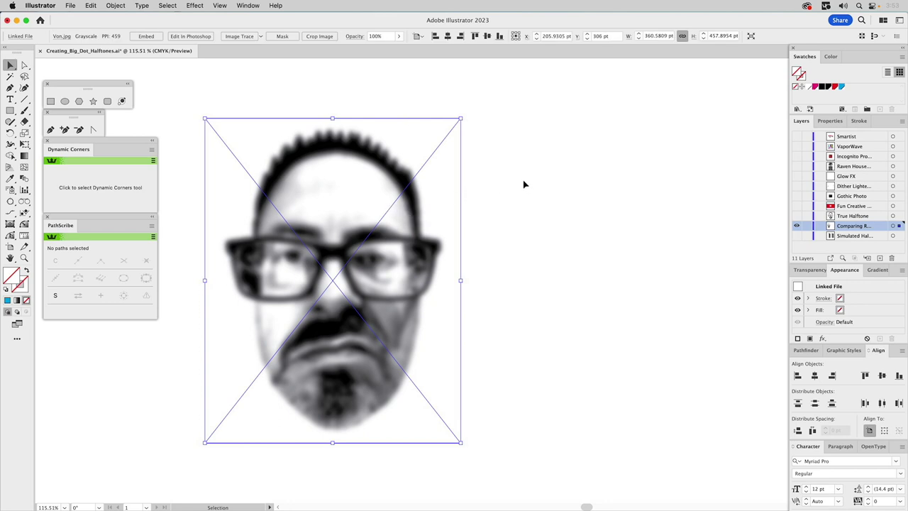
{"action": "left_click", "coordinate": [194, 6]}
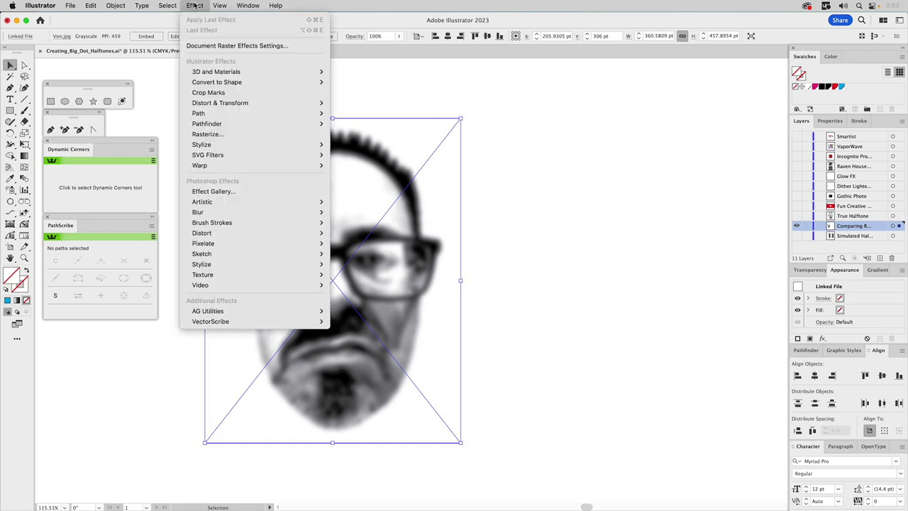
{"action": "mouse_move", "coordinate": [205, 244]}
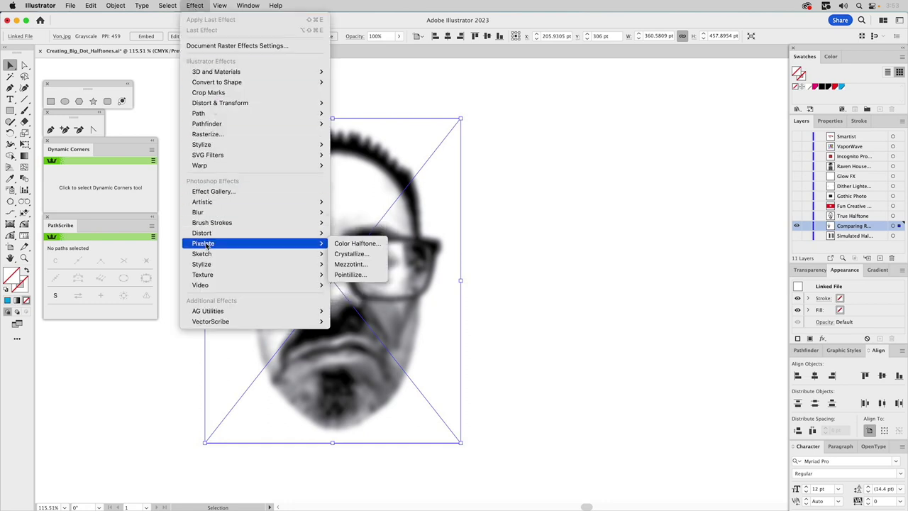
{"action": "left_click", "coordinate": [352, 244]}
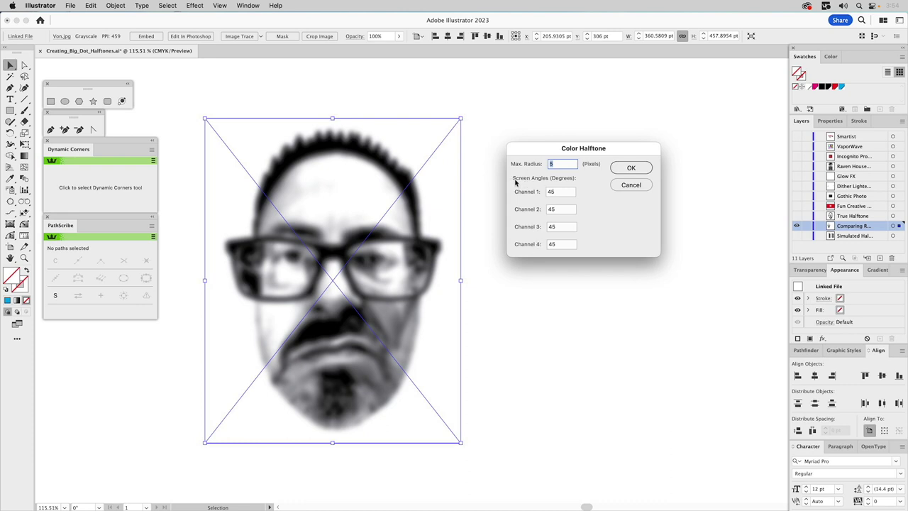
Check that all four Color Halftone channel angles are set to 45
{"action": "double_click", "coordinate": [560, 191]}
{"action": "double_click", "coordinate": [561, 209]}
{"action": "double_click", "coordinate": [559, 227]}
{"action": "double_click", "coordinate": [559, 244]}
{"action": "left_click", "coordinate": [557, 191]}
{"action": "left_click", "coordinate": [561, 209]}
{"action": "left_click", "coordinate": [560, 226]}
{"action": "left_click", "coordinate": [558, 244]}
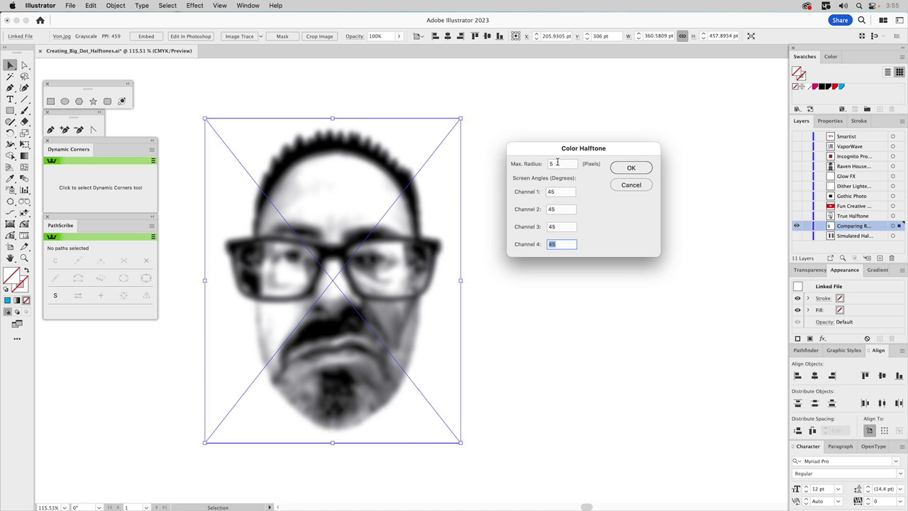
Change Max. Radius to 24 pixels and confirm the dialog
{"action": "double_click", "coordinate": [558, 163]}
{"action": "type", "text": "24"}
{"action": "left_click", "coordinate": [631, 168]}
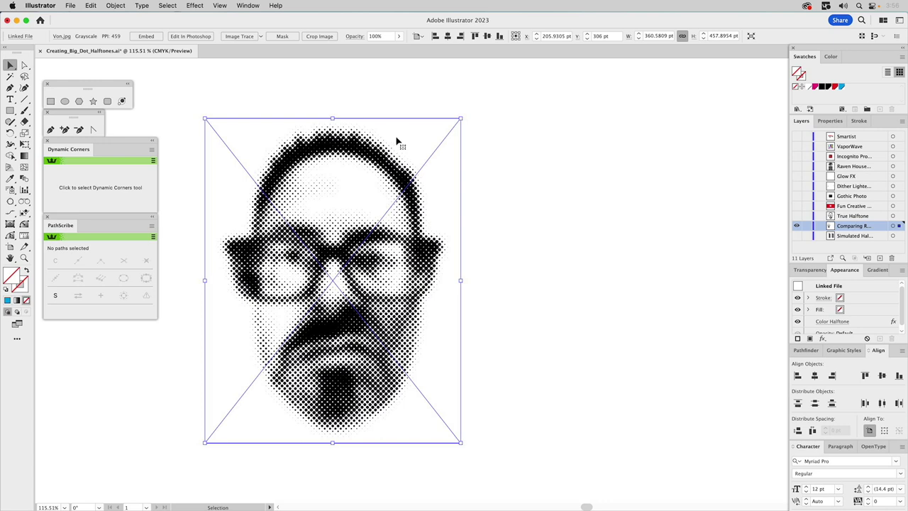
Switch to the Rectangle tool once the 24-pixel halftone is applied
{"action": "left_click", "coordinate": [51, 103]}
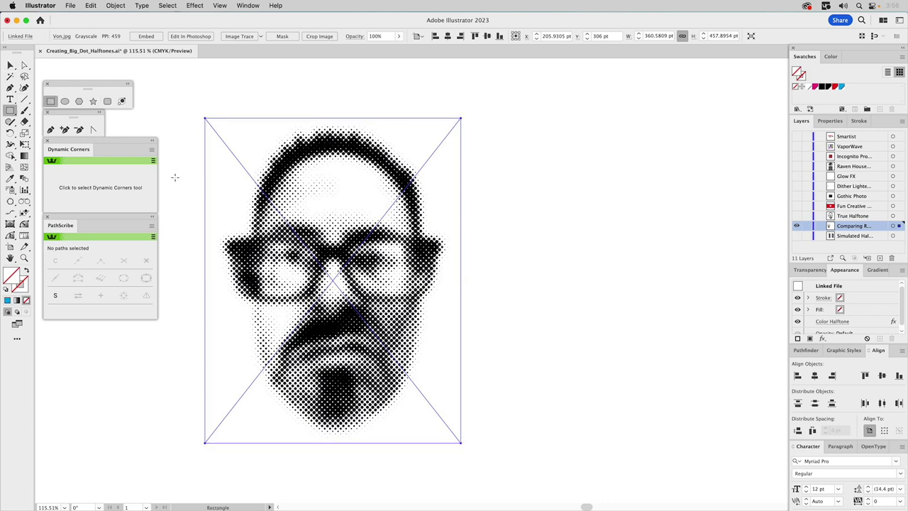
Draw a wide rectangle across the face, fill it blue, and paste it behind the halftone image
{"action": "left_click_drag", "start_coordinate": [174, 177], "coordinate": [512, 364]}
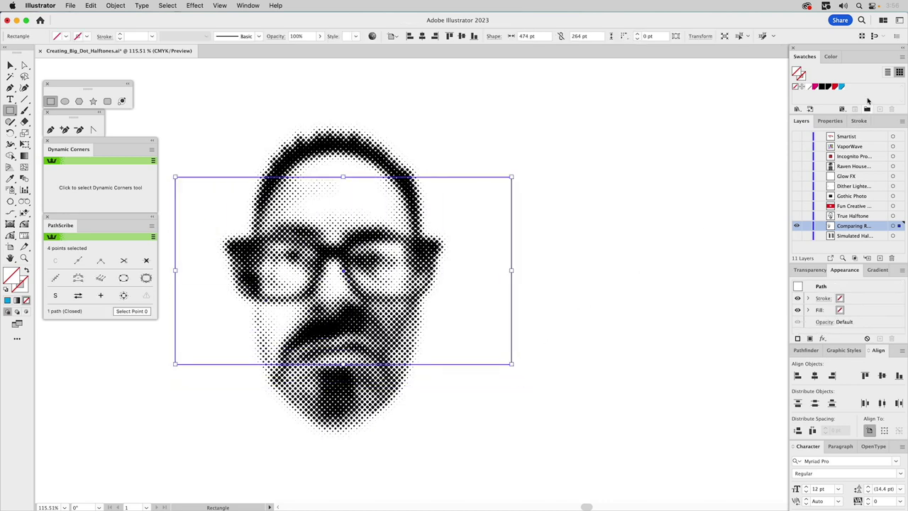
{"action": "left_click", "coordinate": [841, 86]}
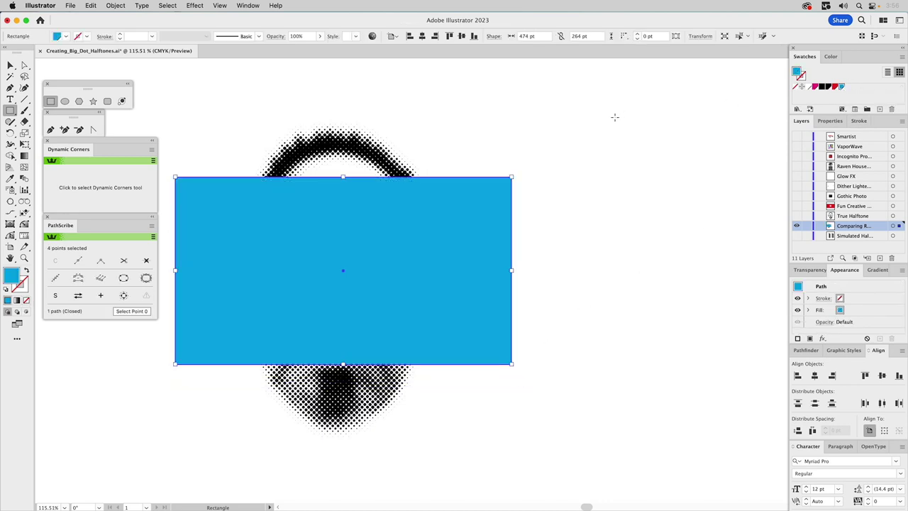
{"action": "key", "text": "Delete"}
{"action": "key", "text": "v"}
{"action": "left_click", "coordinate": [335, 169]}
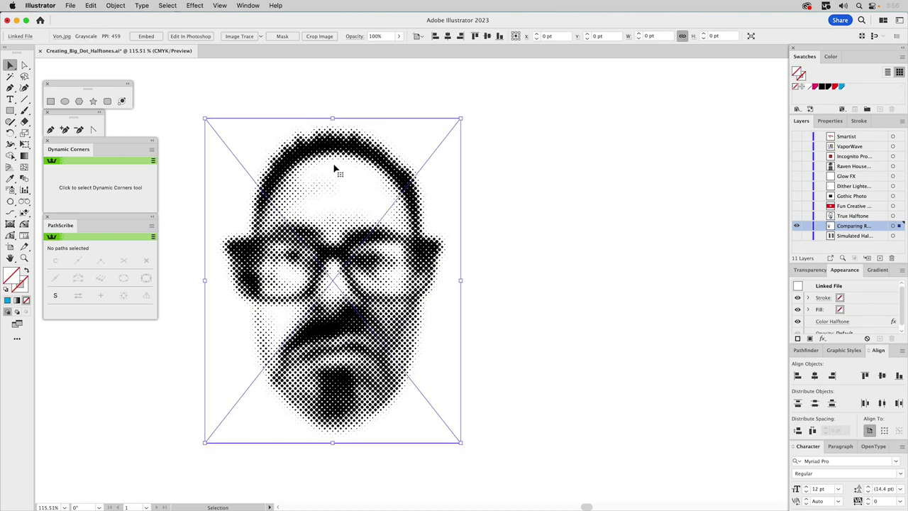
{"action": "key", "text": "super+z"}
{"action": "left_click", "coordinate": [586, 160]}
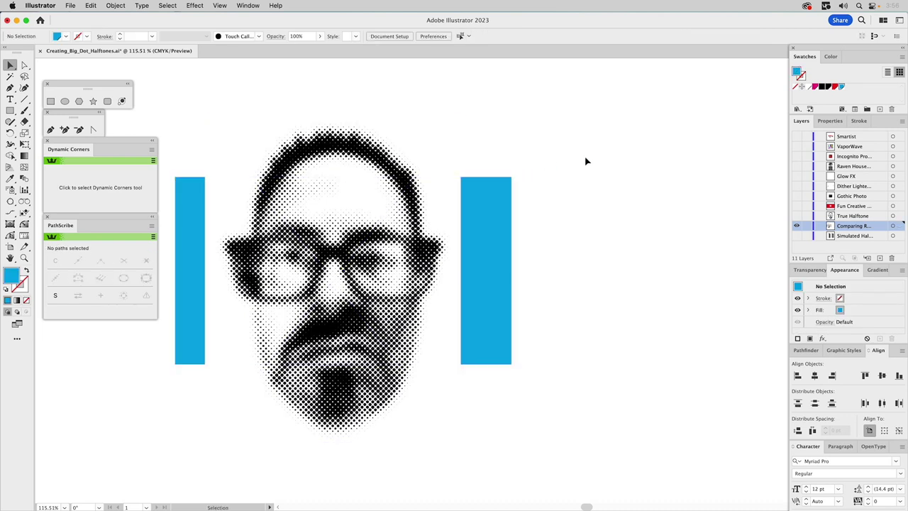
{"action": "left_click", "coordinate": [440, 171]}
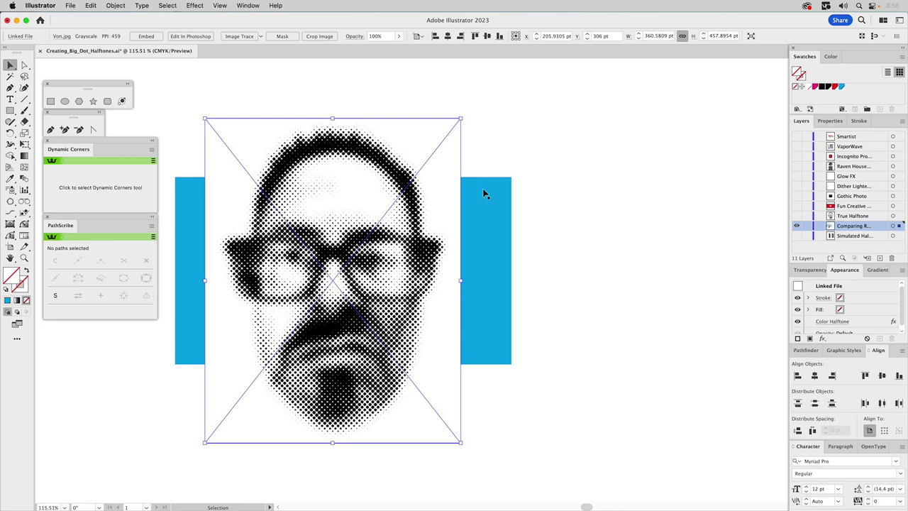
{"action": "left_click", "coordinate": [484, 148]}
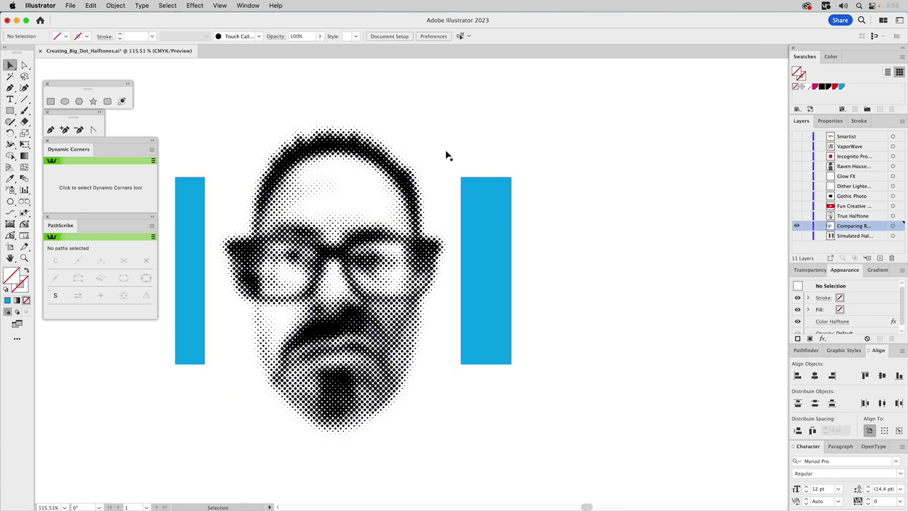
{"action": "left_click", "coordinate": [447, 156]}
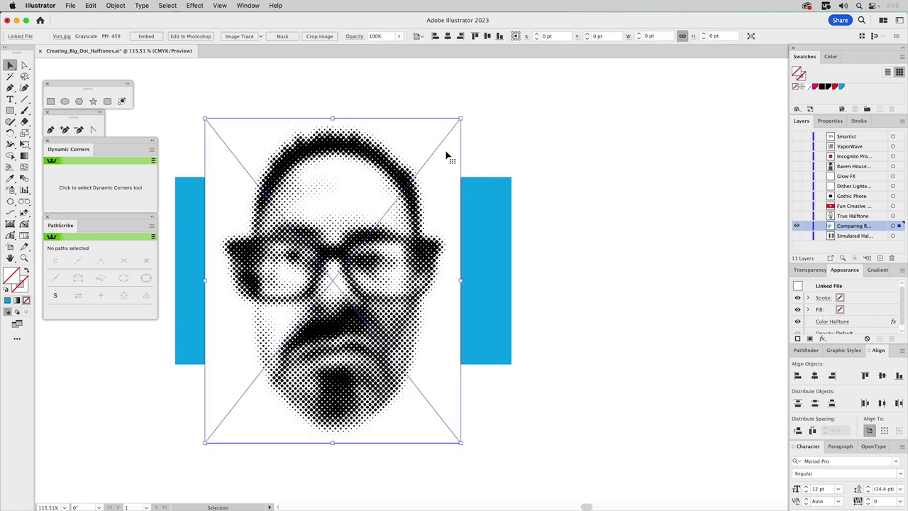
Set the halftone face's blend mode to Multiply and delete the blue rectangle
{"action": "left_click", "coordinate": [809, 270]}
{"action": "left_click", "coordinate": [819, 286]}
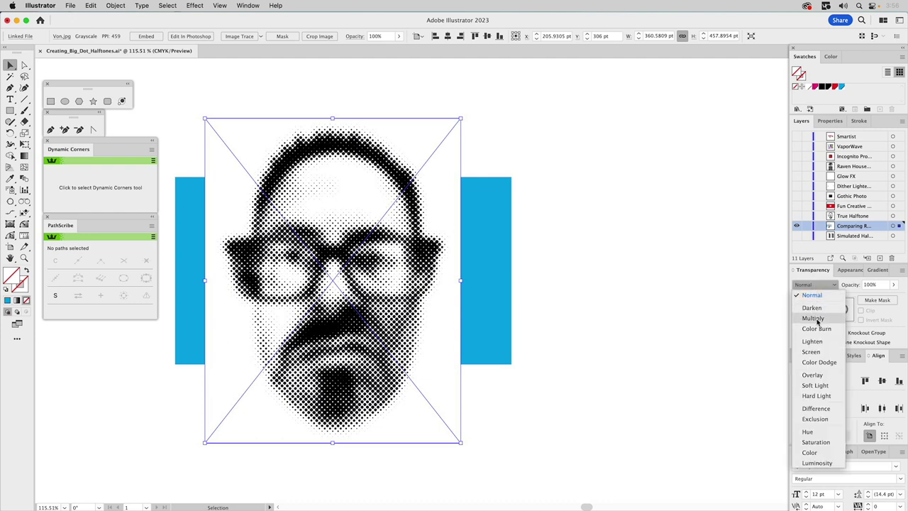
{"action": "left_click", "coordinate": [812, 318]}
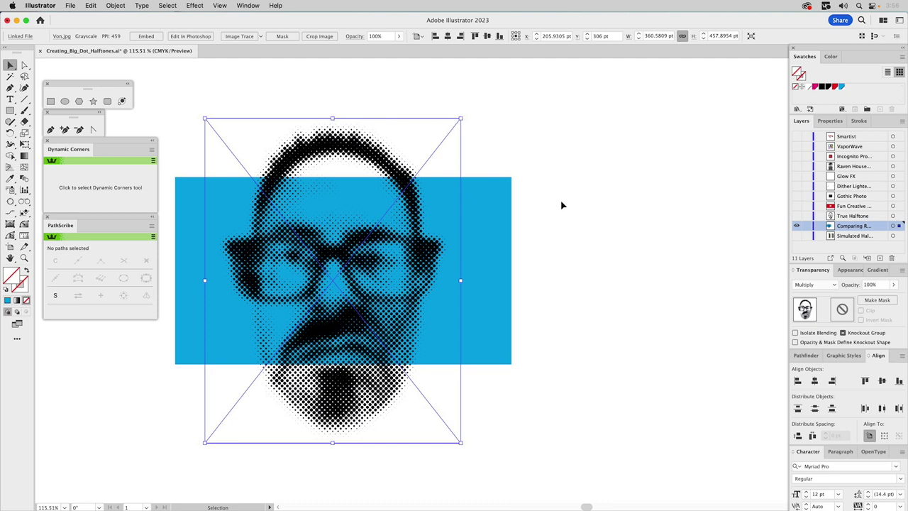
{"action": "left_click", "coordinate": [489, 191]}
{"action": "key", "text": "Delete"}
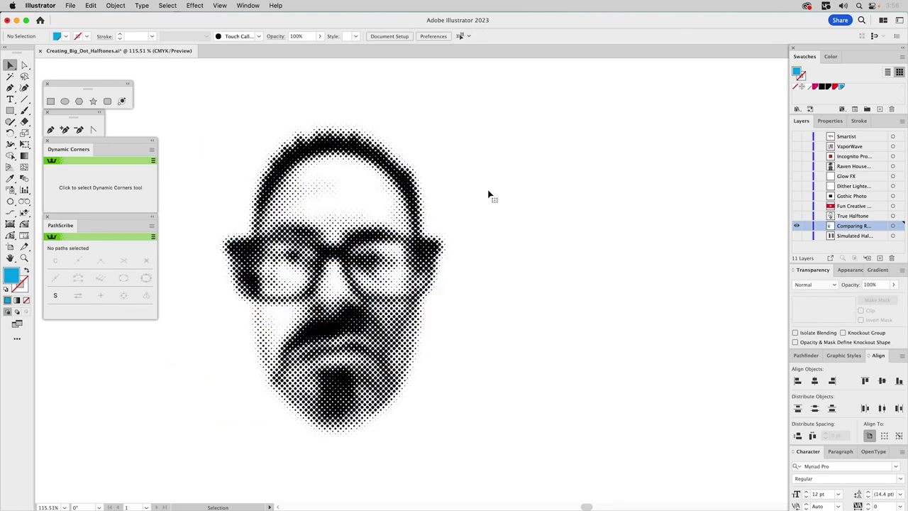
Test a red fill on the halftone face, revert to None, and show the True Halftone layer
{"action": "left_click", "coordinate": [383, 169]}
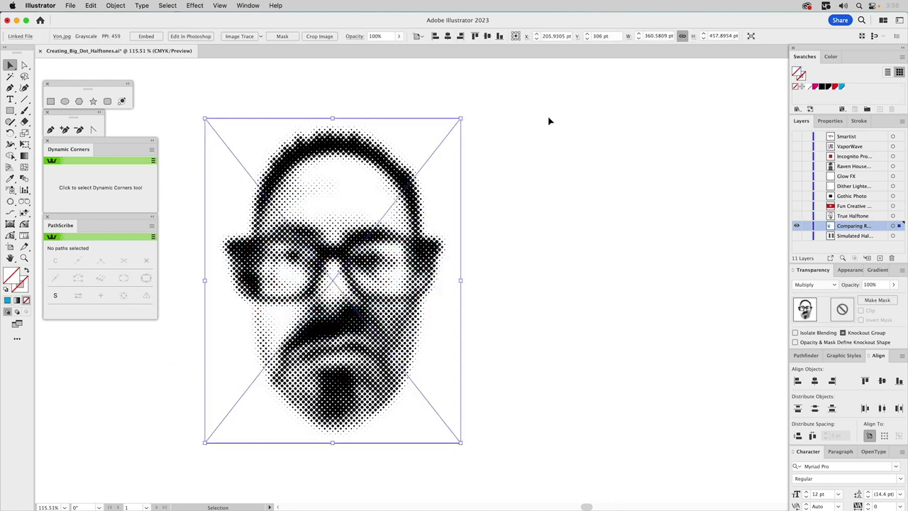
{"action": "left_click", "coordinate": [834, 87]}
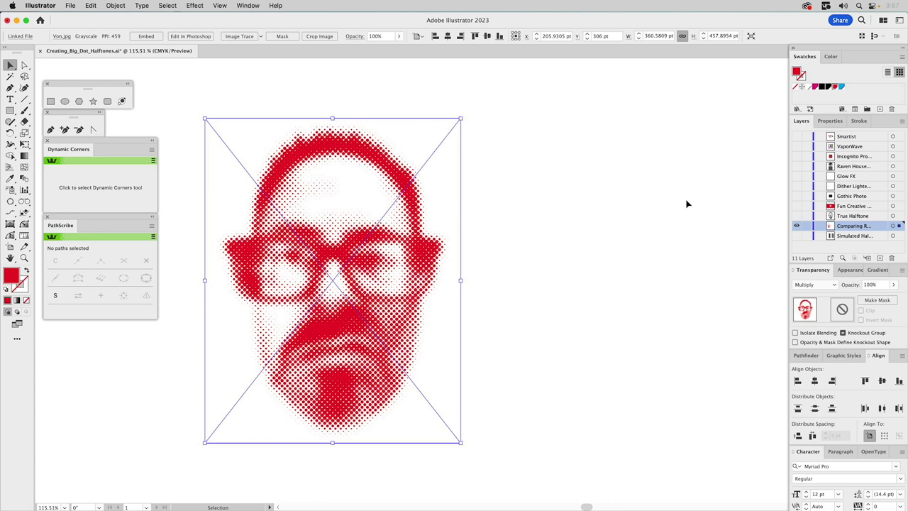
{"action": "left_click", "coordinate": [795, 87]}
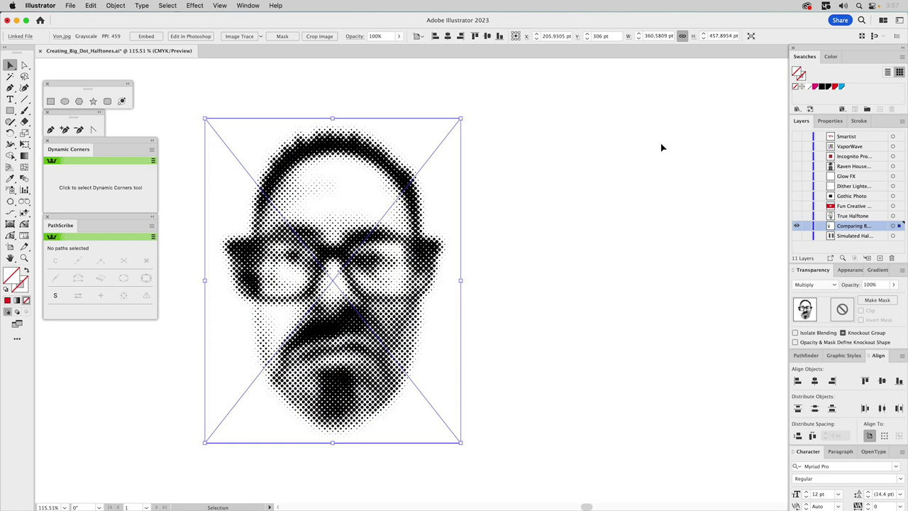
{"action": "left_click", "coordinate": [683, 152]}
{"action": "left_click", "coordinate": [796, 215]}
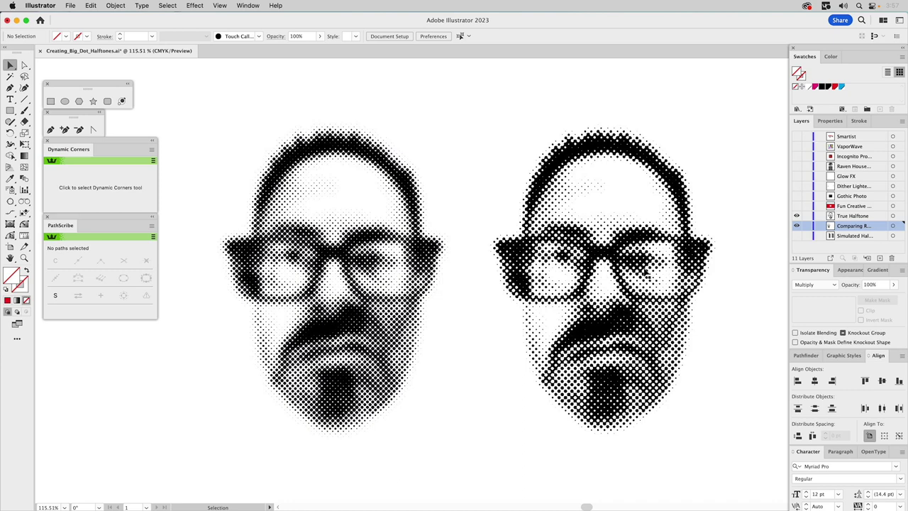
Option-click the Fun Creative layer's eye so only the red poster shows
{"action": "left_click", "coordinate": [646, 269]}
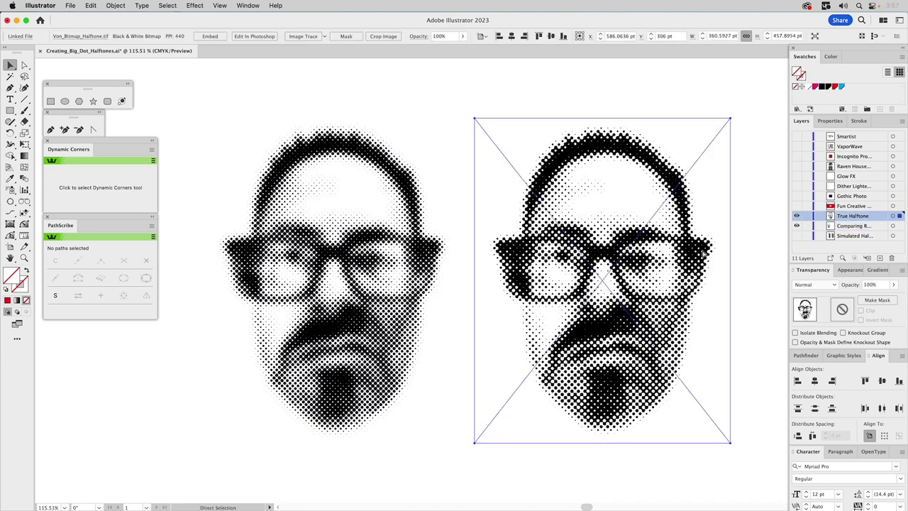
{"action": "left_click", "coordinate": [752, 195]}
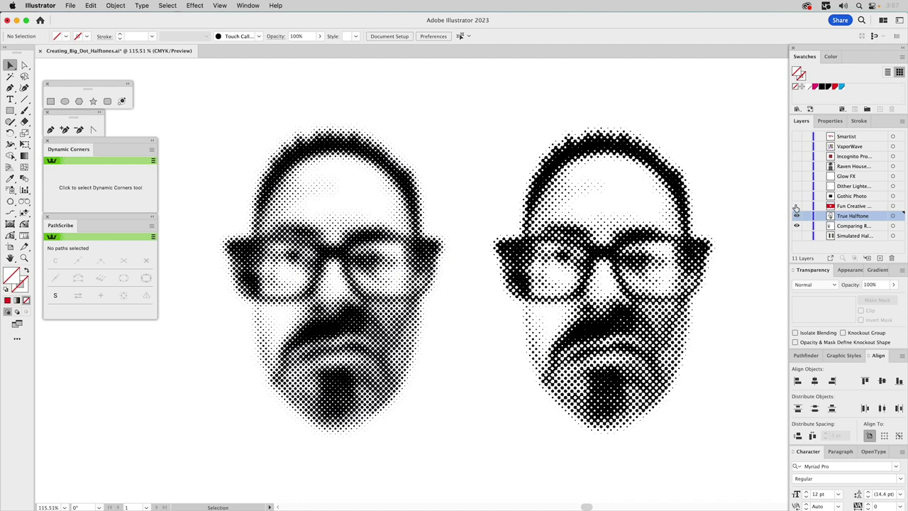
{"action": "left_click", "coordinate": [796, 205], "text": "alt"}
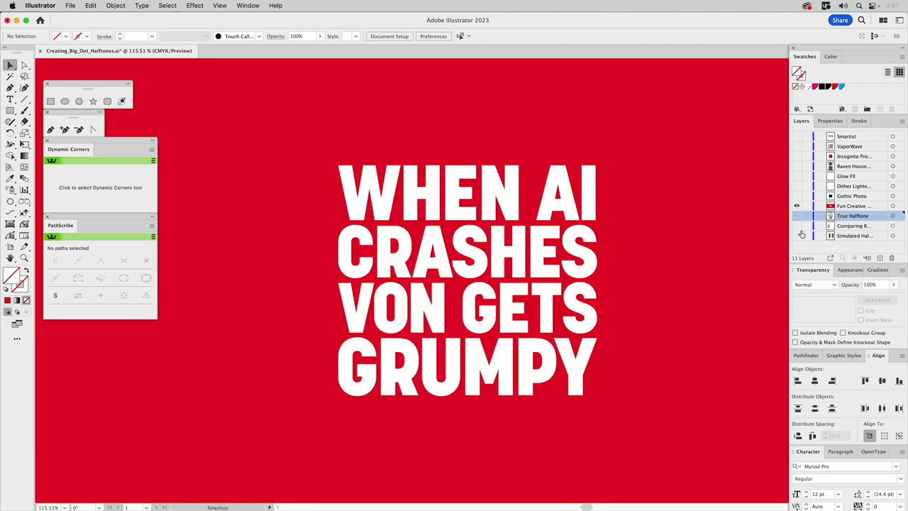
Use Show All to reveal the halftone face, color its dots blue, and set Multiply blending
{"action": "left_click", "coordinate": [843, 206]}
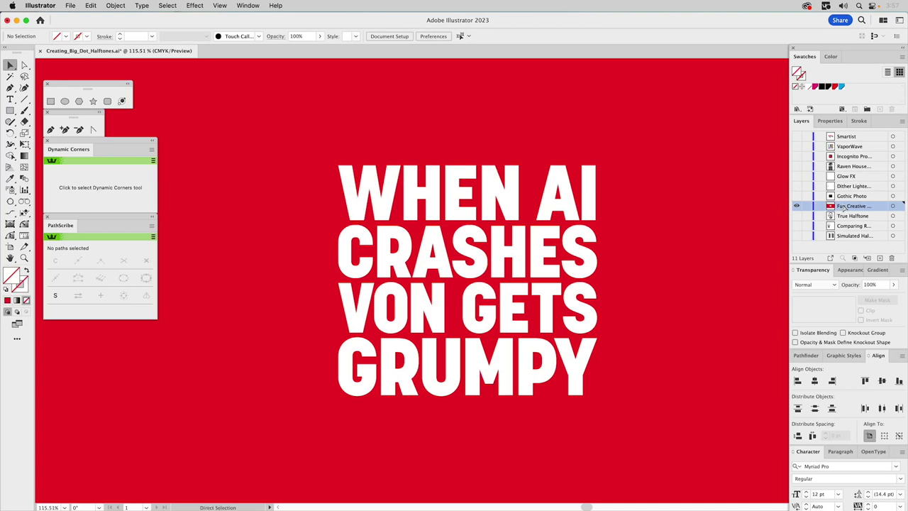
{"action": "key", "text": "super+alt+3"}
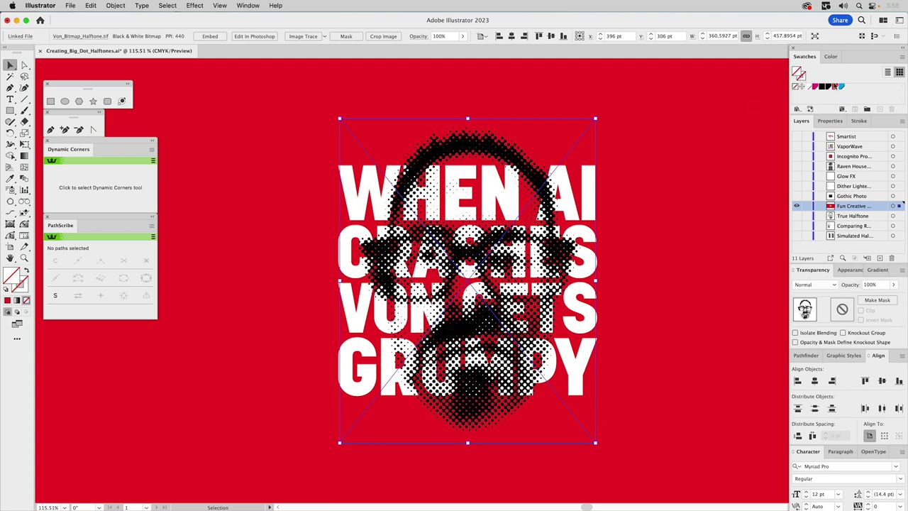
{"action": "left_click", "coordinate": [842, 88]}
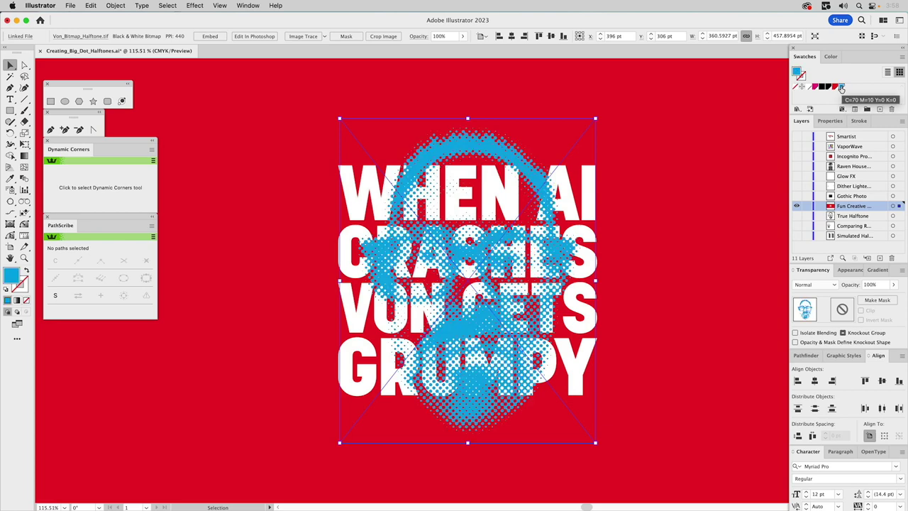
{"action": "left_click", "coordinate": [819, 285]}
{"action": "left_click", "coordinate": [819, 320]}
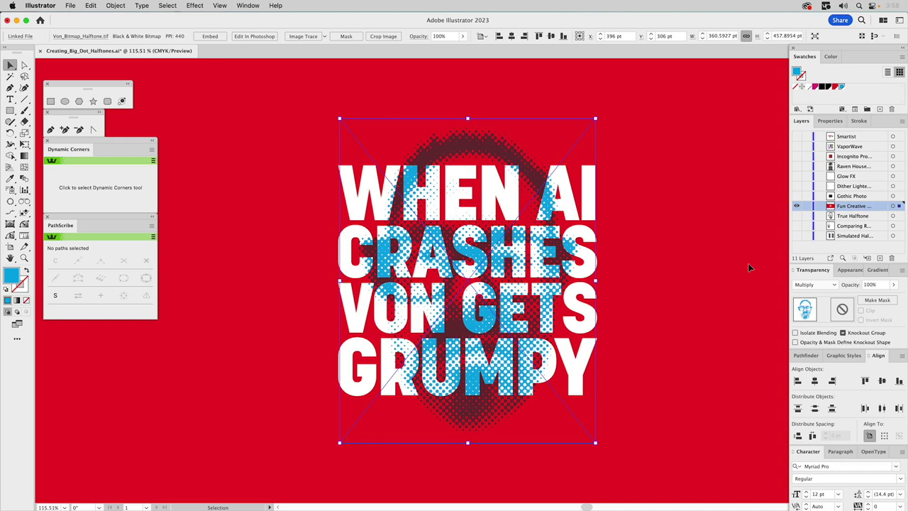
{"action": "left_click", "coordinate": [681, 213]}
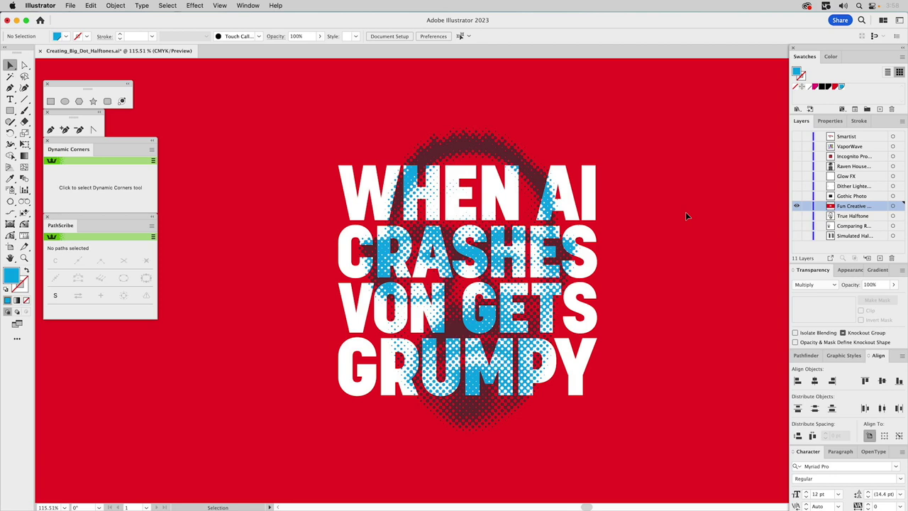
Hide Fun Creative and Gothic Photo, show and activate Raven House, and select the logo group
{"action": "left_click", "coordinate": [797, 203]}
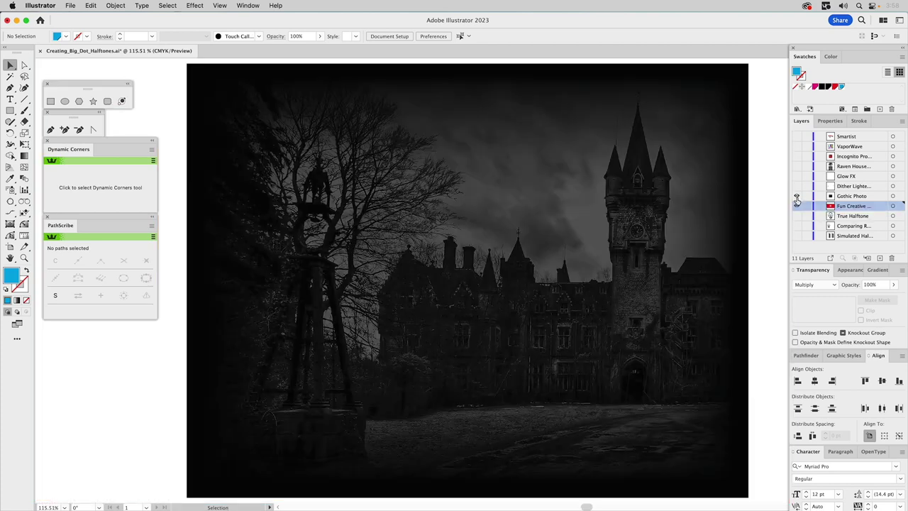
{"action": "left_click", "coordinate": [849, 198]}
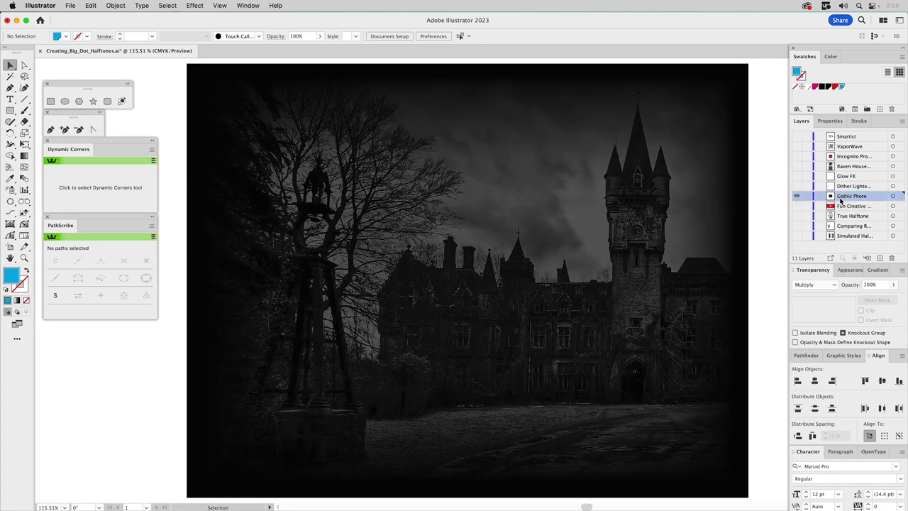
{"action": "left_click", "coordinate": [796, 195]}
{"action": "left_click", "coordinate": [797, 166]}
{"action": "left_click", "coordinate": [853, 166]}
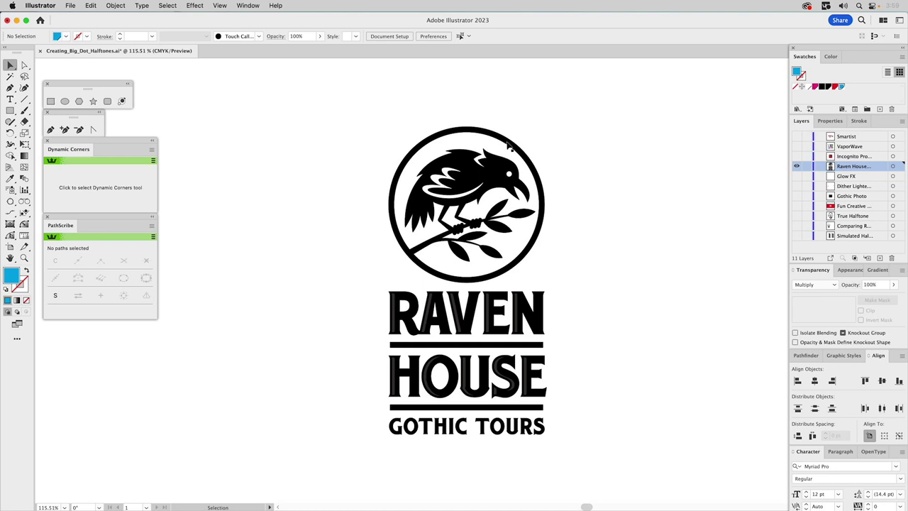
{"action": "left_click", "coordinate": [508, 145]}
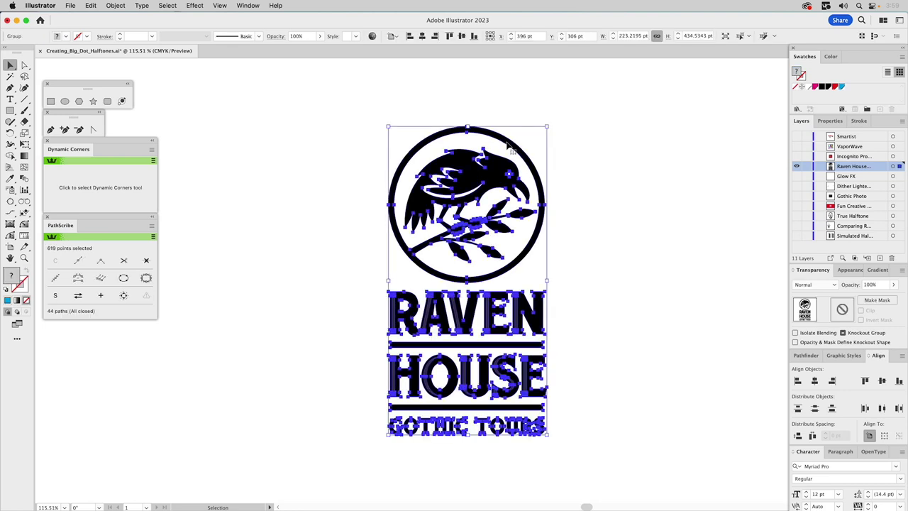
Enter the logo group's isolation mode, select all its paths with Cmd+A, copy them, and exit
{"action": "double_click", "coordinate": [507, 145]}
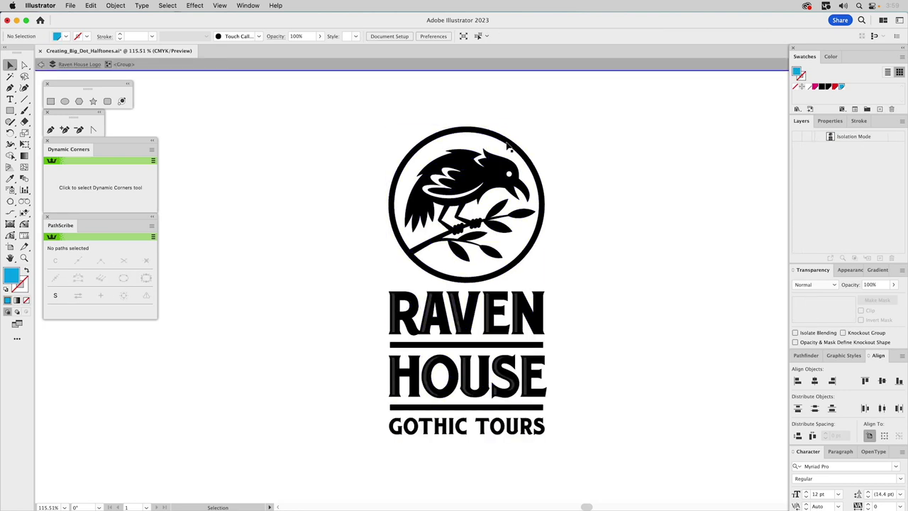
{"action": "left_click", "coordinate": [454, 301]}
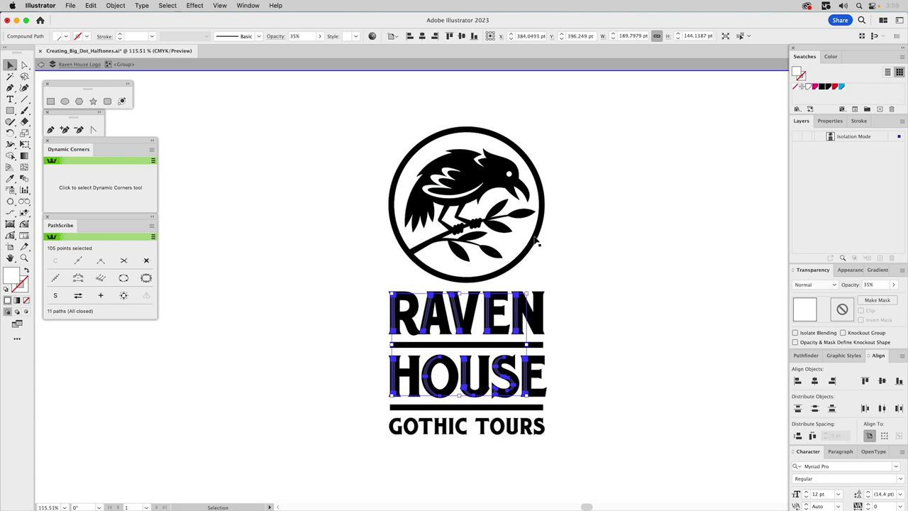
{"action": "key", "text": "super+a"}
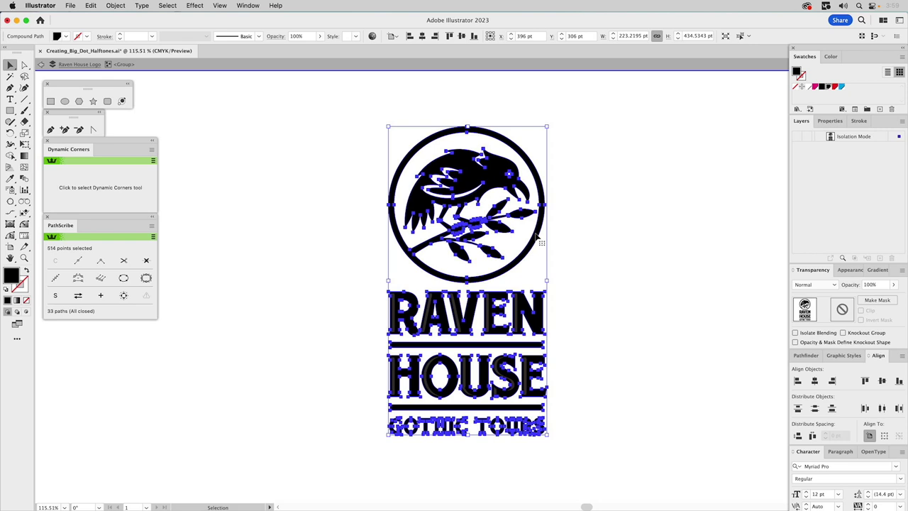
{"action": "key", "text": "a"}
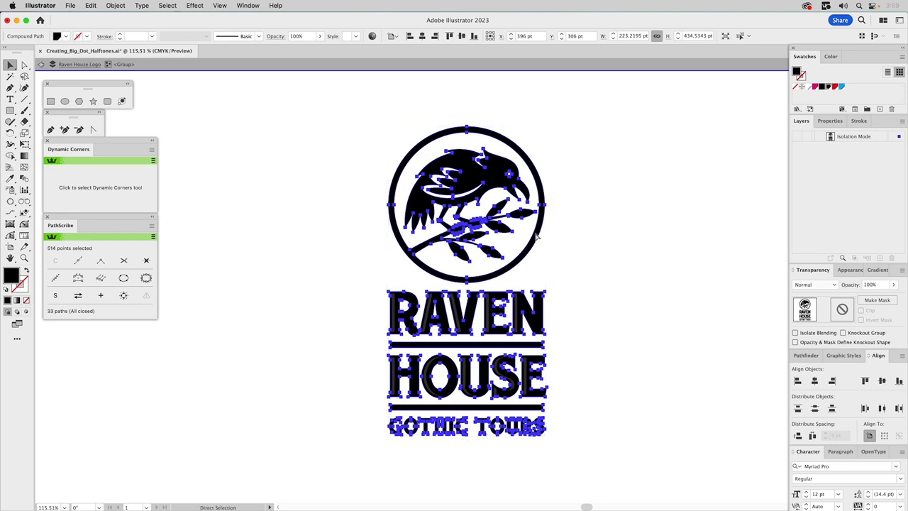
{"action": "key", "text": "v"}
{"action": "double_click", "coordinate": [627, 206]}
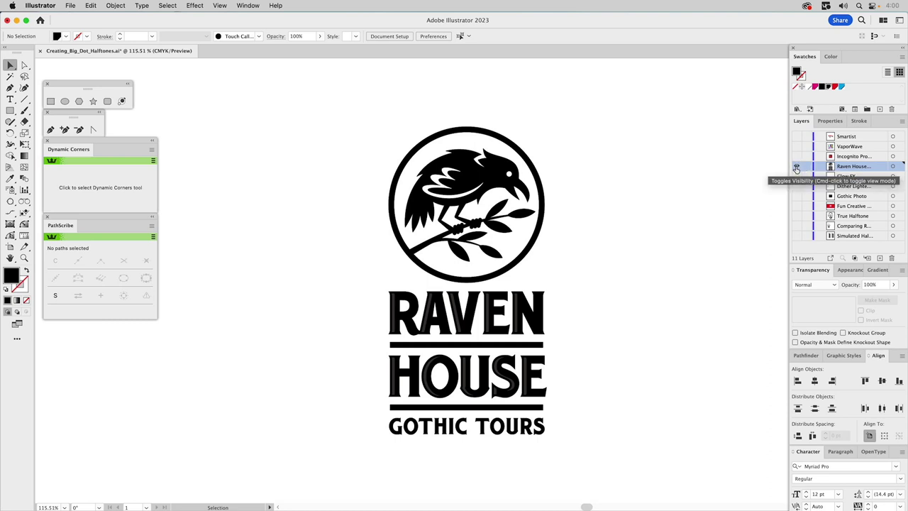
Hide Raven House, activate Glow FX, paste the copied logo in front, and fill it blue
{"action": "left_click", "coordinate": [795, 167], "text": "super"}
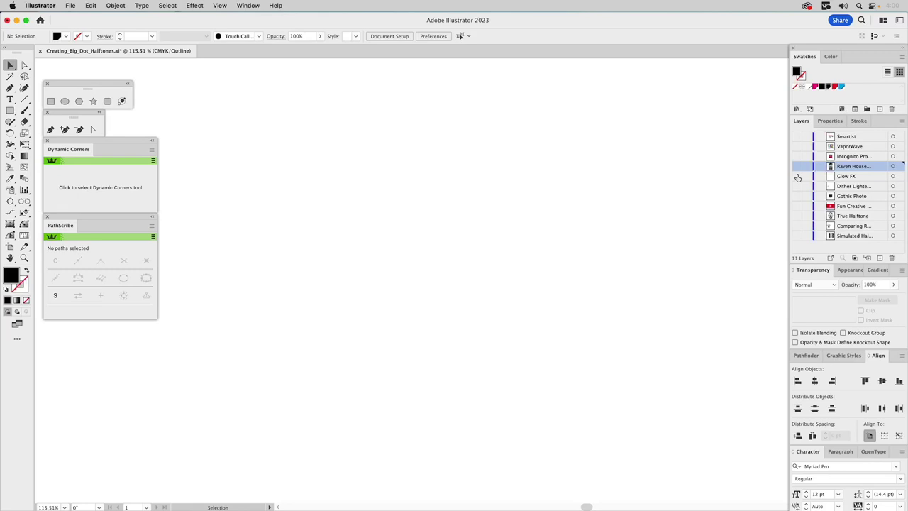
{"action": "left_click", "coordinate": [797, 178]}
{"action": "left_click", "coordinate": [853, 177]}
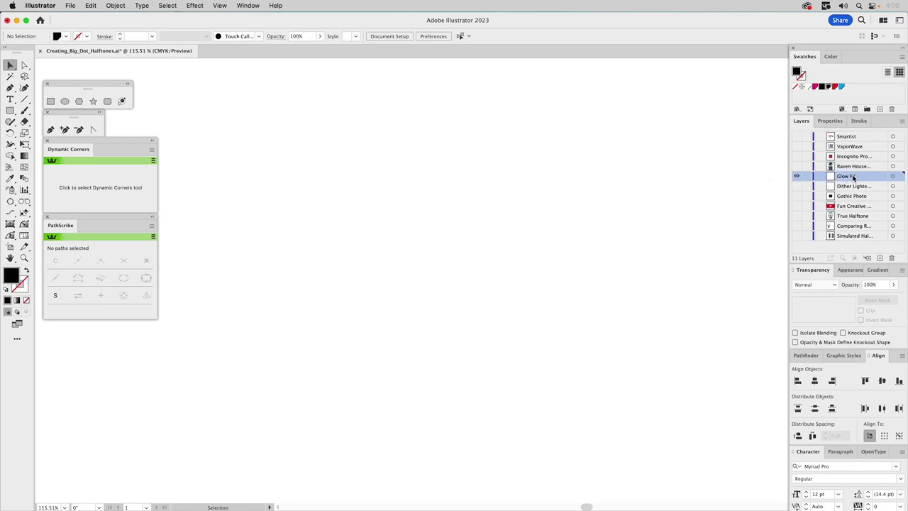
{"action": "key", "text": "super"}
{"action": "left_click", "coordinate": [853, 176], "text": "alt"}
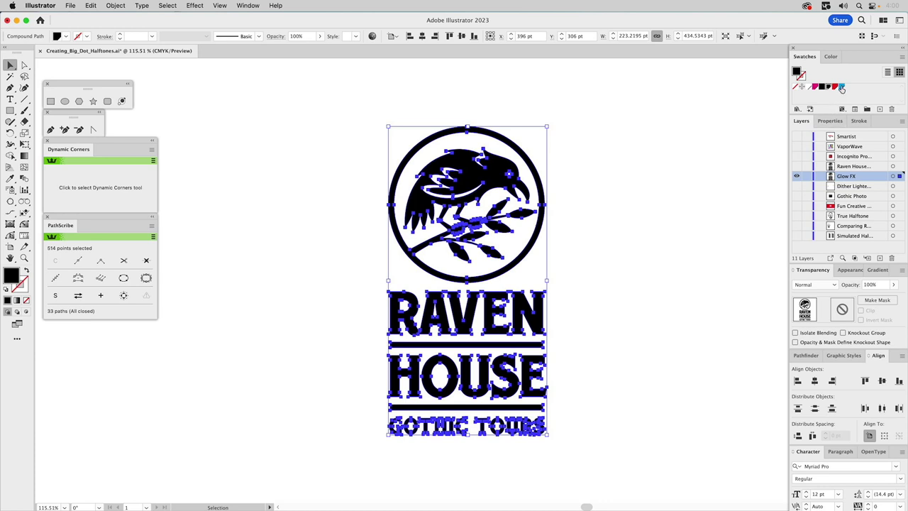
{"action": "left_click", "coordinate": [841, 87]}
{"action": "left_click", "coordinate": [656, 151]}
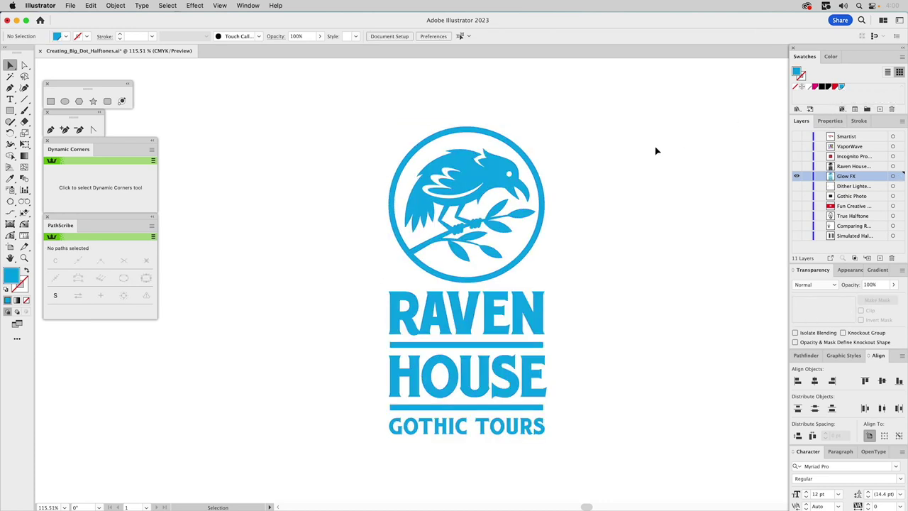
{"action": "left_click", "coordinate": [525, 159]}
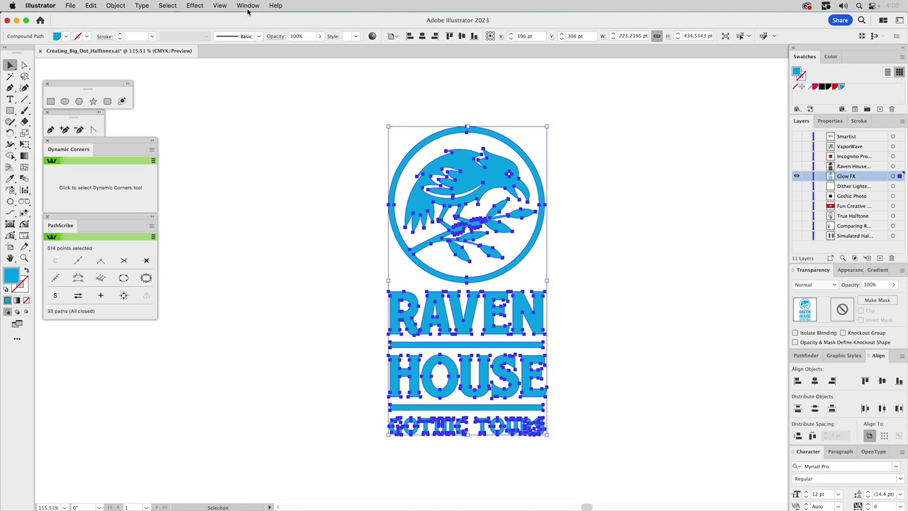
Offset the blue logo path outward 20 pt with Round joins
{"action": "left_click", "coordinate": [115, 5]}
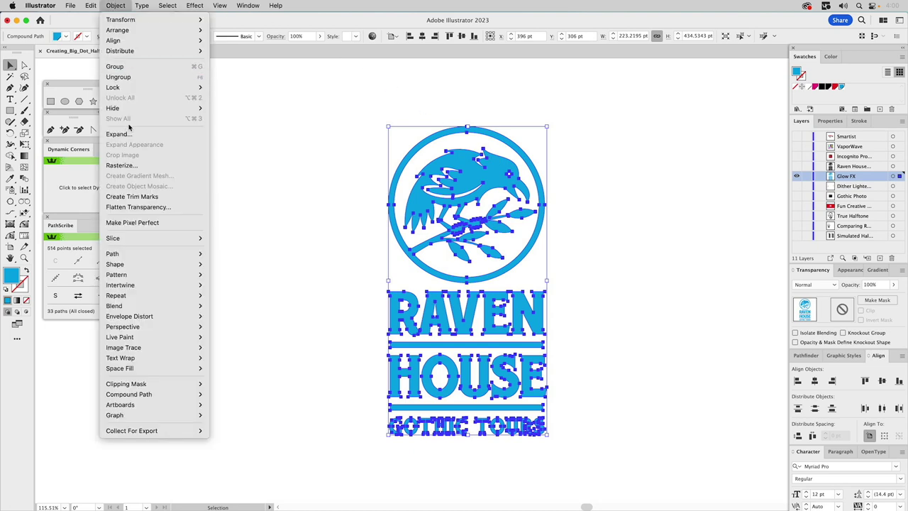
{"action": "mouse_move", "coordinate": [128, 253]}
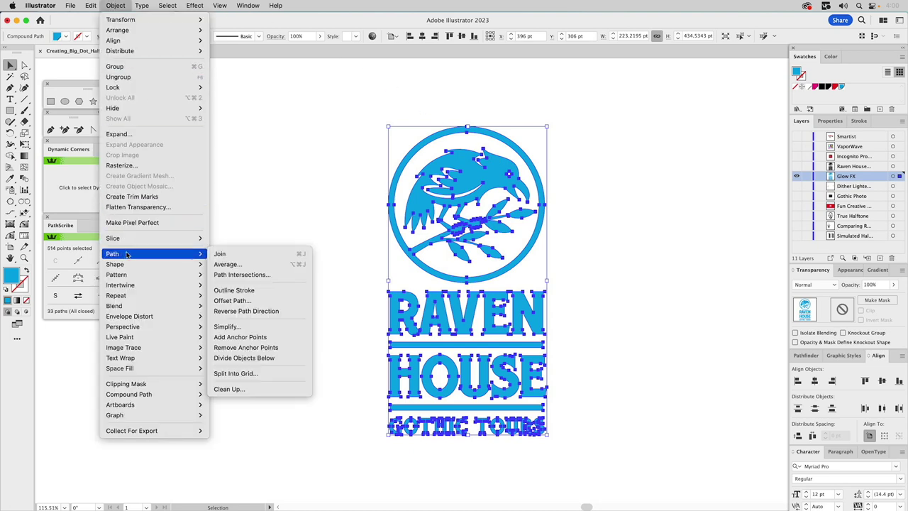
{"action": "left_click", "coordinate": [234, 301]}
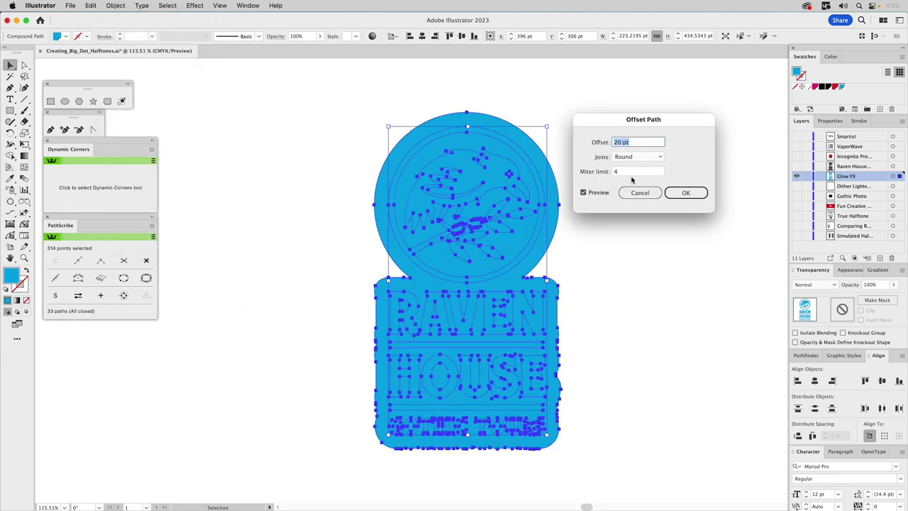
{"action": "left_click", "coordinate": [642, 156]}
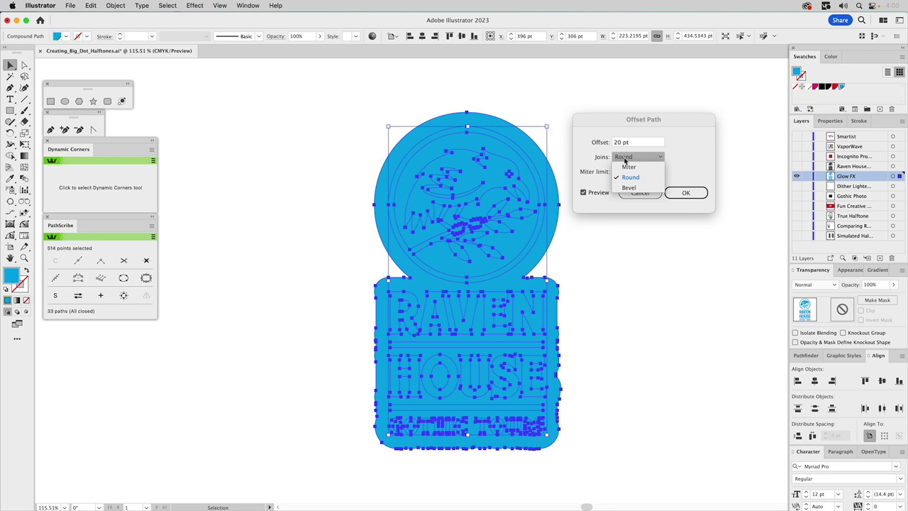
{"action": "left_click", "coordinate": [634, 167]}
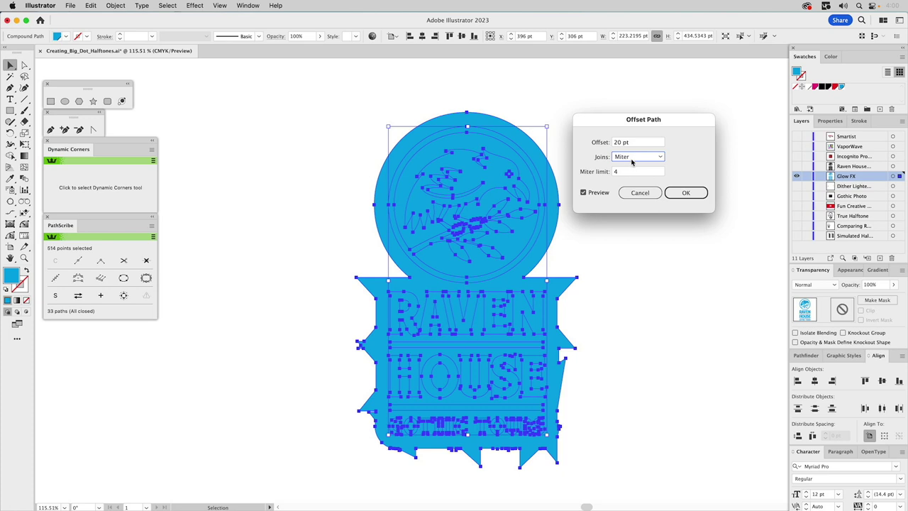
{"action": "left_click", "coordinate": [631, 159]}
{"action": "left_click", "coordinate": [631, 175]}
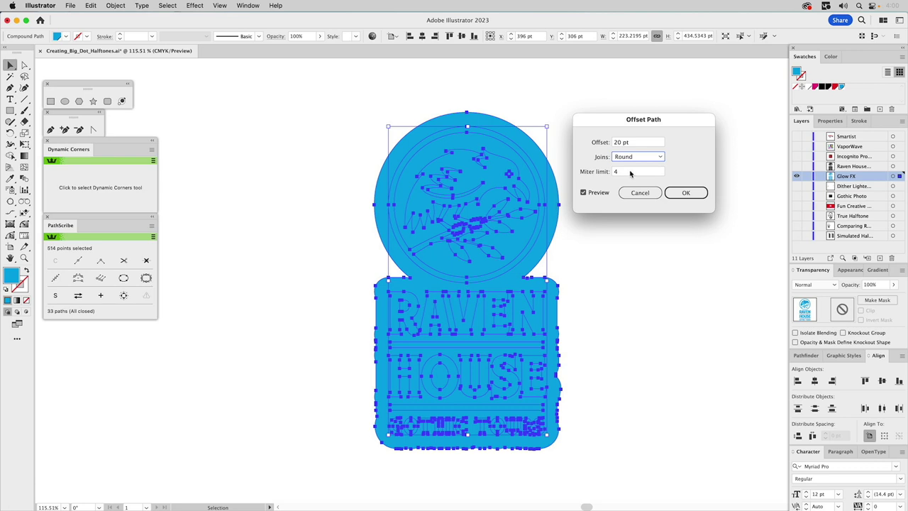
{"action": "left_click", "coordinate": [685, 196]}
Delete the original blue logo copy, leaving the offset silhouette selected
{"action": "left_click", "coordinate": [604, 175]}
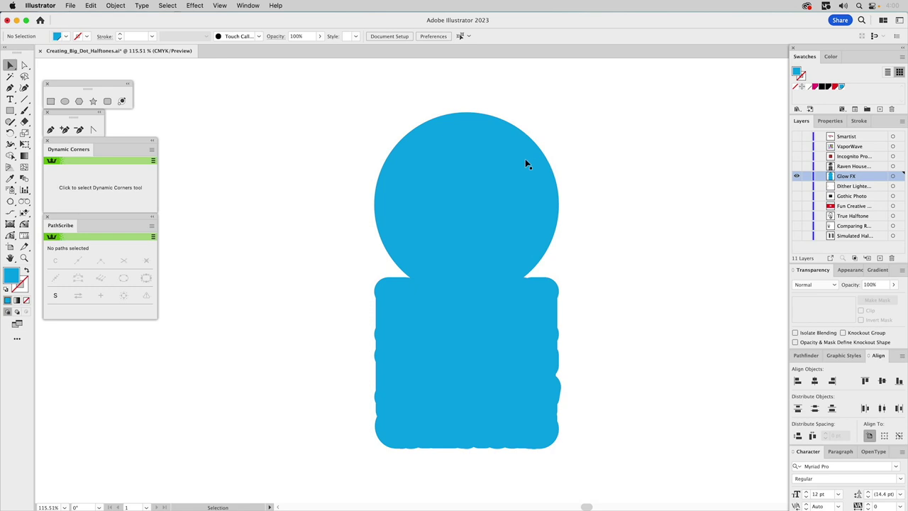
{"action": "left_click", "coordinate": [524, 162]}
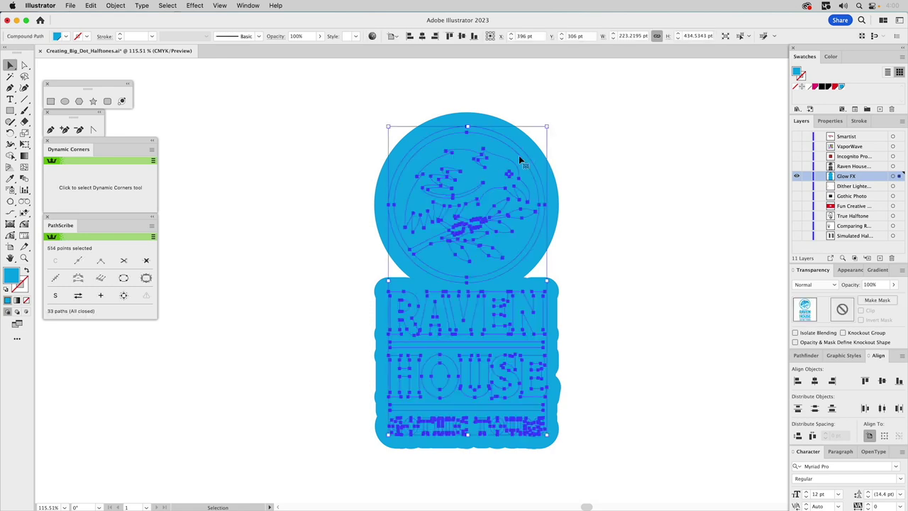
{"action": "key", "text": "super+shift+a"}
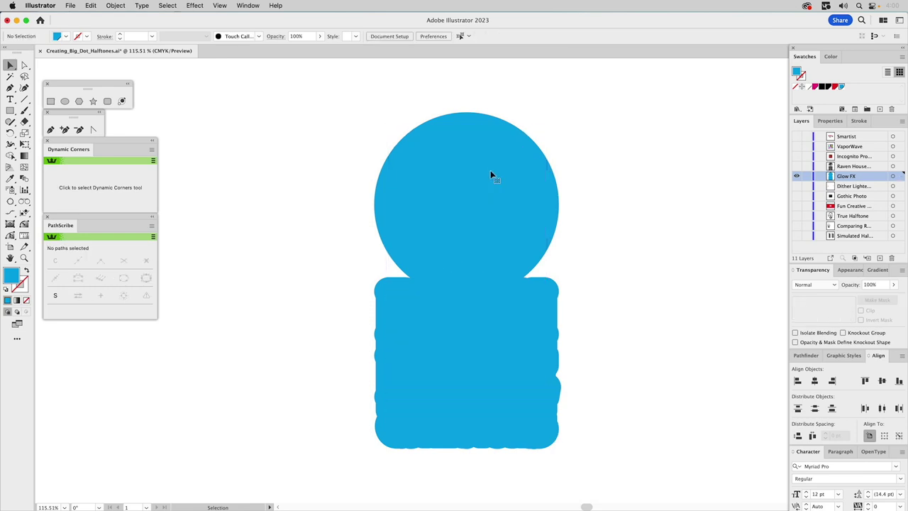
{"action": "left_click", "coordinate": [499, 165]}
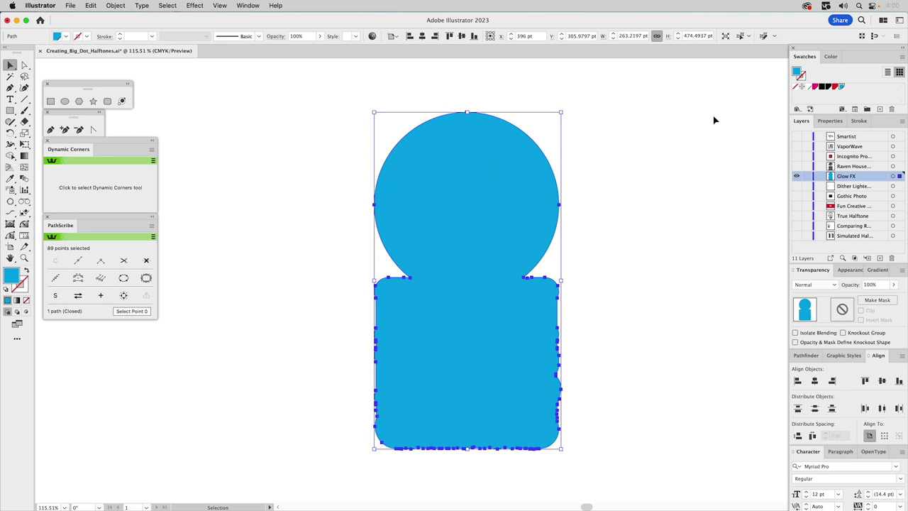
Preview the silhouette under the Raven House logo and gothic photo, then pick the Rectangle tool
{"action": "left_click", "coordinate": [796, 166]}
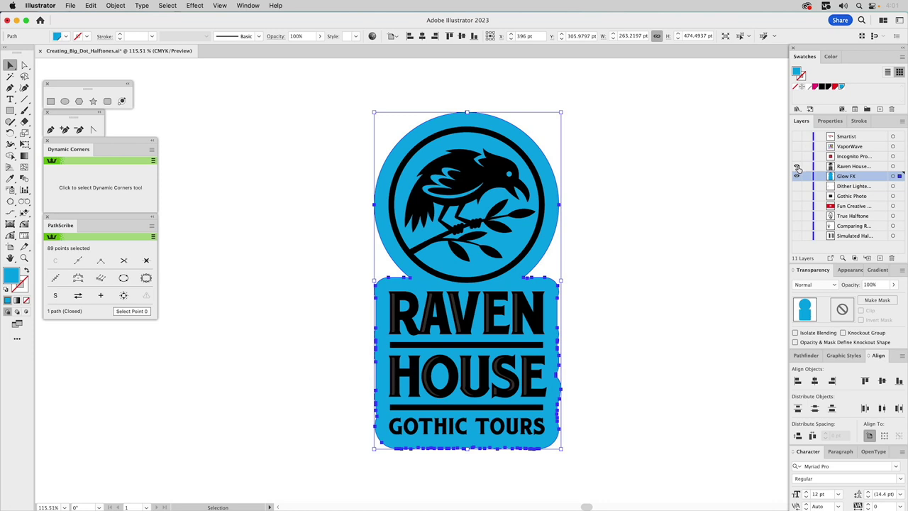
{"action": "left_click", "coordinate": [796, 168]}
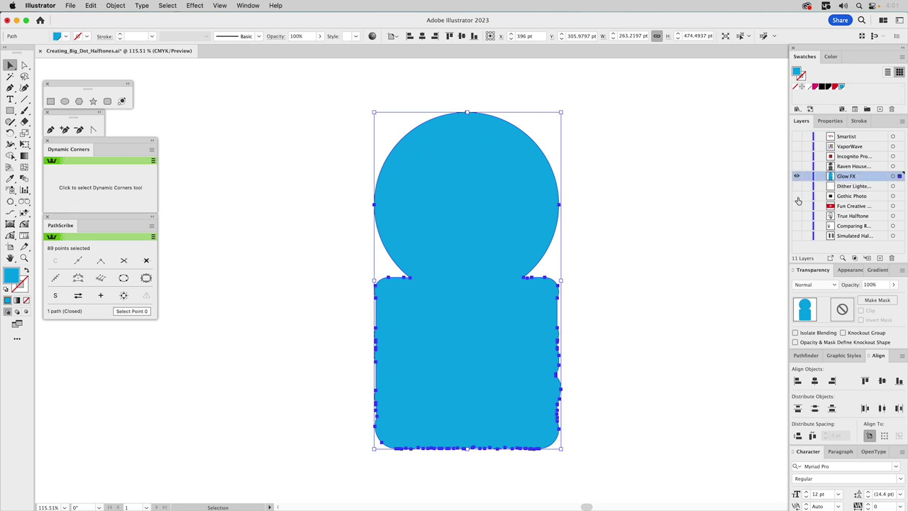
{"action": "left_click", "coordinate": [796, 197]}
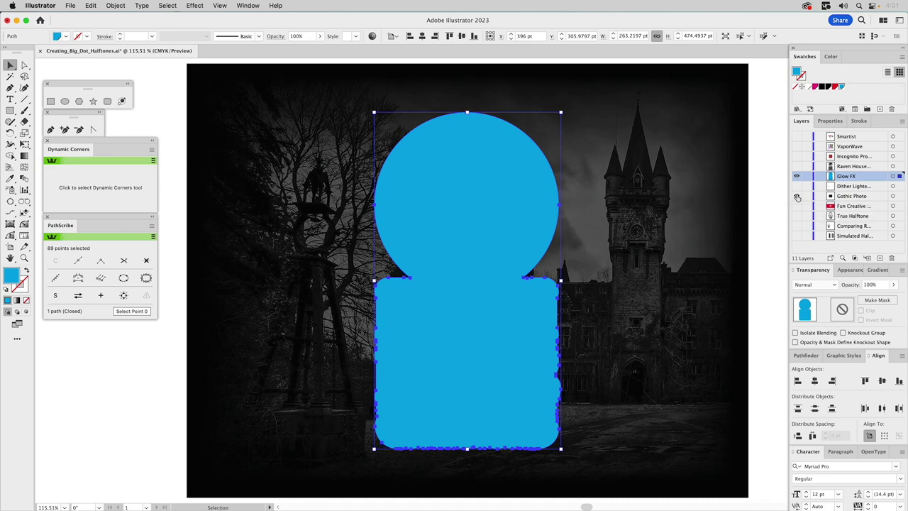
{"action": "left_click", "coordinate": [797, 197]}
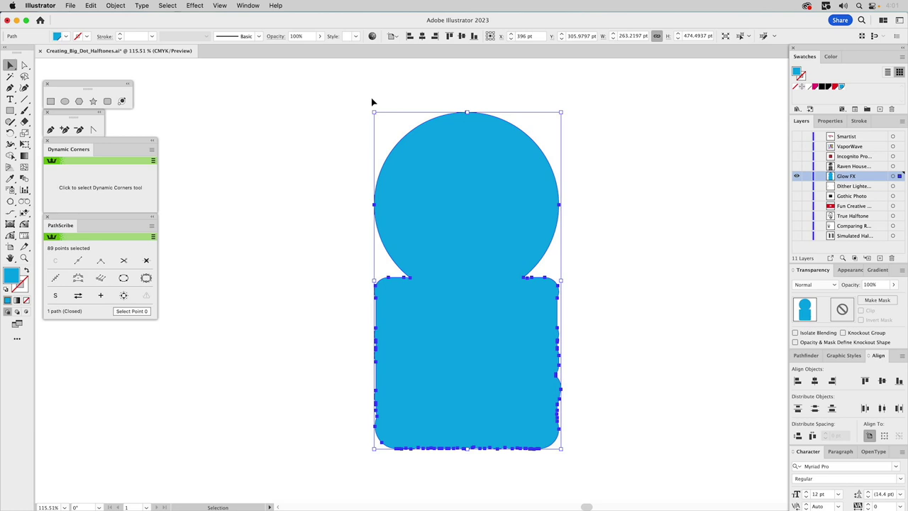
{"action": "left_click", "coordinate": [50, 100]}
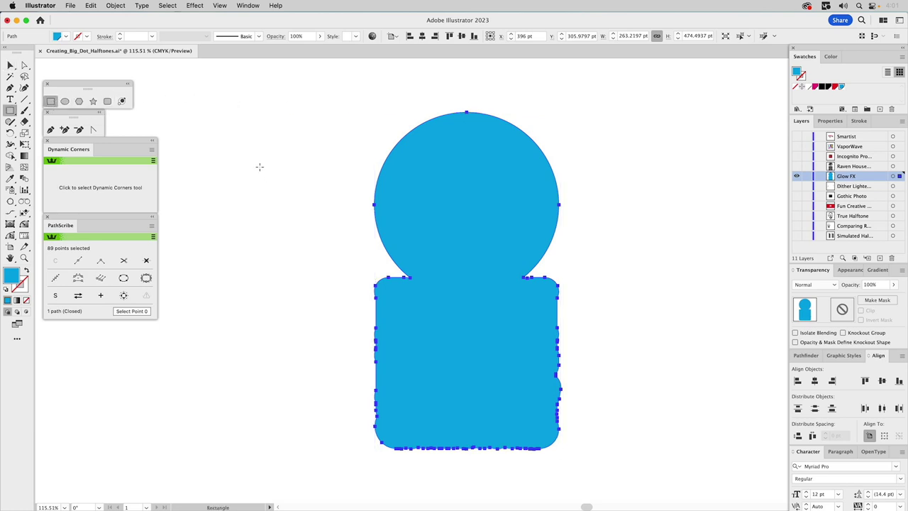
Draw two small rectangles, one left and one right of the logo silhouette
{"action": "left_click_drag", "start_coordinate": [259, 166], "coordinate": [302, 202]}
{"action": "left_click_drag", "start_coordinate": [611, 259], "coordinate": [660, 297]}
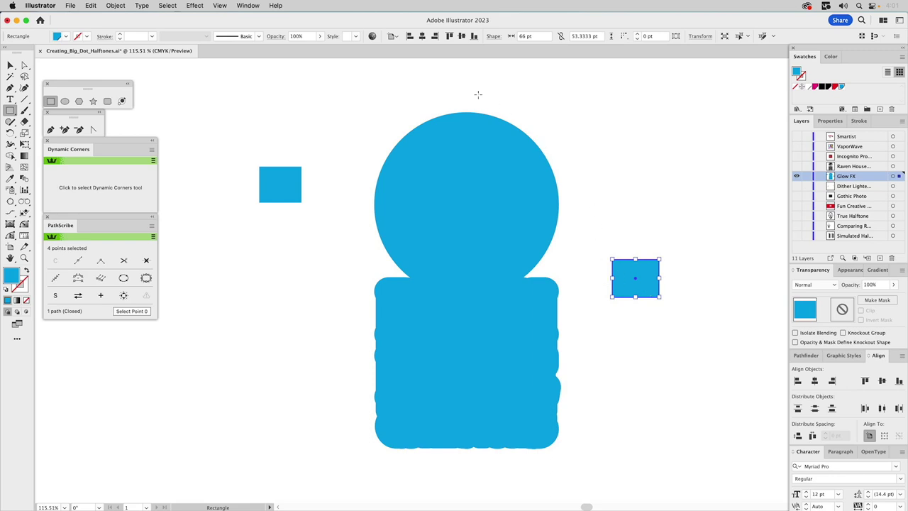
{"action": "key", "text": "v"}
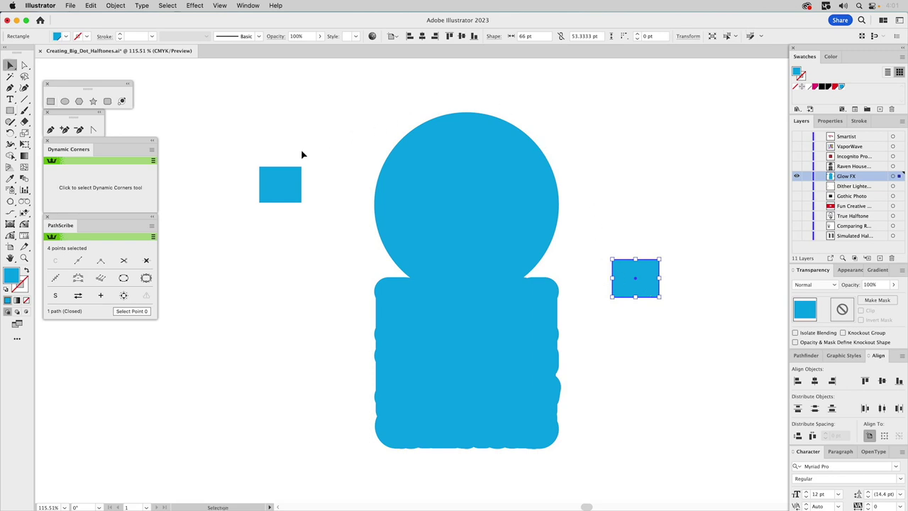
Align one rectangle to the artboard's top-left corner and the other to the bottom-right
{"action": "left_click", "coordinate": [274, 183]}
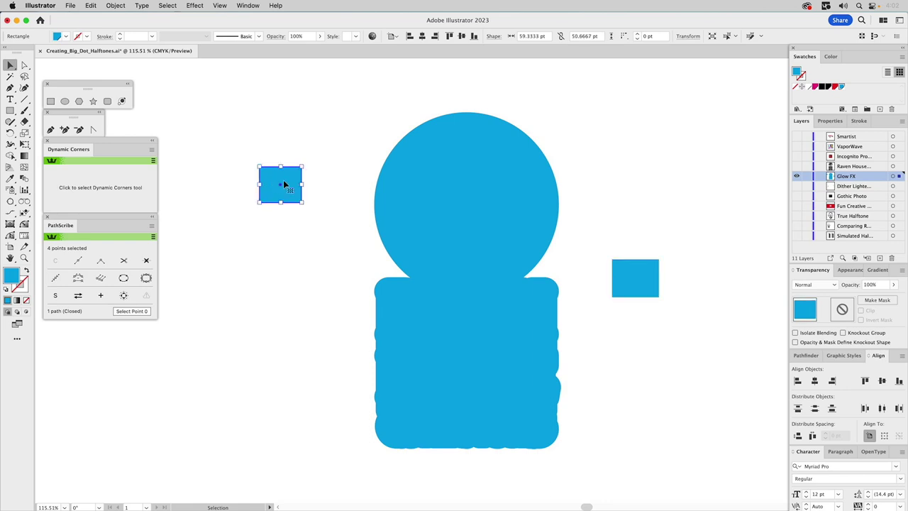
{"action": "left_click", "coordinate": [796, 383]}
{"action": "left_click", "coordinate": [865, 382]}
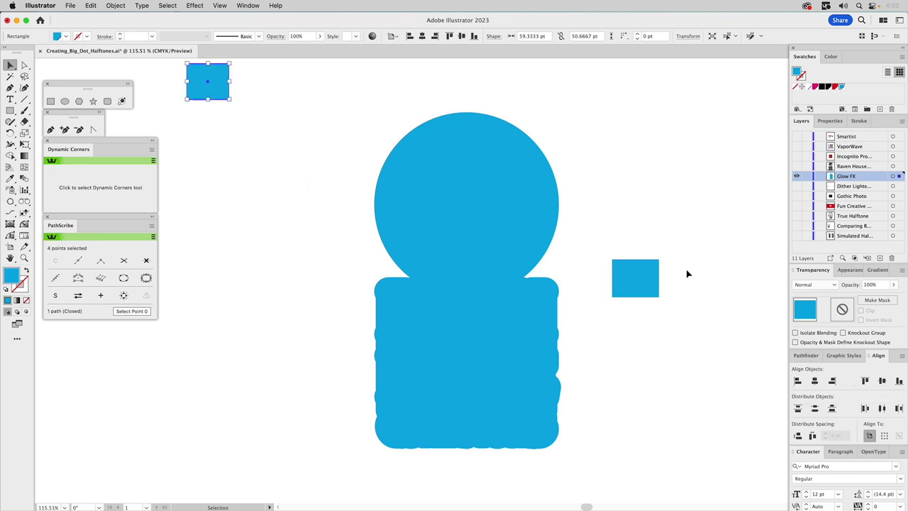
{"action": "left_click", "coordinate": [638, 278]}
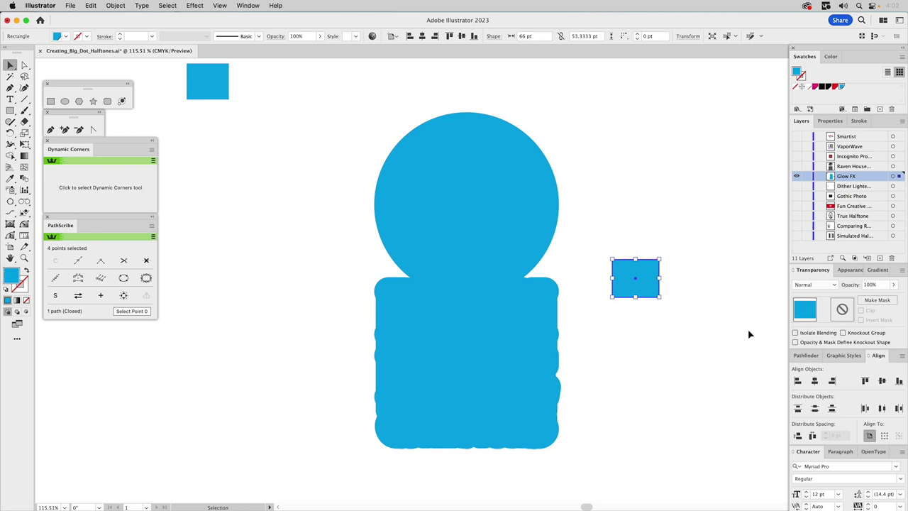
{"action": "left_click", "coordinate": [832, 381]}
{"action": "left_click", "coordinate": [898, 381]}
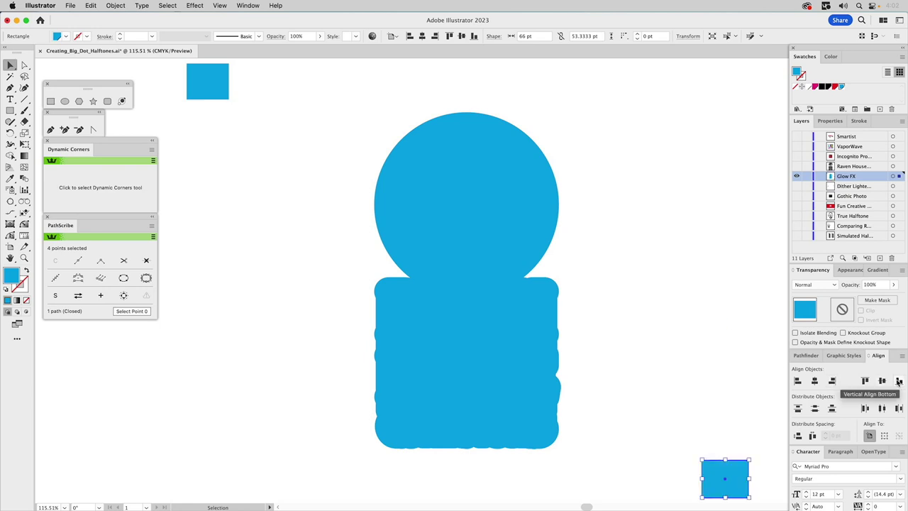
Fill both rectangles and the silhouette with black, then switch to Photoshop's Halftone_Glow document
{"action": "left_click", "coordinate": [218, 88], "text": "shift"}
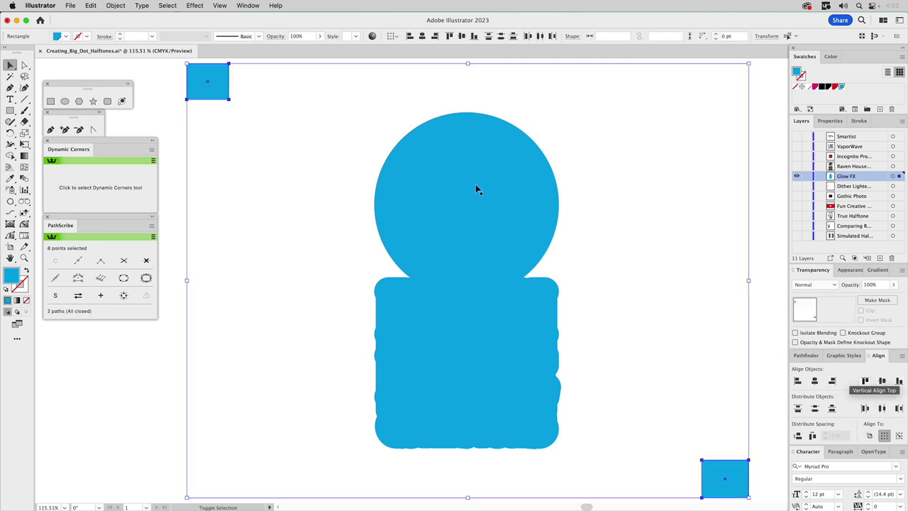
{"action": "left_click", "coordinate": [476, 189], "text": "shift"}
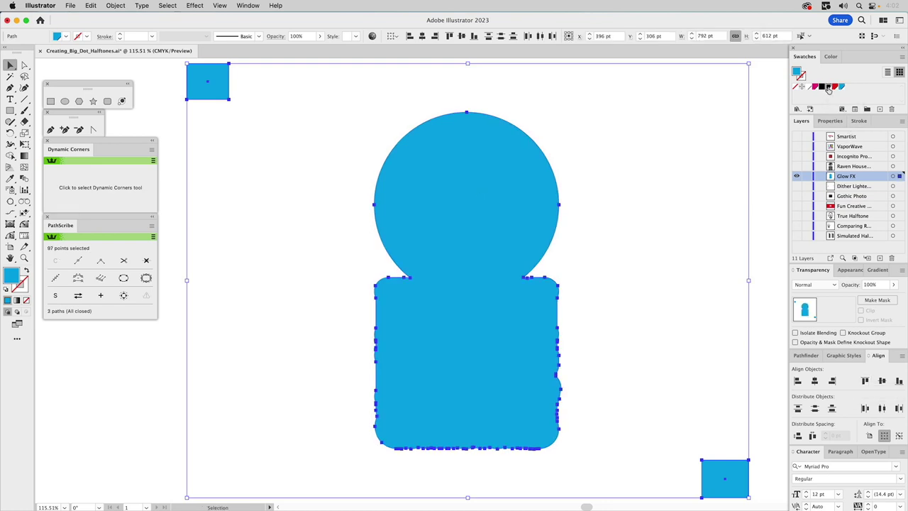
{"action": "left_click", "coordinate": [826, 87]}
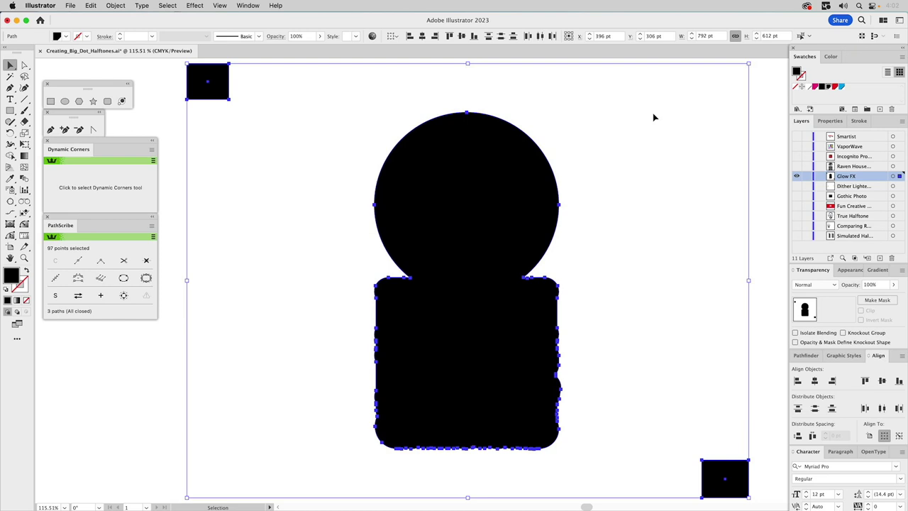
{"action": "key", "text": "a"}
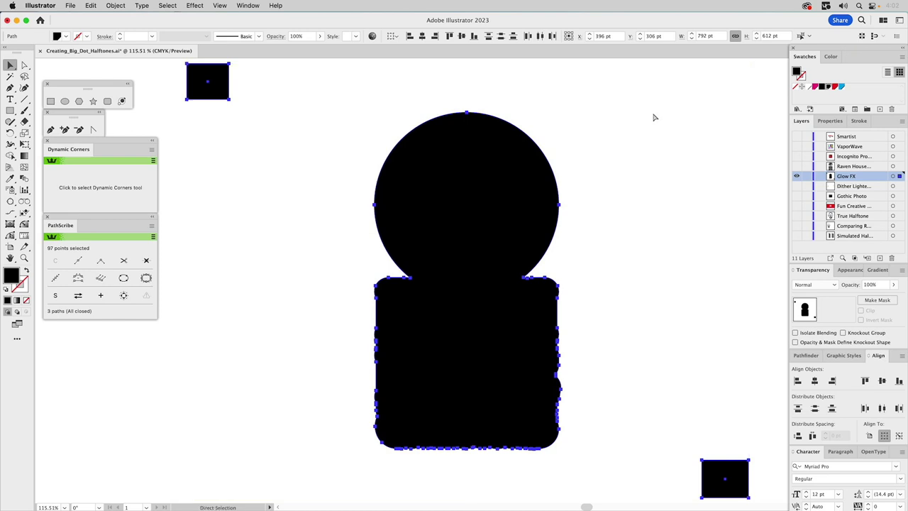
{"action": "key", "text": "v"}
{"action": "left_click", "coordinate": [653, 119]}
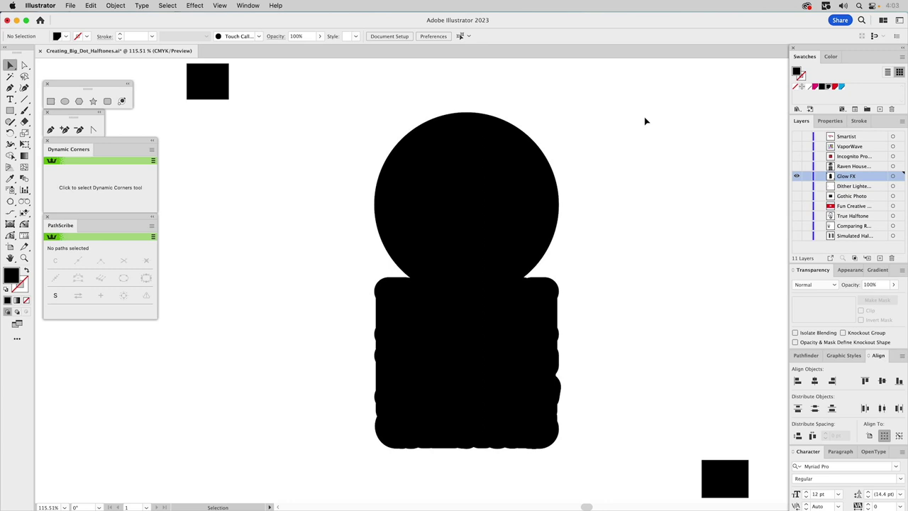
{"action": "key", "text": "a"}
{"action": "key", "text": "super+Tab"}
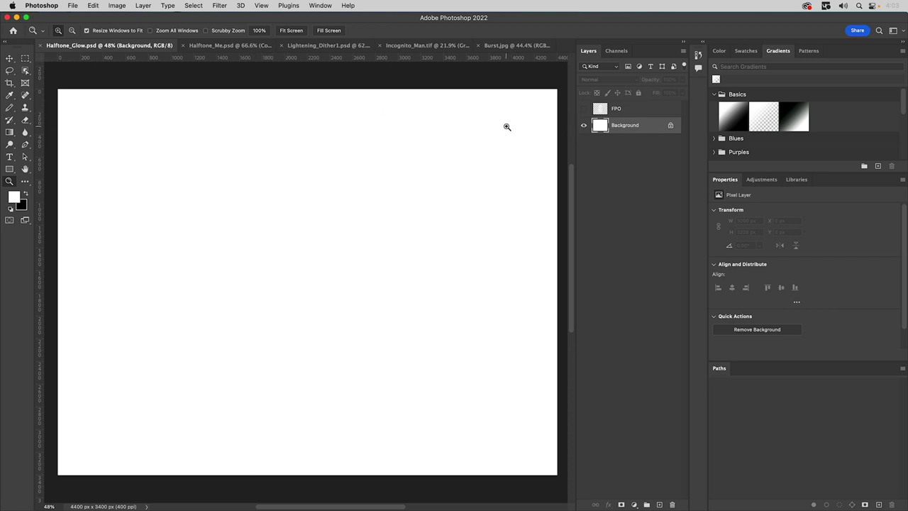
Paste the black silhouette and corner squares into Halftone_Glow as pixels and commit the placement
{"action": "key", "text": "super+v"}
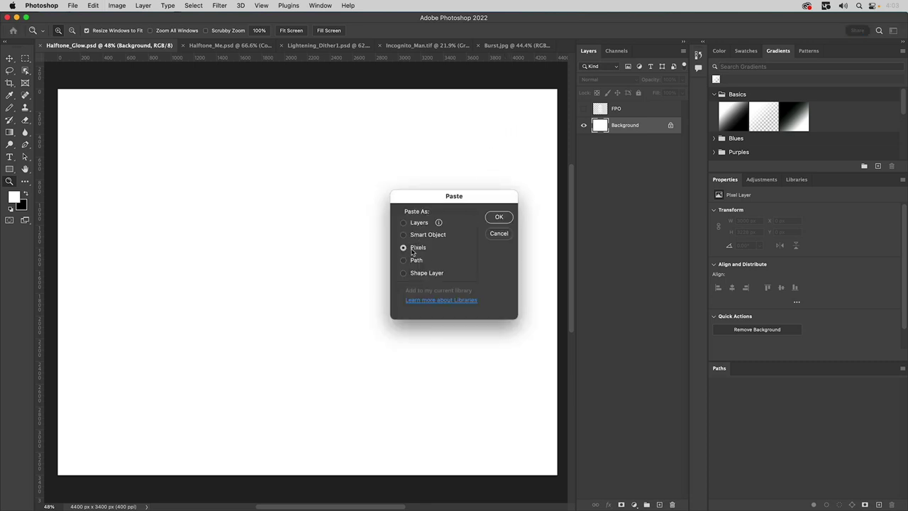
{"action": "left_click", "coordinate": [499, 217]}
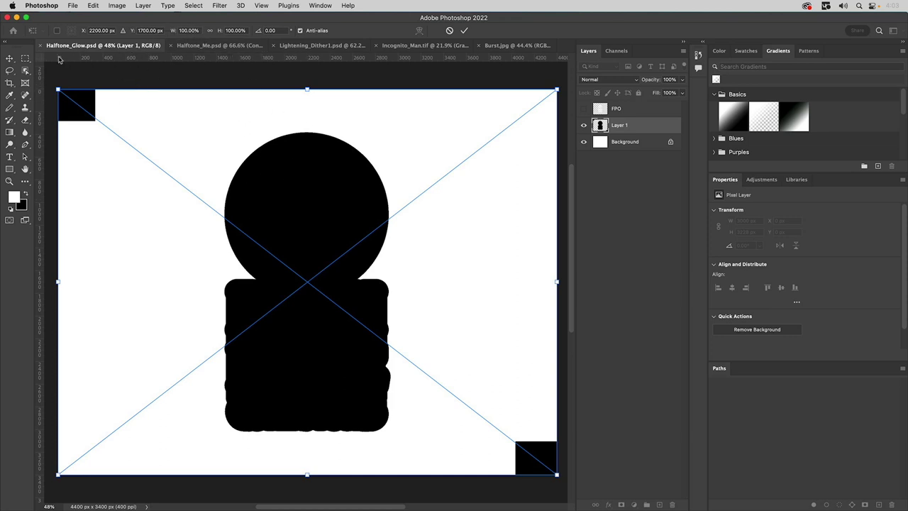
{"action": "left_click", "coordinate": [25, 58]}
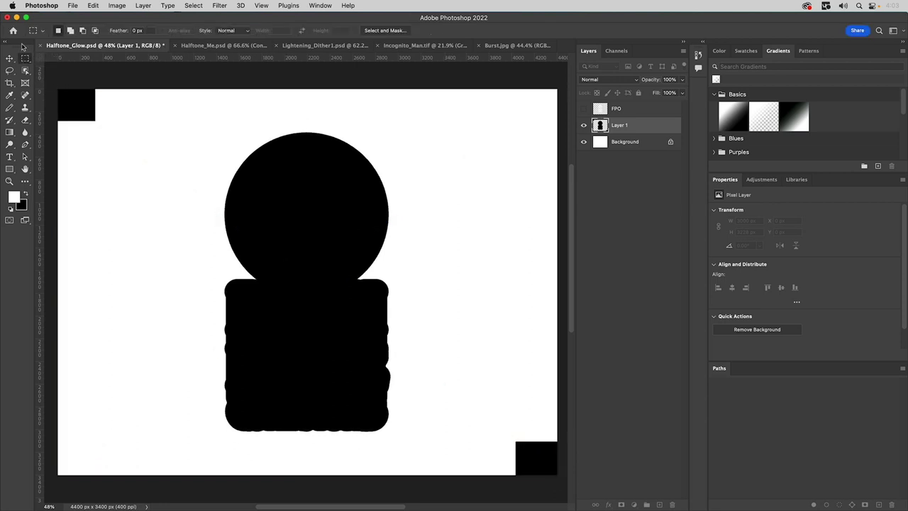
Delete the top-left and bottom-right black corner squares, then check alignment against the FPO logo
{"action": "left_click_drag", "start_coordinate": [55, 85], "coordinate": [114, 129]}
{"action": "left_click", "coordinate": [114, 129]}
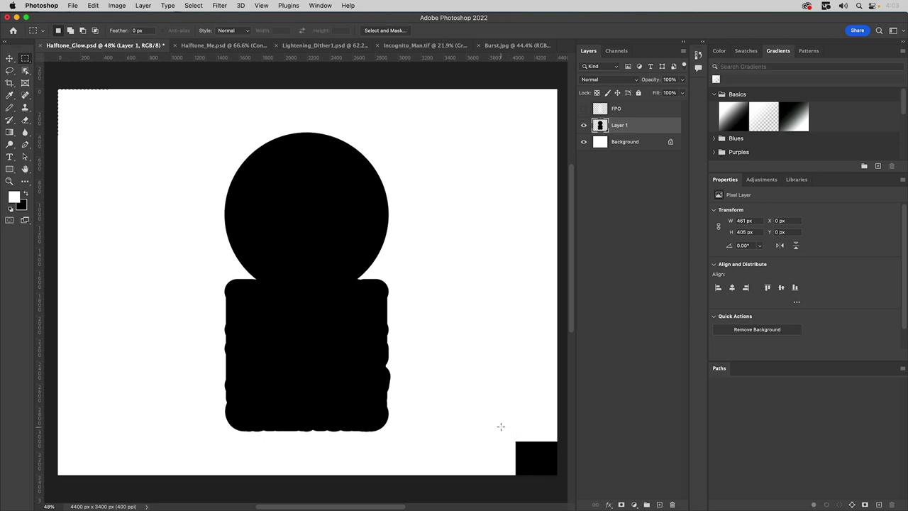
{"action": "left_click_drag", "start_coordinate": [501, 427], "coordinate": [562, 493]}
{"action": "key", "text": "Delete"}
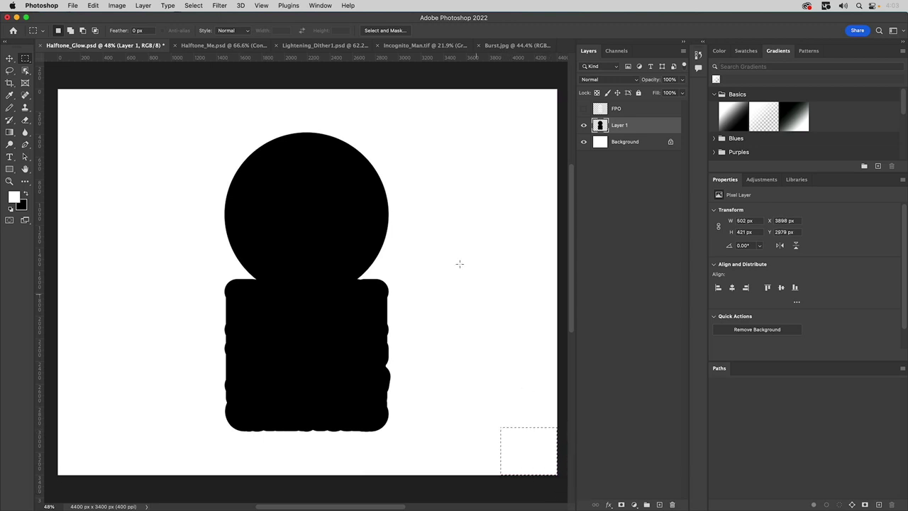
{"action": "left_click", "coordinate": [412, 75]}
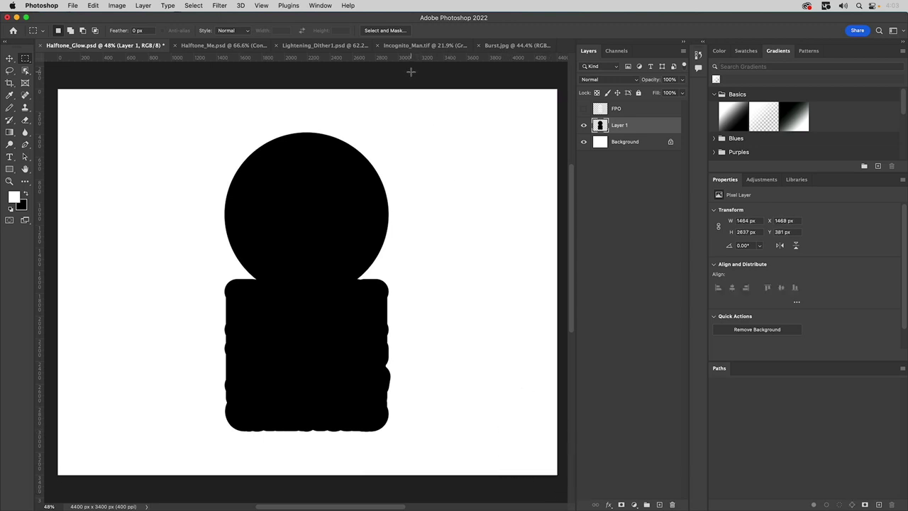
{"action": "left_click", "coordinate": [582, 109]}
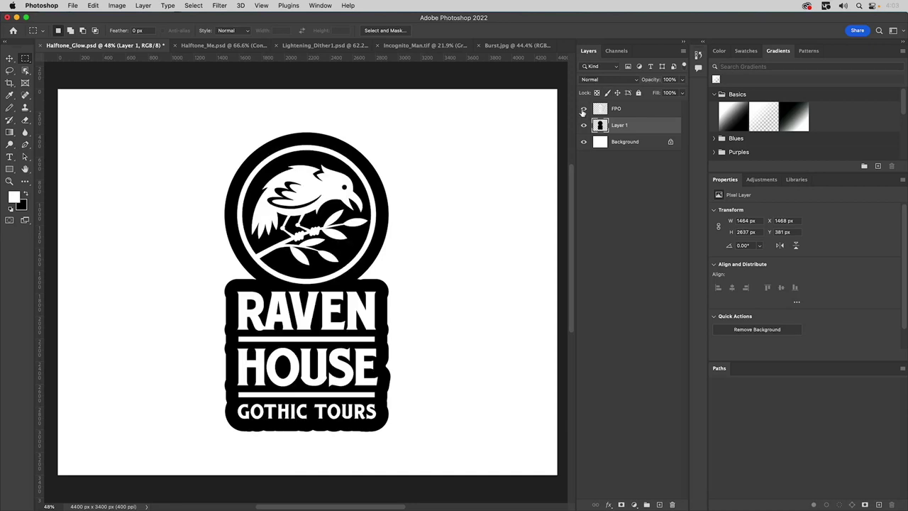
{"action": "left_click", "coordinate": [583, 109]}
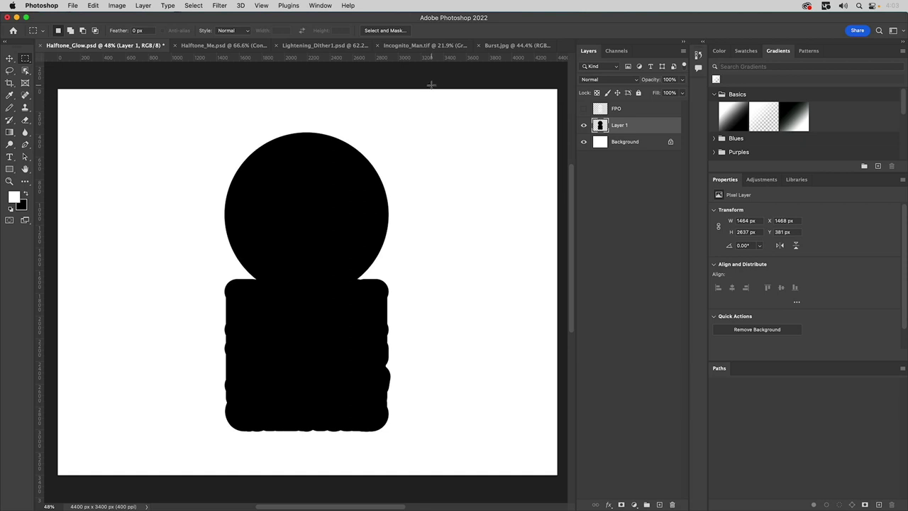
Apply a 60-pixel Gaussian Blur to the silhouette and preview it beneath the FPO logo
{"action": "left_click", "coordinate": [219, 6]}
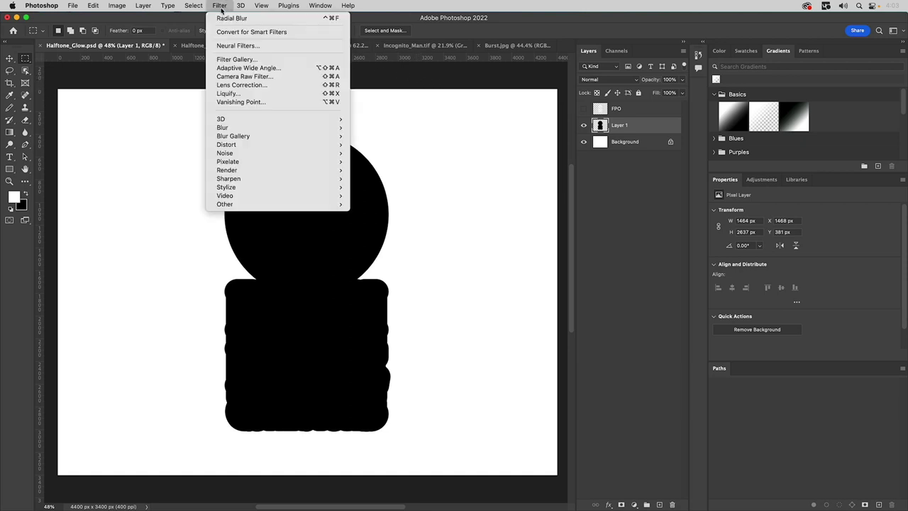
{"action": "mouse_move", "coordinate": [229, 129]}
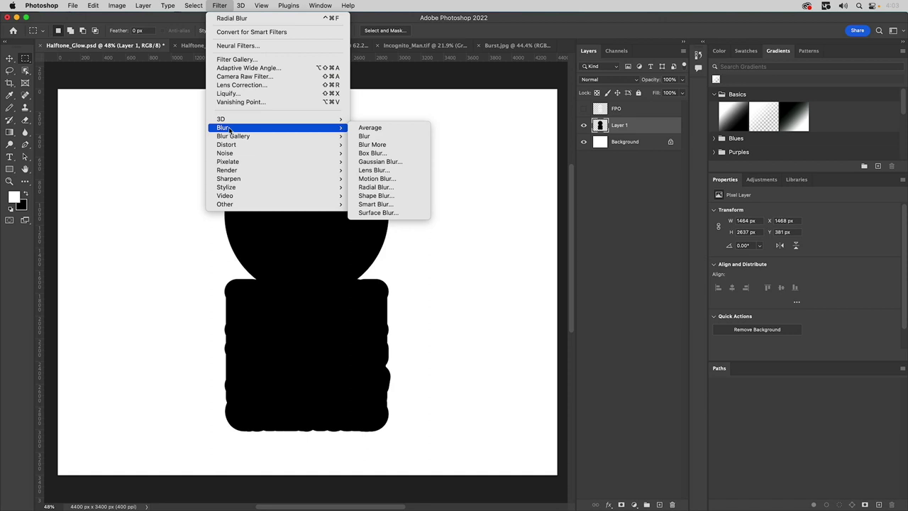
{"action": "left_click", "coordinate": [381, 164]}
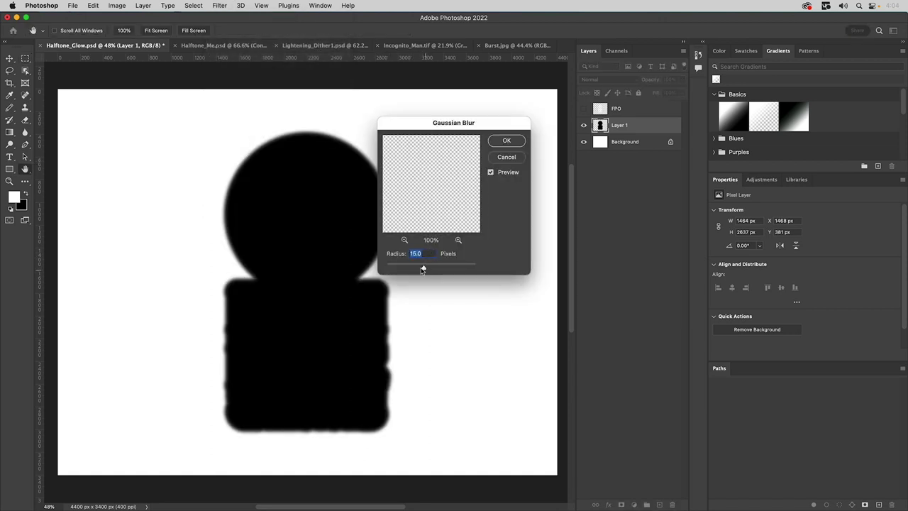
{"action": "left_click_drag", "start_coordinate": [422, 268], "coordinate": [435, 267]}
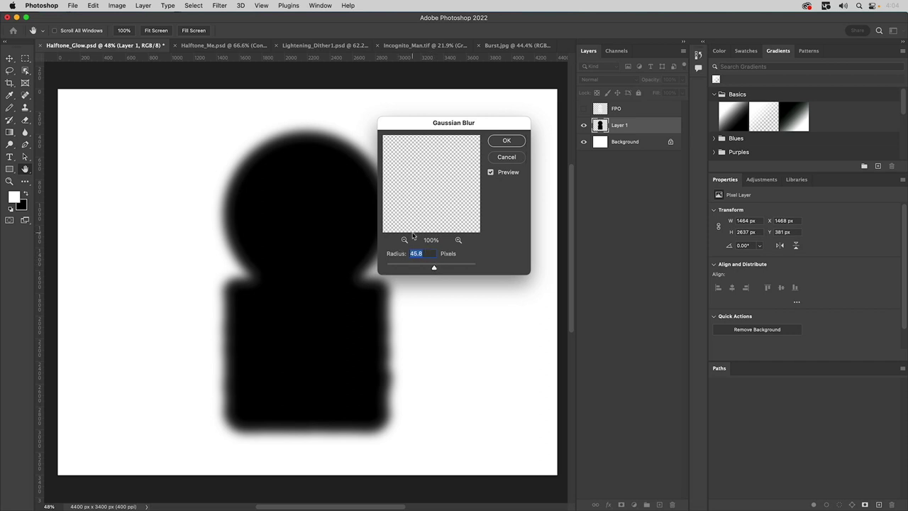
{"action": "type", "text": "60"}
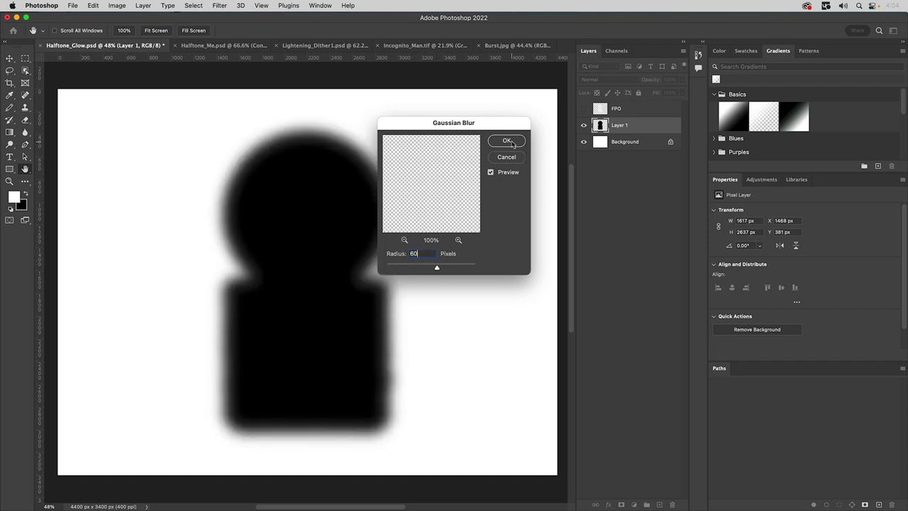
{"action": "left_click", "coordinate": [508, 141]}
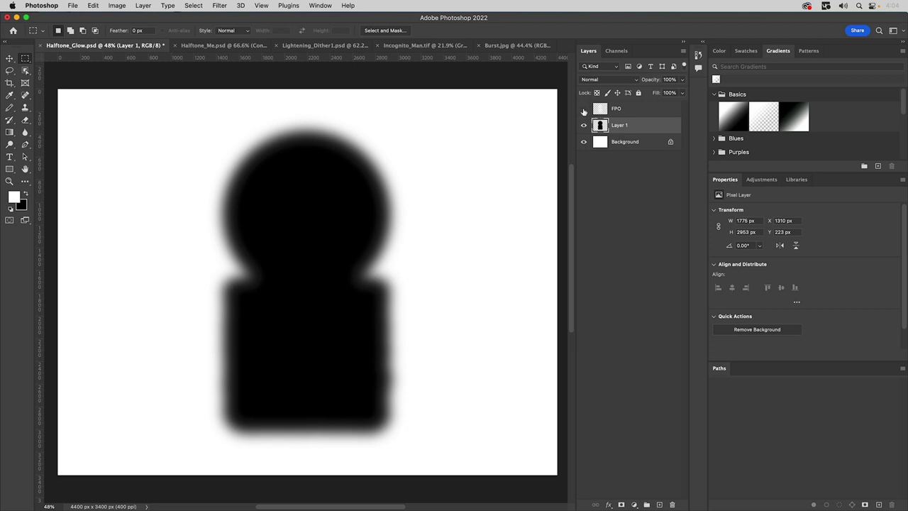
{"action": "left_click", "coordinate": [584, 108]}
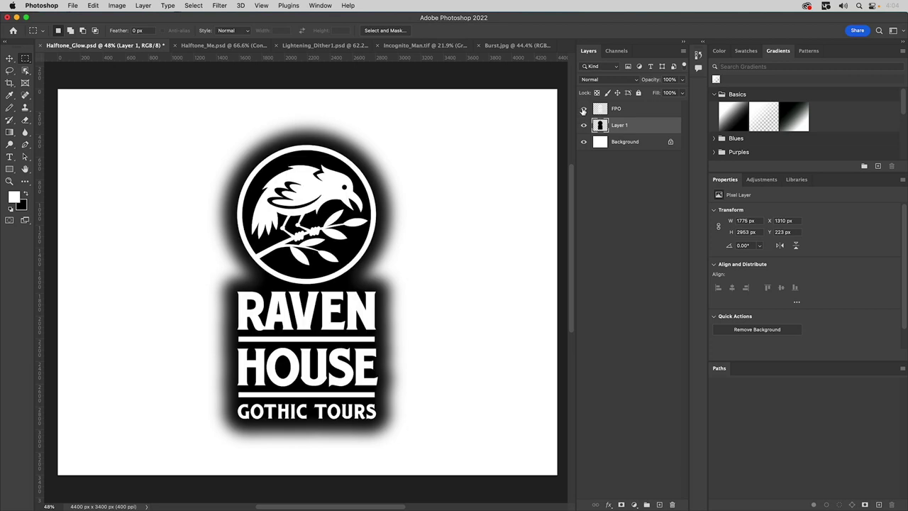
{"action": "left_click", "coordinate": [583, 109]}
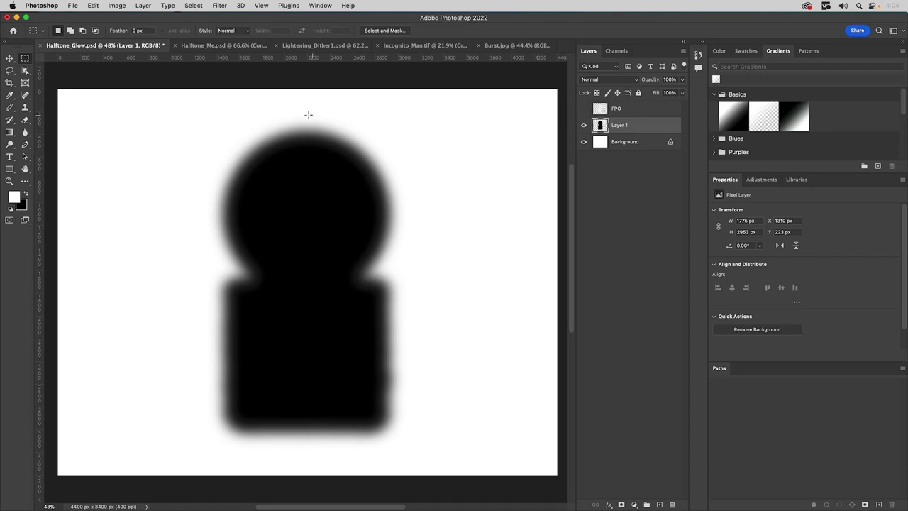
{"action": "left_click", "coordinate": [117, 6]}
{"action": "mouse_move", "coordinate": [122, 20]}
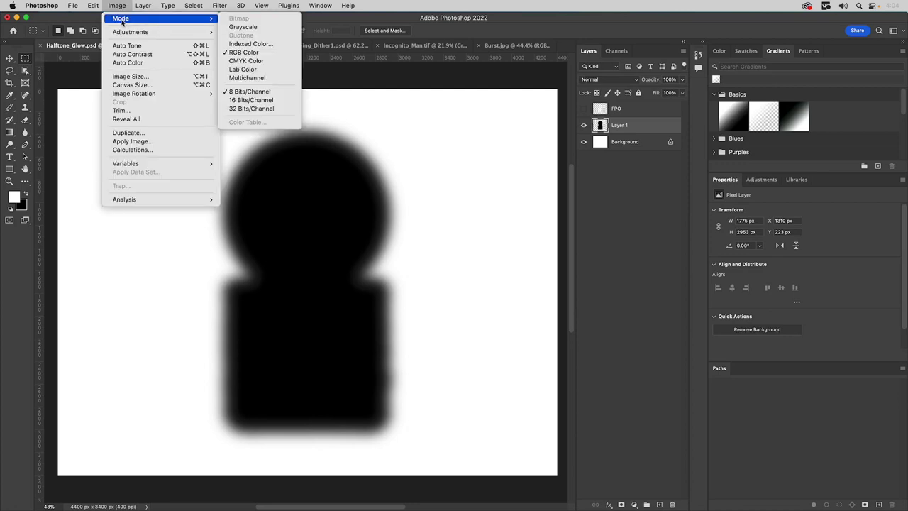
{"action": "left_click", "coordinate": [237, 28]}
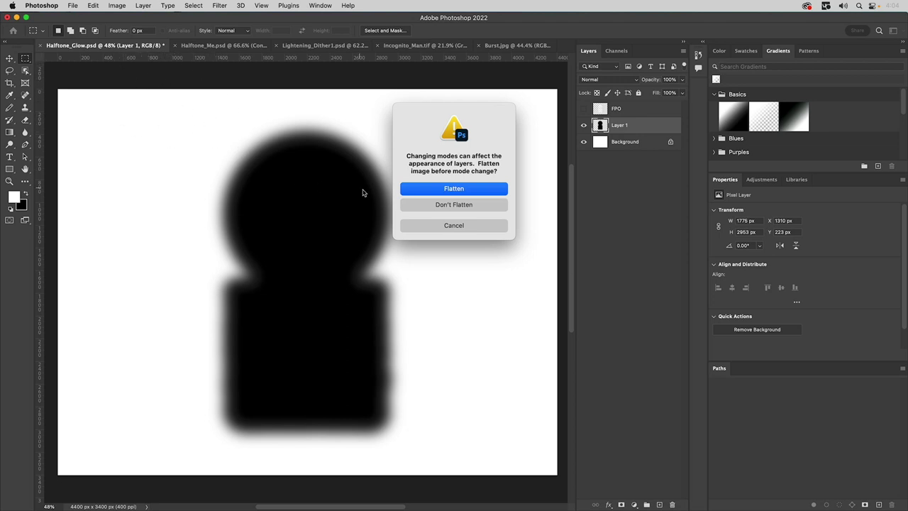
{"action": "left_click", "coordinate": [452, 189]}
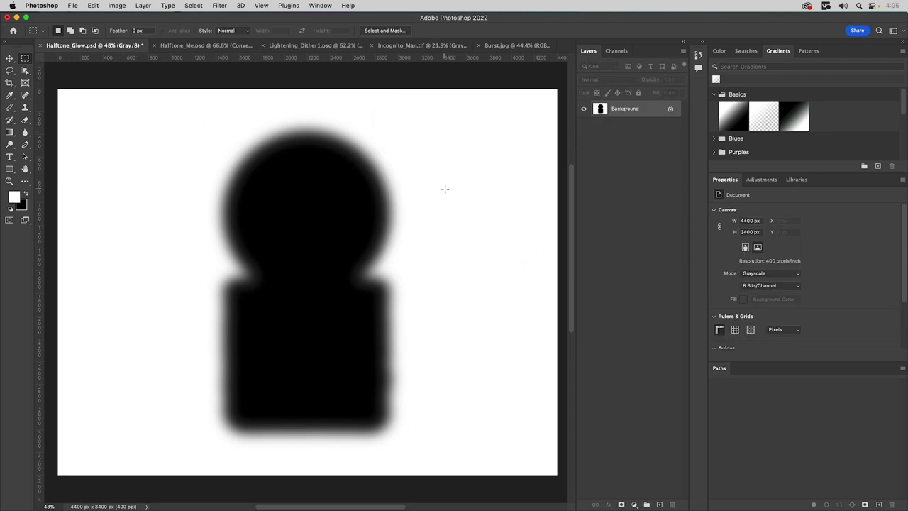
Convert the image to Bitmap mode at 400 ppi using the Halftone Screen method
{"action": "left_click", "coordinate": [117, 5]}
{"action": "mouse_move", "coordinate": [122, 19]}
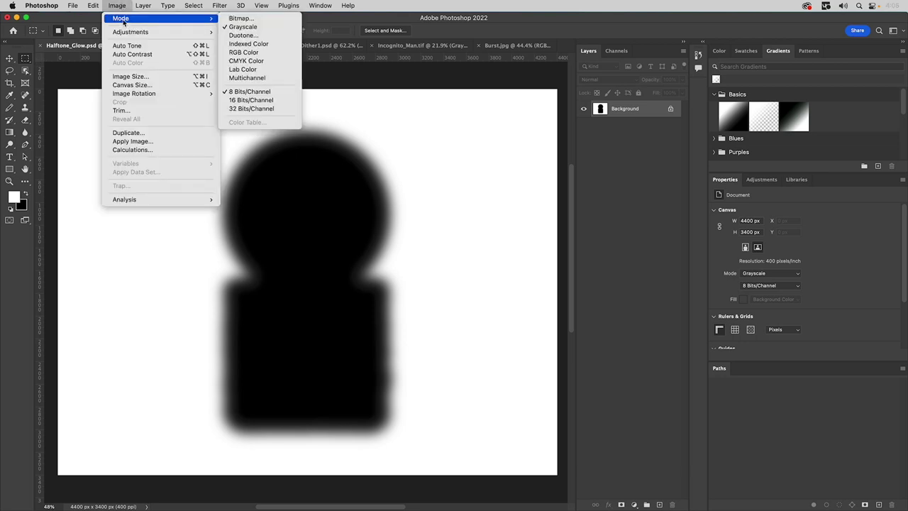
{"action": "left_click", "coordinate": [275, 20]}
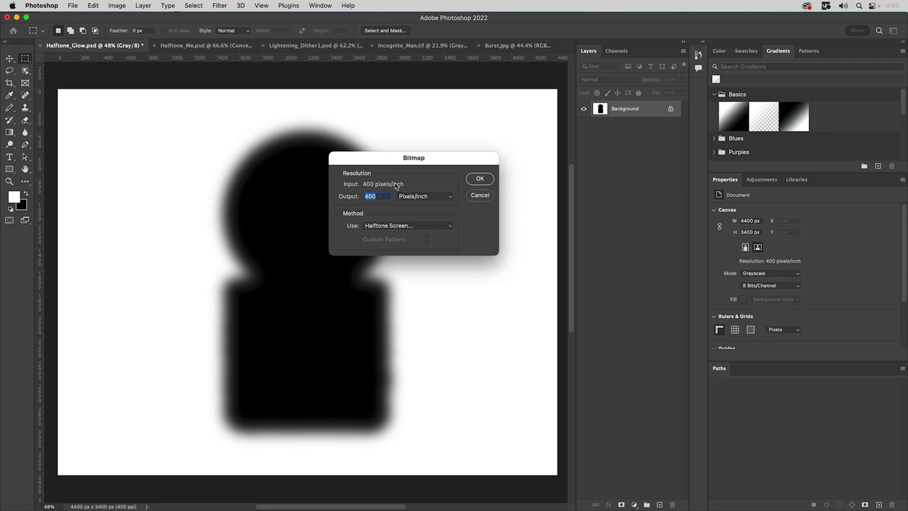
{"action": "left_click", "coordinate": [375, 226]}
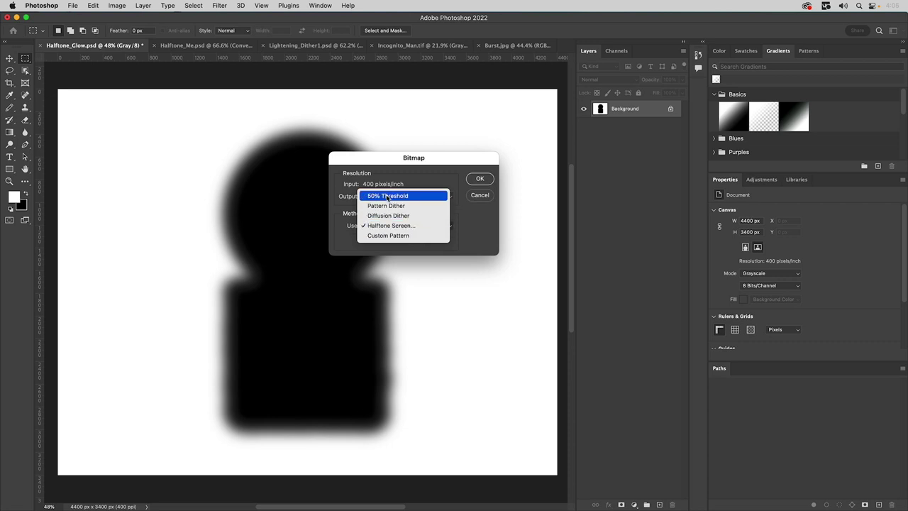
{"action": "left_click", "coordinate": [387, 197]}
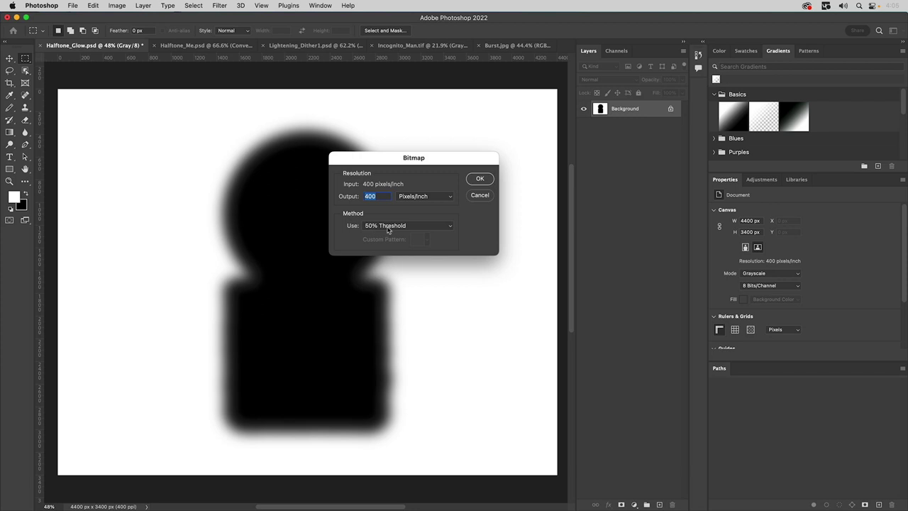
{"action": "left_click", "coordinate": [386, 228]}
{"action": "left_click", "coordinate": [386, 255]}
{"action": "left_click", "coordinate": [480, 182]}
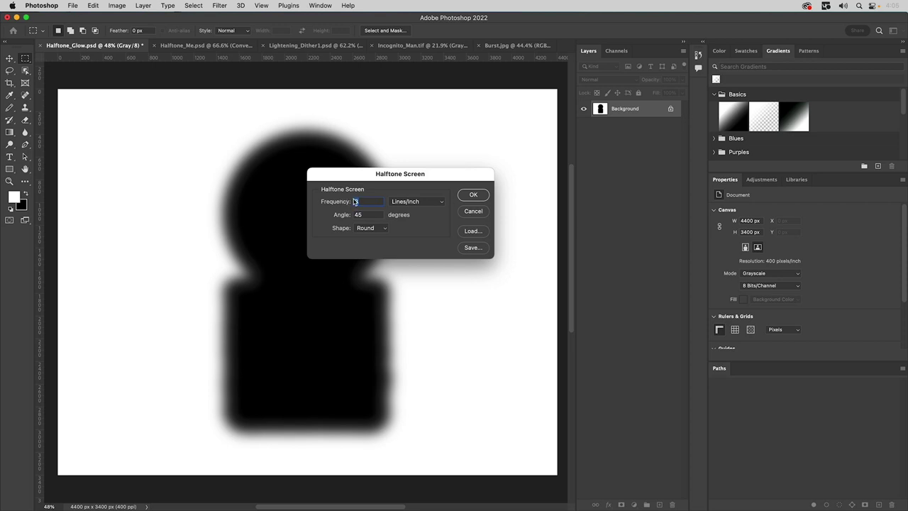
Set the halftone screen to 28 lpi, 45° angle, round dots and apply it
{"action": "type", "text": "28"}
{"action": "left_click", "coordinate": [368, 229]}
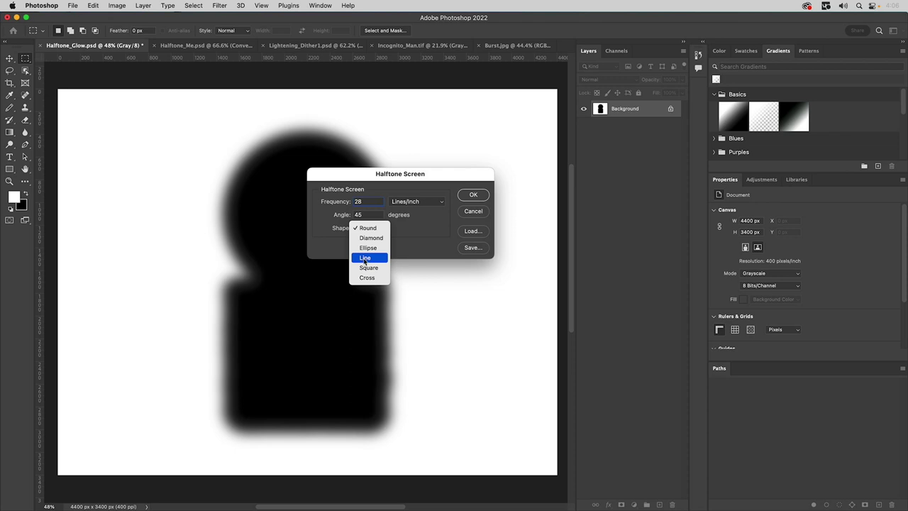
{"action": "left_click", "coordinate": [411, 227]}
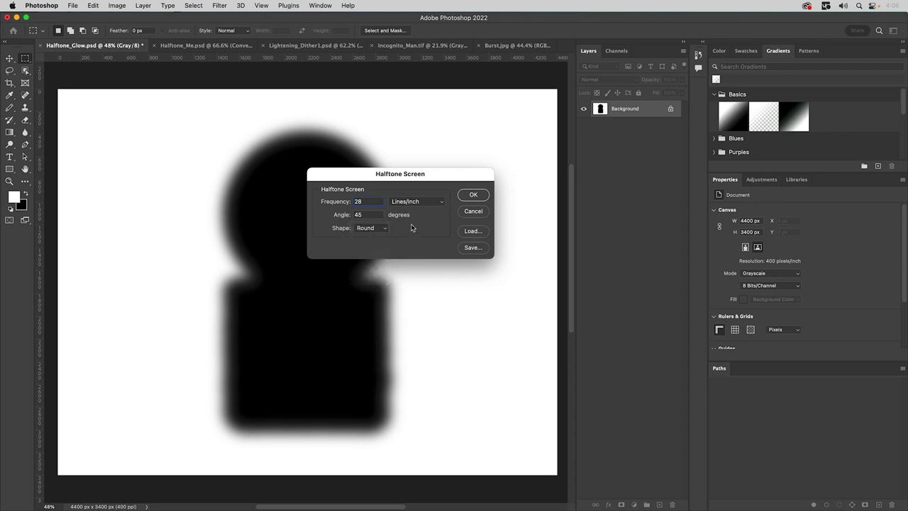
{"action": "left_click", "coordinate": [472, 196]}
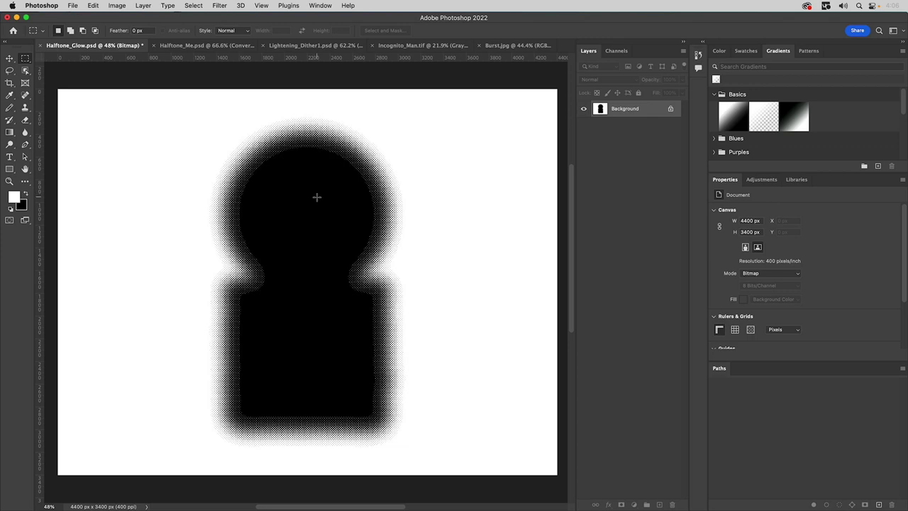
Zoom in to inspect the halftone dots at the shape's upper-left edge, then zoom back out
{"action": "key", "text": "z"}
{"action": "left_click_drag", "start_coordinate": [188, 171], "coordinate": [310, 274]}
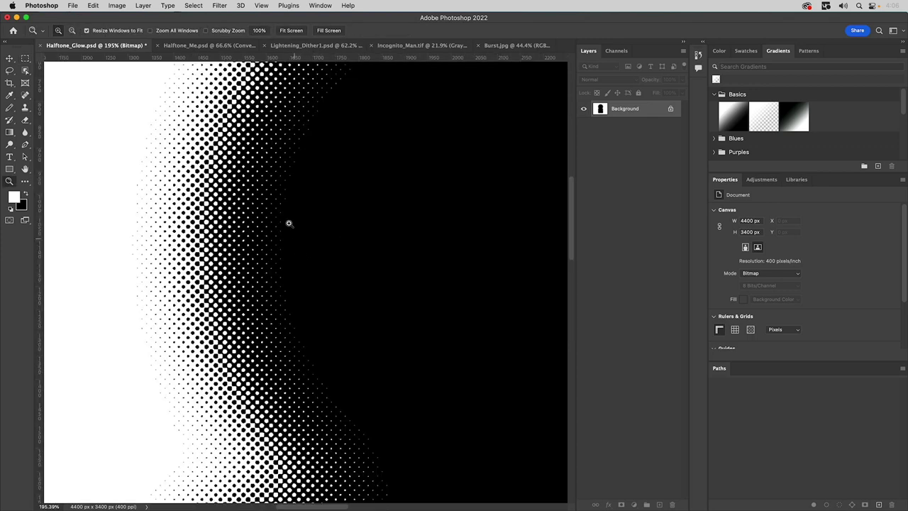
{"action": "left_click", "coordinate": [281, 262], "text": "alt"}
{"action": "left_click", "coordinate": [281, 262], "text": "alt"}
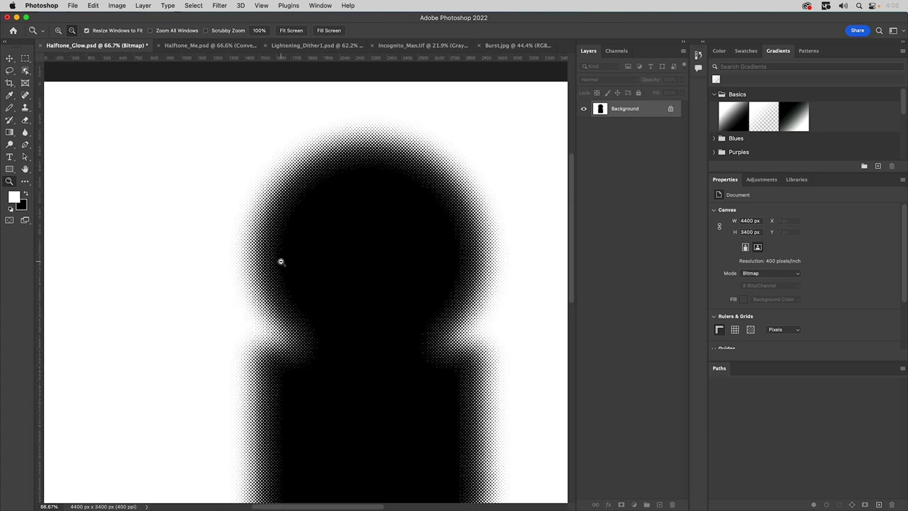
{"action": "left_click", "coordinate": [303, 266], "text": "alt"}
{"action": "left_click_drag", "start_coordinate": [341, 276], "coordinate": [296, 229]}
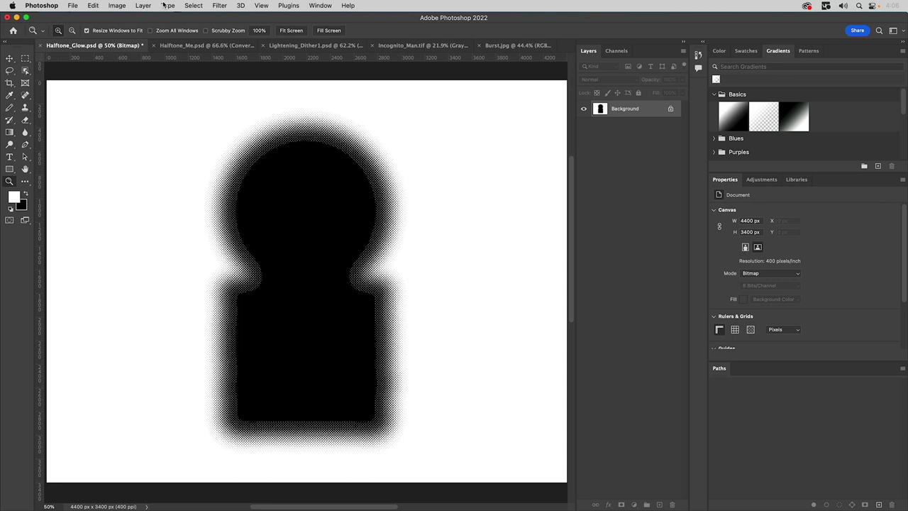
Undo the conversion and redo the Bitmap halftone at 400 ppi with 18 lines per inch
{"action": "key", "text": "super+z"}
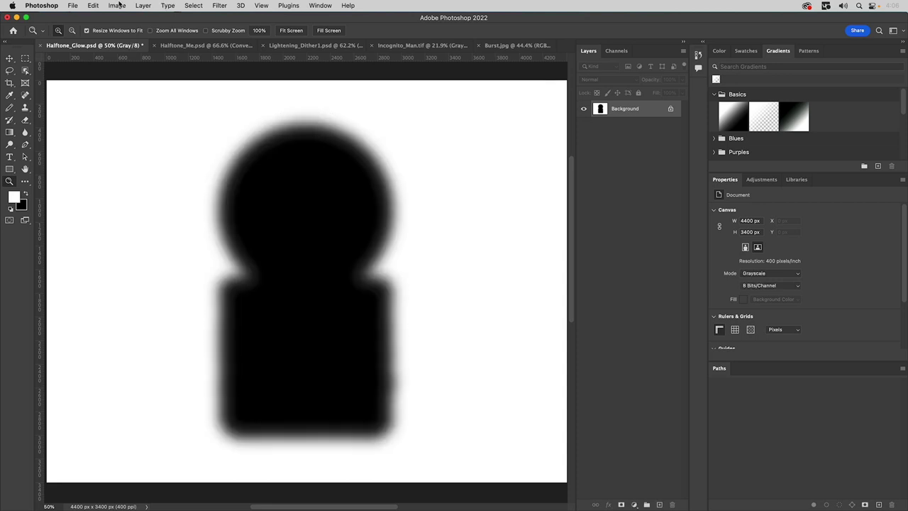
{"action": "left_click", "coordinate": [117, 5]}
{"action": "mouse_move", "coordinate": [129, 18]}
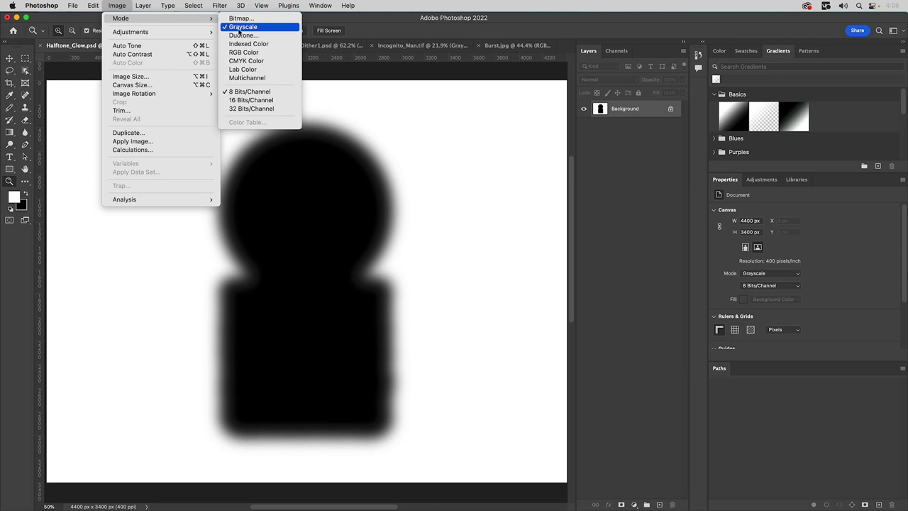
{"action": "left_click", "coordinate": [240, 19]}
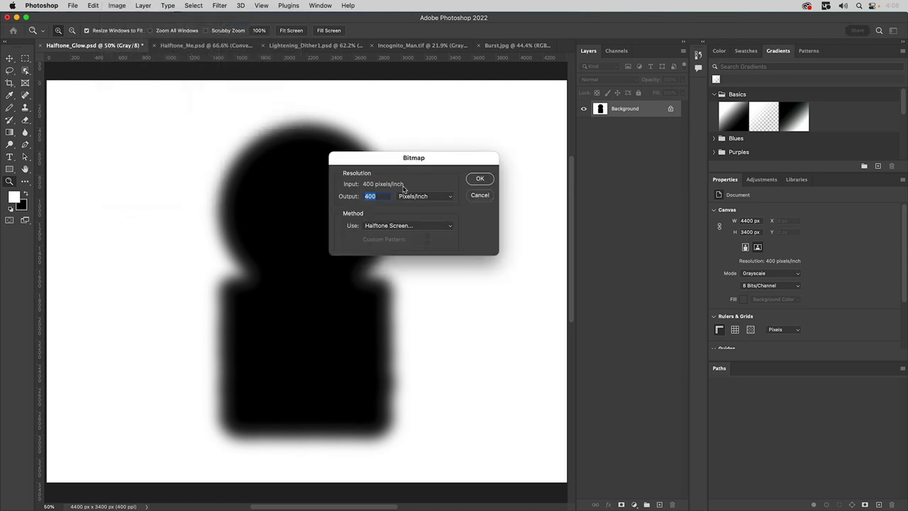
{"action": "left_click", "coordinate": [478, 178]}
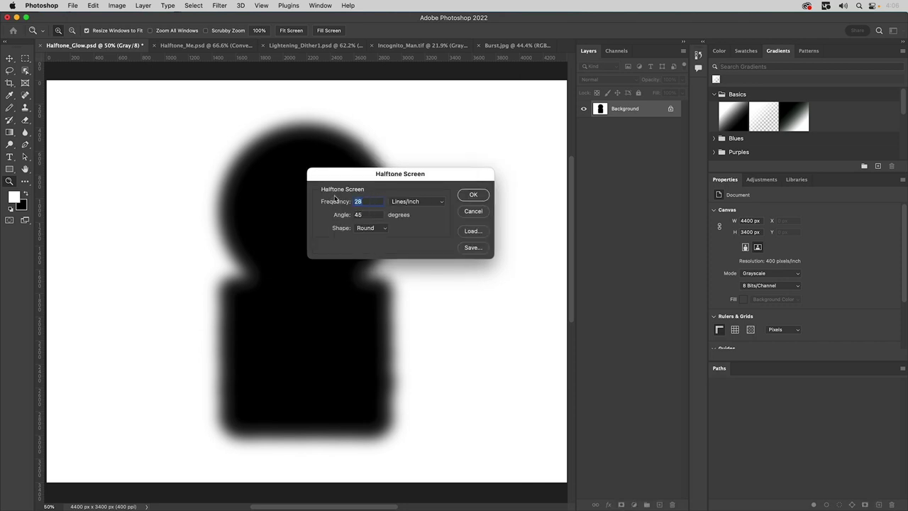
{"action": "type", "text": "18"}
{"action": "left_click", "coordinate": [472, 195]}
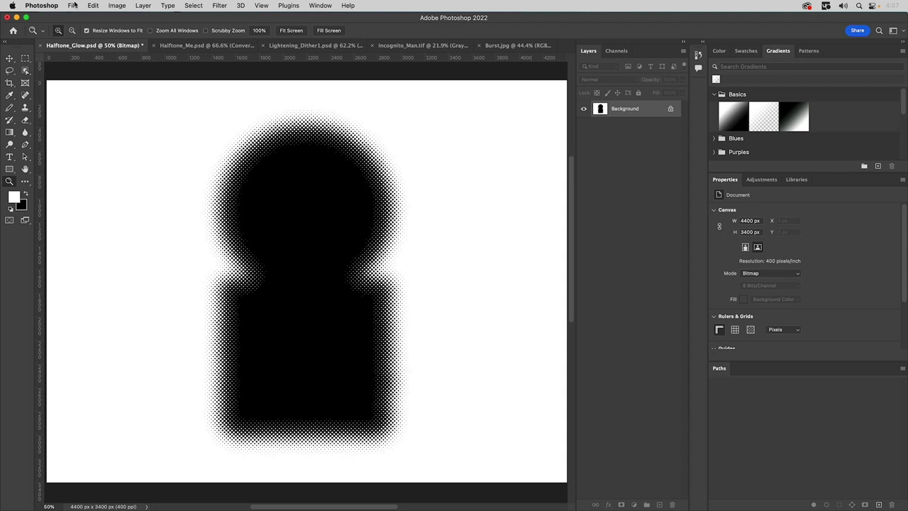
{"action": "left_click", "coordinate": [74, 5]}
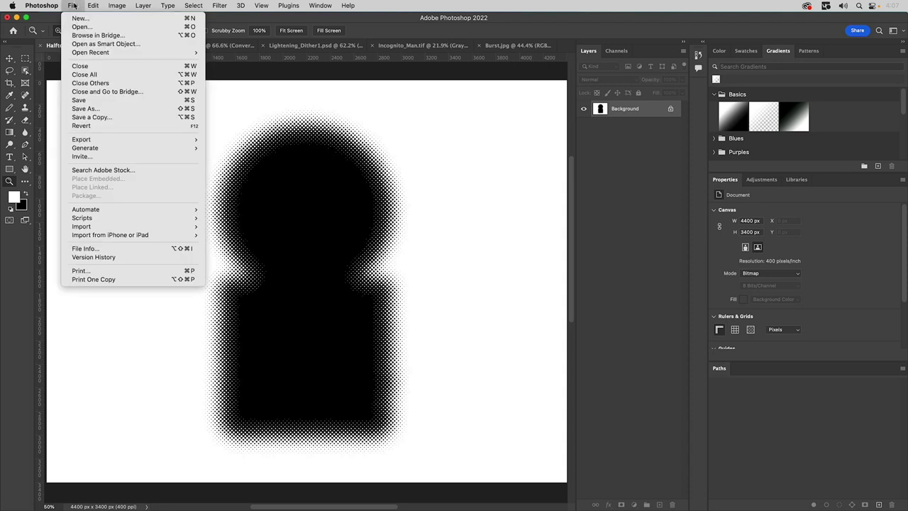
Save a TIFF copy named GLOW (18lpi) to the Desktop with default TIFF options
{"action": "left_click", "coordinate": [83, 109]}
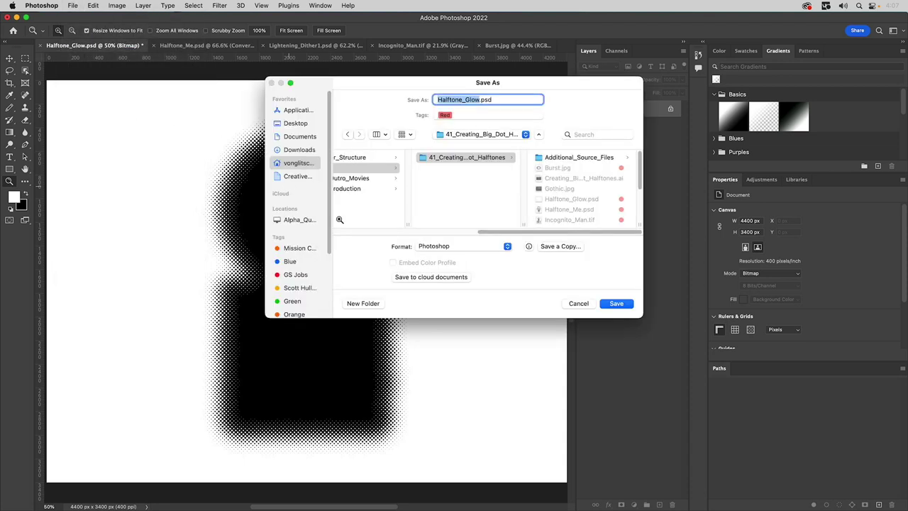
{"action": "left_click", "coordinate": [296, 125]}
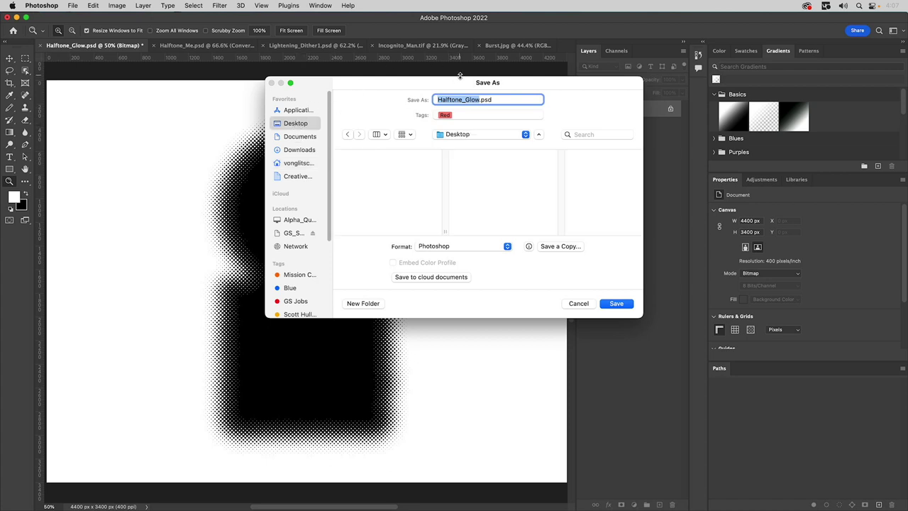
{"action": "type", "text": "GLOW (18lpi)"}
{"action": "left_click", "coordinate": [560, 246]}
{"action": "left_click", "coordinate": [463, 208]}
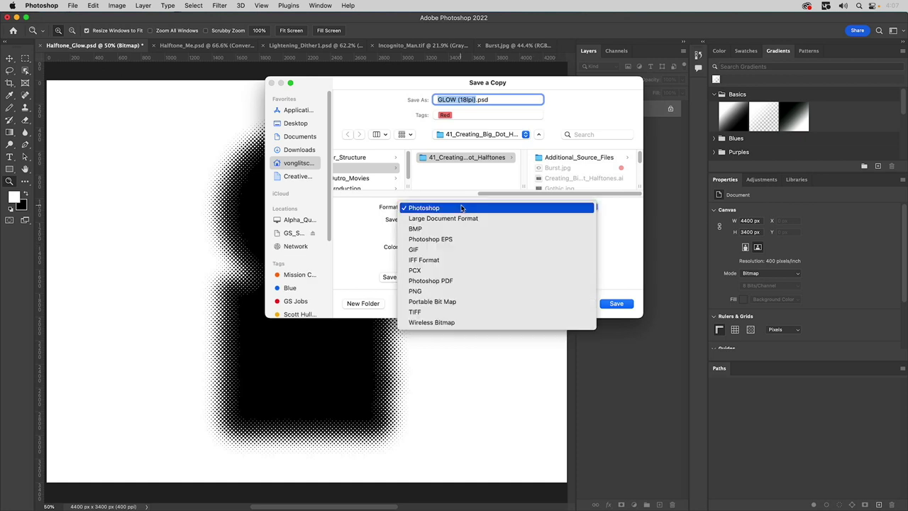
{"action": "left_click", "coordinate": [428, 312]}
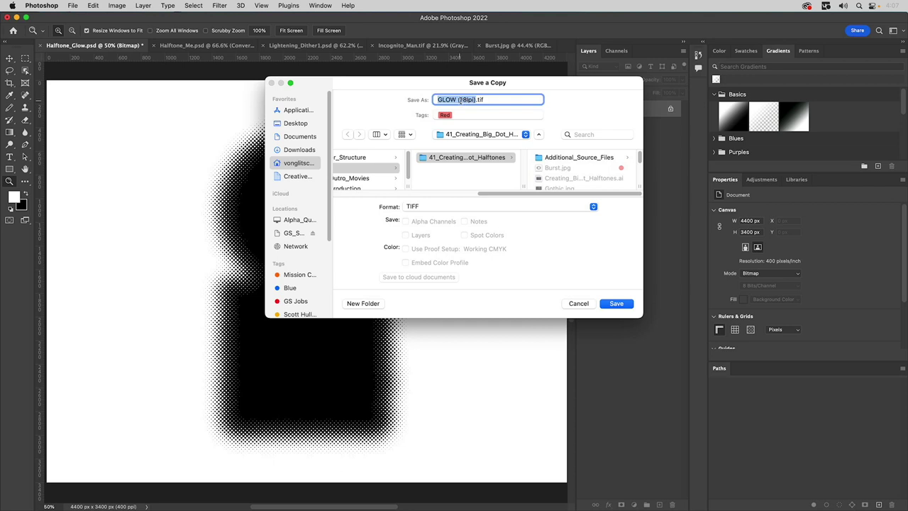
{"action": "left_click", "coordinate": [294, 125]}
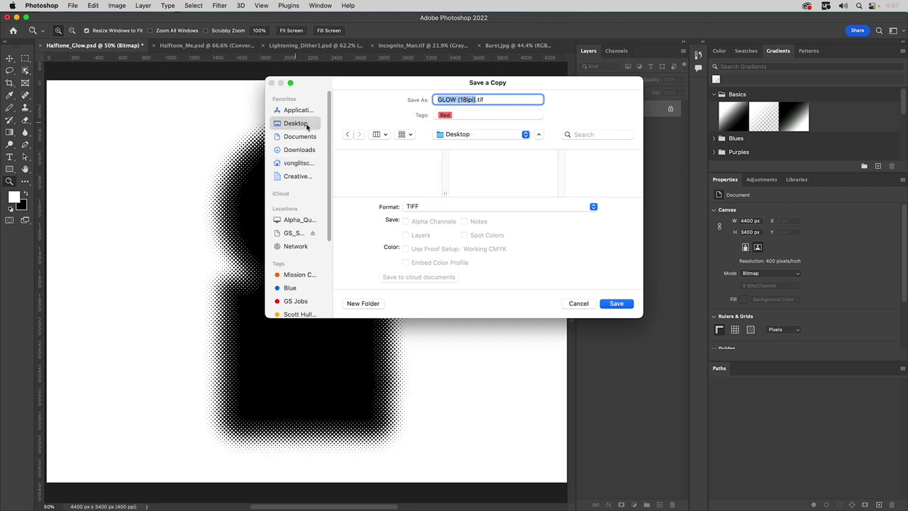
{"action": "left_click", "coordinate": [616, 303]}
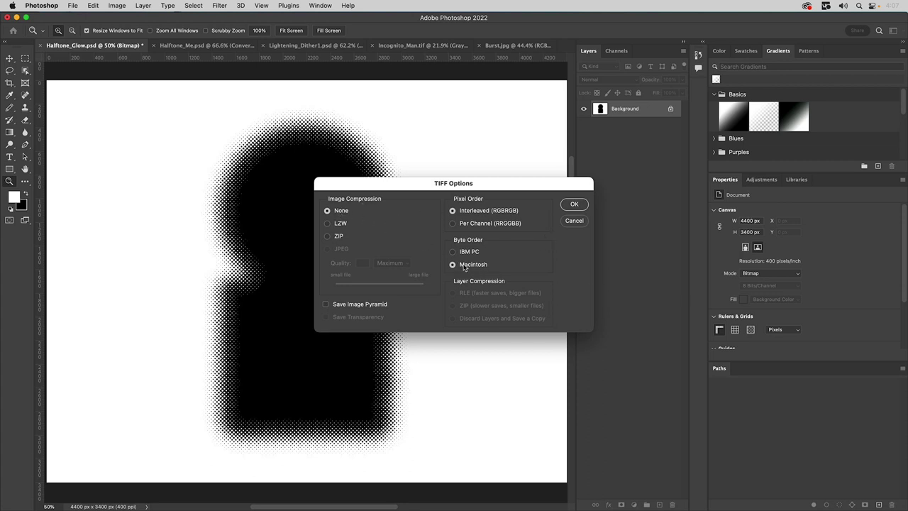
{"action": "left_click", "coordinate": [574, 205]}
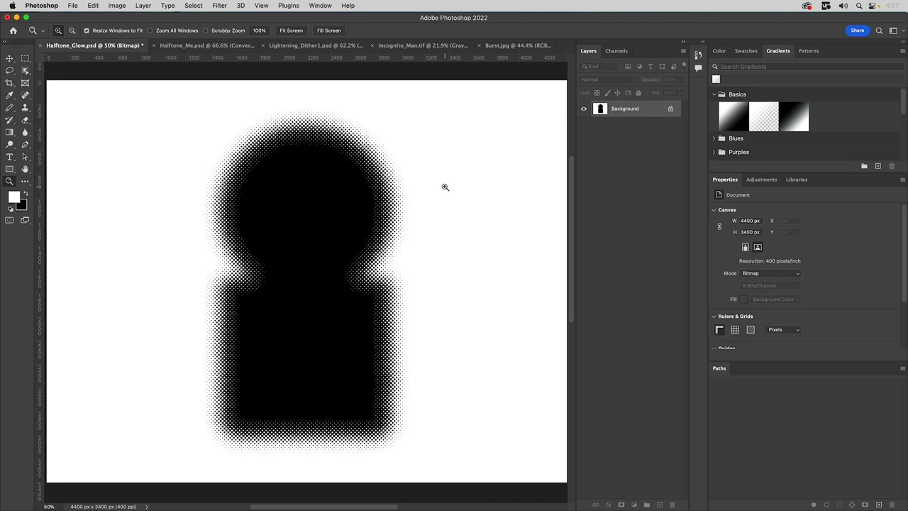
In Halftone_Me.psd, compare the Hostage Quality Photo with the Convert to Halftone layer, ending on the halftone layer
{"action": "left_click", "coordinate": [220, 48]}
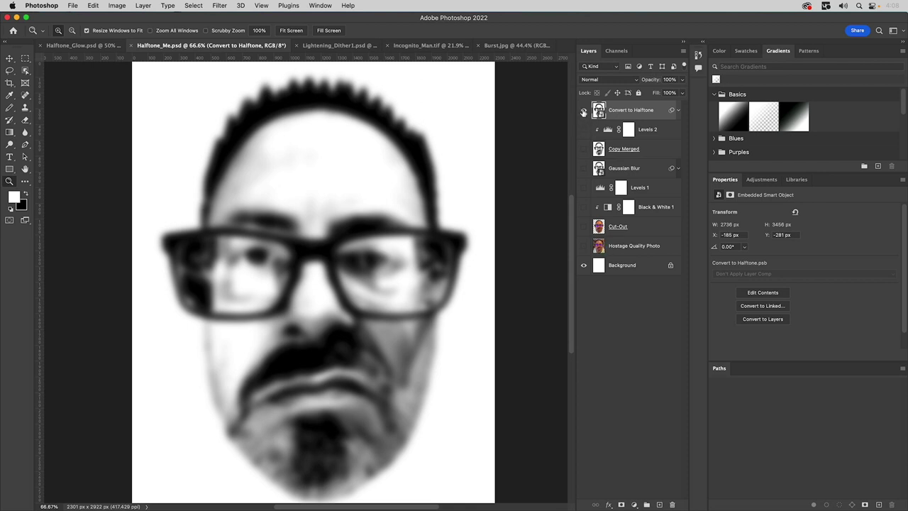
{"action": "left_click", "coordinate": [584, 111]}
{"action": "left_click", "coordinate": [583, 246]}
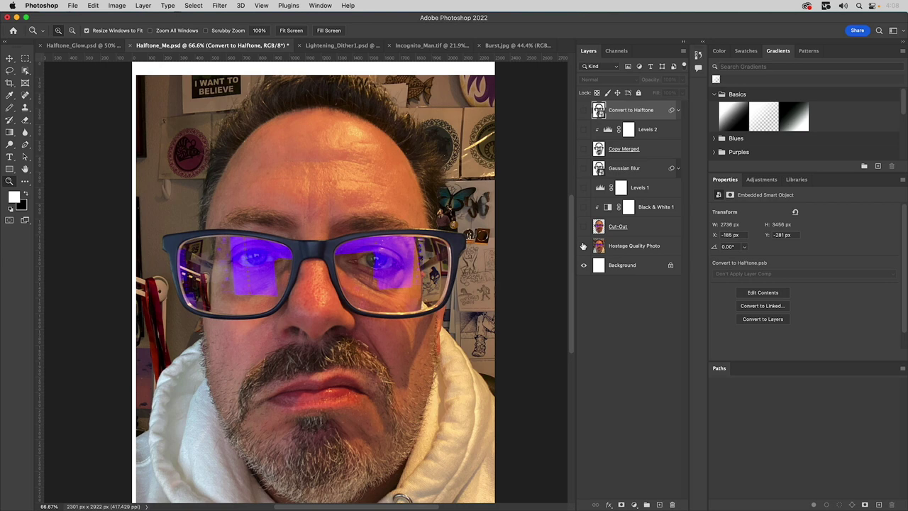
{"action": "left_click", "coordinate": [583, 245]}
{"action": "left_click", "coordinate": [583, 245]}
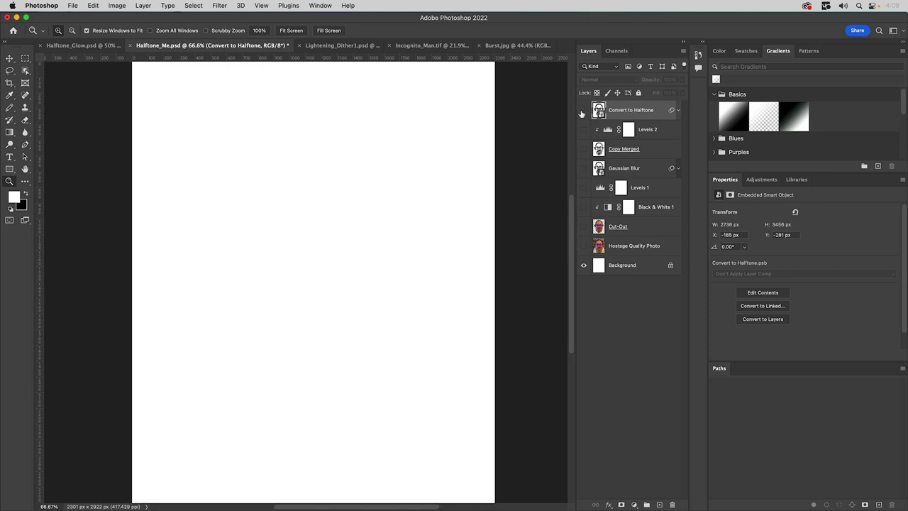
{"action": "left_click", "coordinate": [584, 110]}
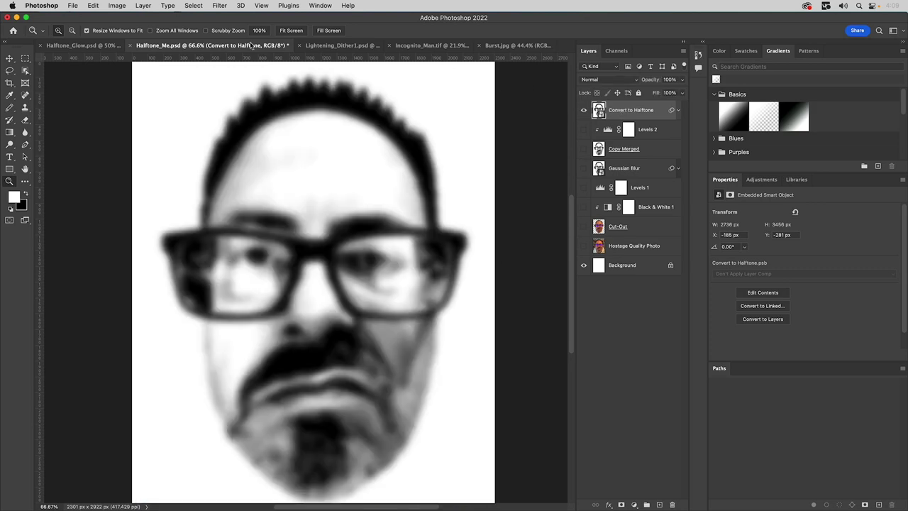
Convert the Halftone_Me portrait to Grayscale, flattening its layers
{"action": "left_click", "coordinate": [116, 5]}
{"action": "mouse_move", "coordinate": [123, 18]}
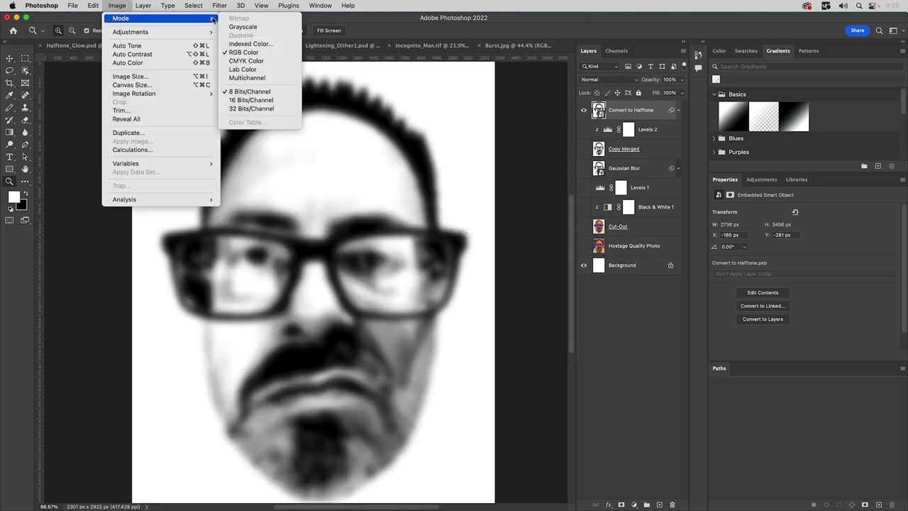
{"action": "left_click", "coordinate": [248, 27]}
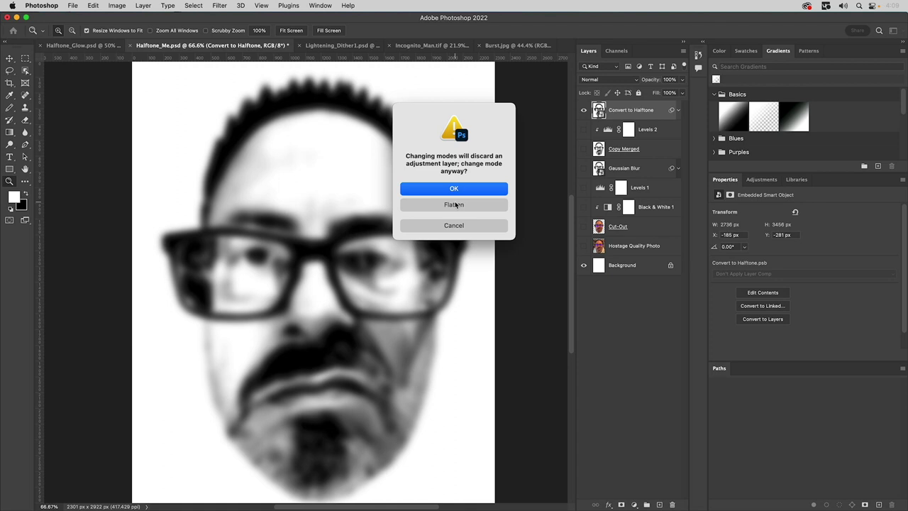
{"action": "left_click", "coordinate": [453, 204]}
Start a Bitmap conversion with 400 pixels/inch output using Halftone Screen
{"action": "left_click", "coordinate": [115, 5]}
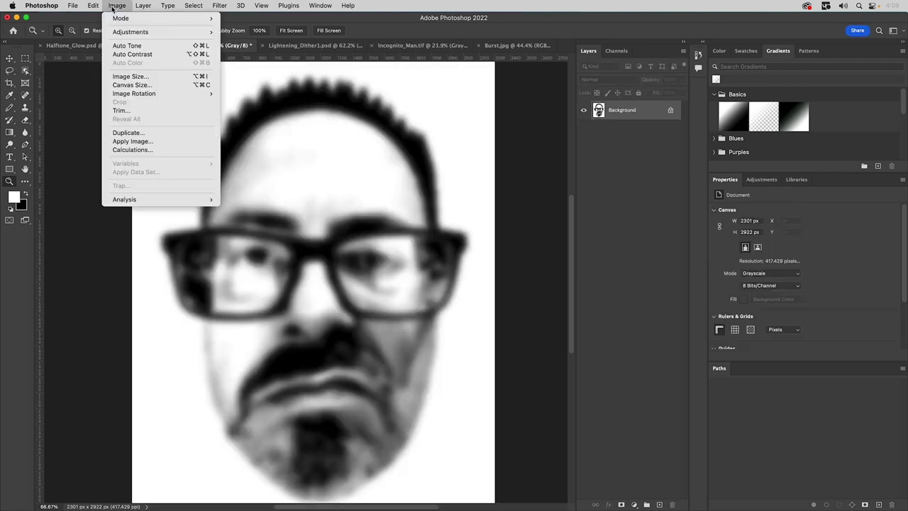
{"action": "mouse_move", "coordinate": [122, 21]}
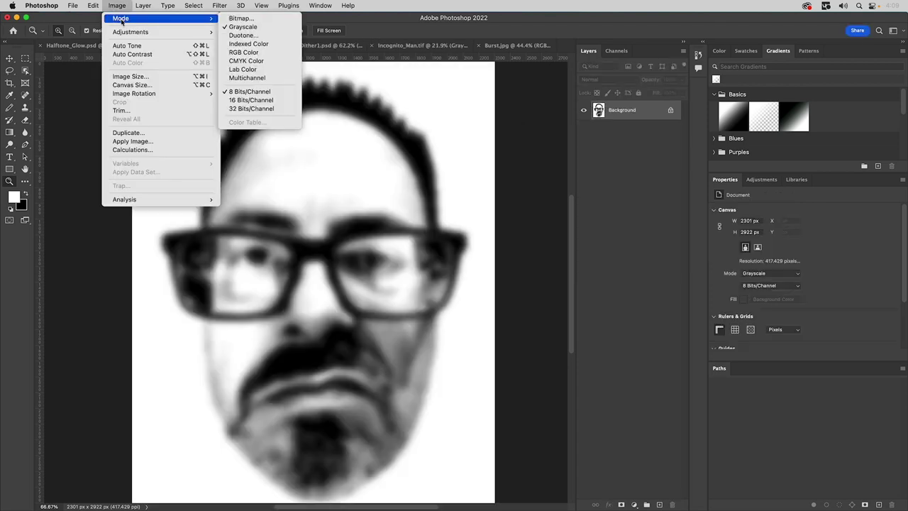
{"action": "left_click", "coordinate": [252, 19]}
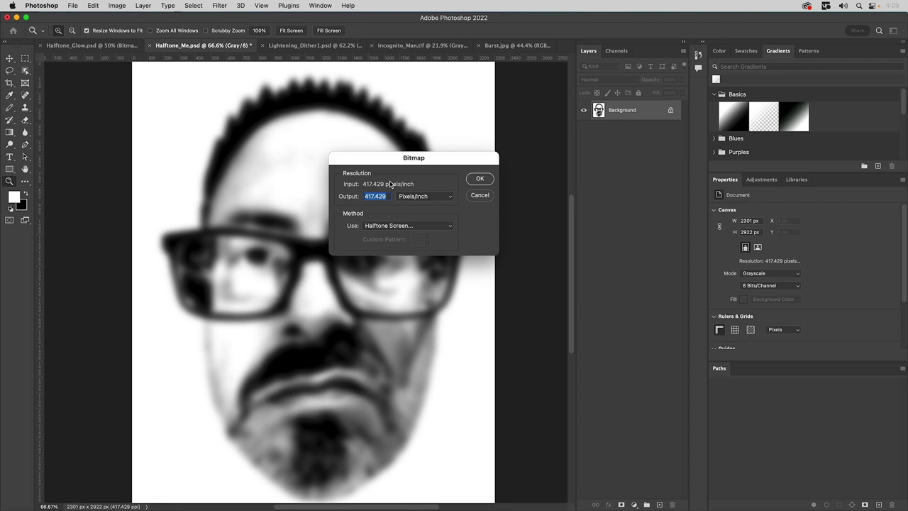
{"action": "type", "text": "400"}
{"action": "double_click", "coordinate": [375, 196]}
{"action": "type", "text": "600"}
{"action": "key", "text": "super+a"}
{"action": "double_click", "coordinate": [379, 197]}
Apply a 10 lines/inch round-dot halftone screen to the portrait
{"action": "left_click", "coordinate": [479, 178]}
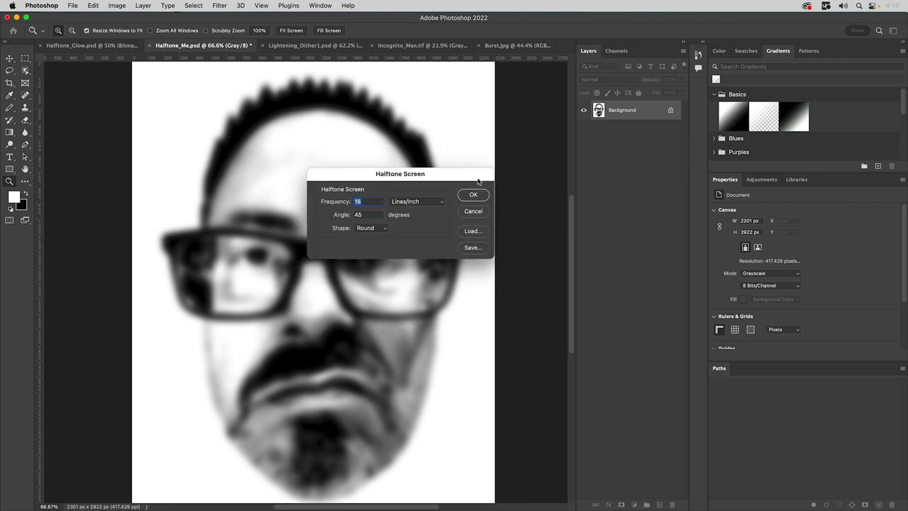
{"action": "type", "text": "18"}
{"action": "left_click_drag", "start_coordinate": [368, 201], "coordinate": [349, 200]}
{"action": "type", "text": "10"}
{"action": "left_click", "coordinate": [468, 194]}
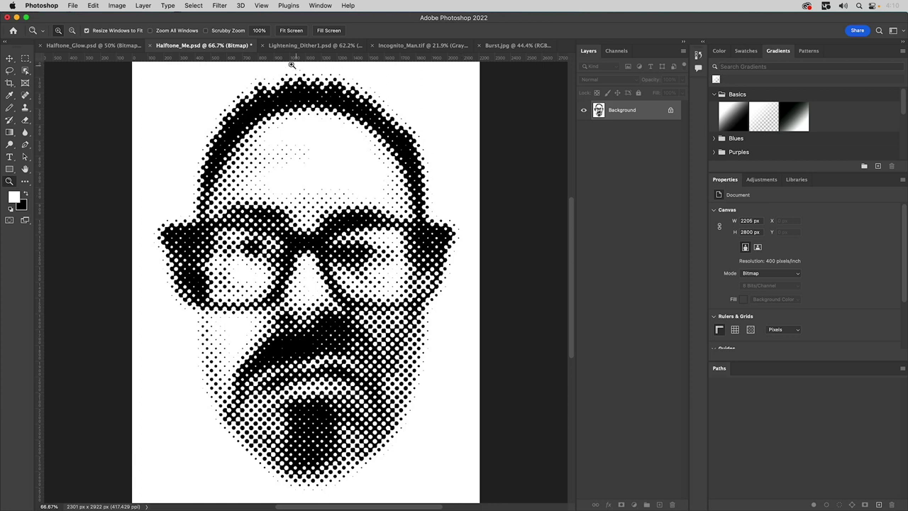
Undo and redo to compare the halftone with the original, then move to Lightening_Dither1.psd
{"action": "key", "text": "ctrl+z"}
{"action": "key", "text": "ctrl+shift+z"}
{"action": "key", "text": "ctrl+z"}
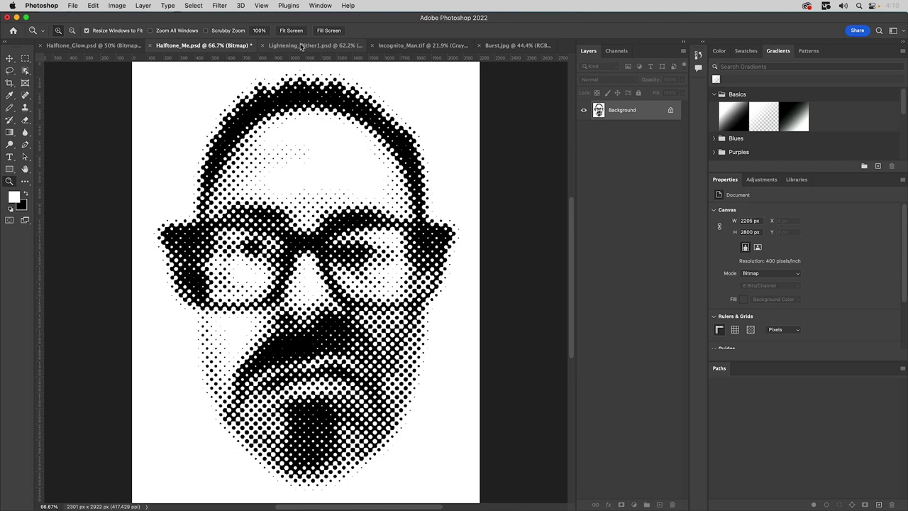
{"action": "key", "text": "ctrl+shift+z"}
{"action": "key", "text": "ctrl+z"}
{"action": "left_click", "coordinate": [302, 46]}
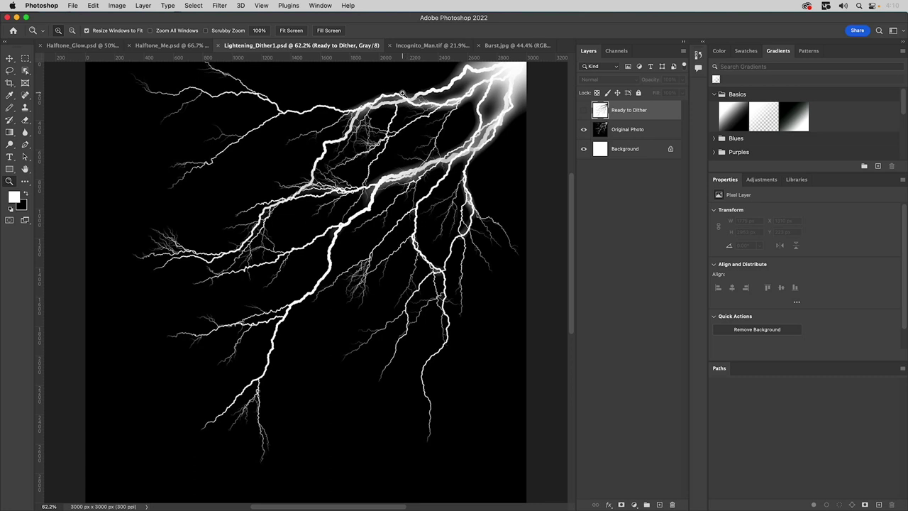
Turn on the Ready to Dither layer and turn off the Original Photo layer
{"action": "key", "text": "v"}
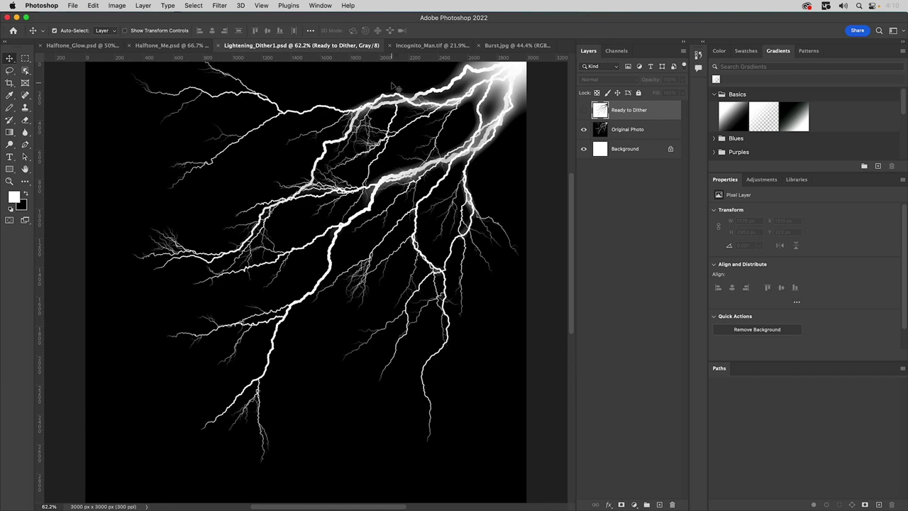
{"action": "left_click", "coordinate": [583, 112]}
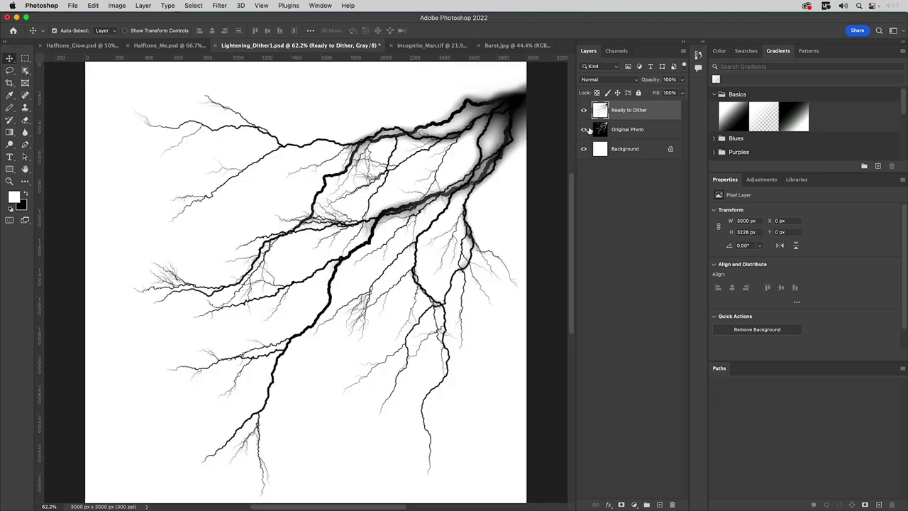
{"action": "left_click", "coordinate": [584, 129]}
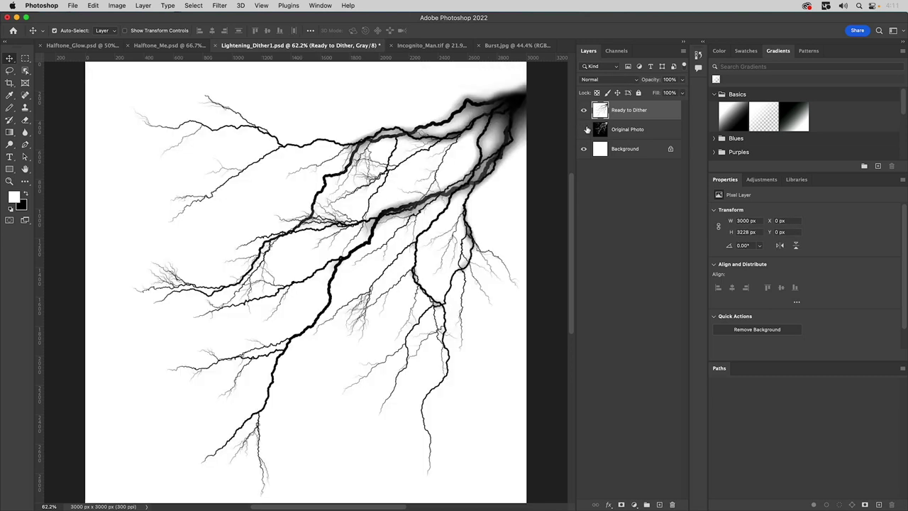
{"action": "left_click", "coordinate": [117, 5]}
Flatten the lightning and convert it to a Diffusion Dither bitmap at 100 pixels/inch
{"action": "mouse_move", "coordinate": [115, 21]}
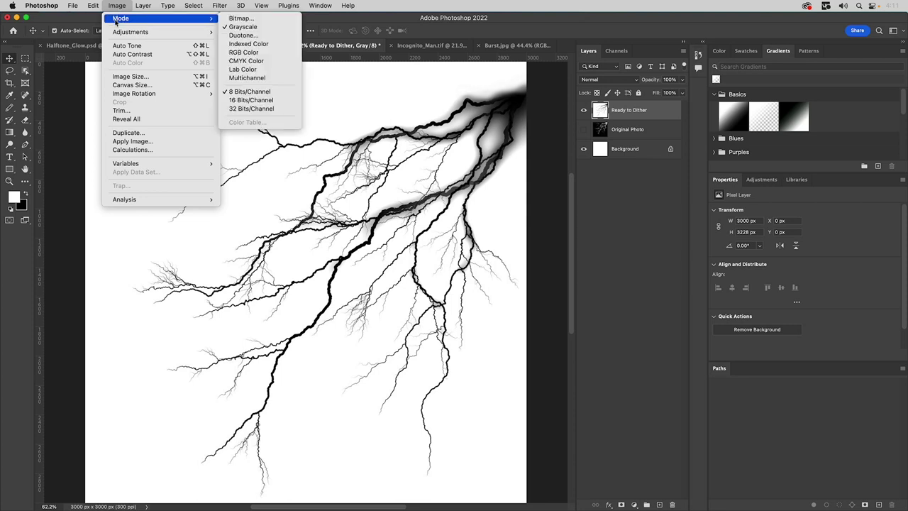
{"action": "left_click", "coordinate": [242, 19]}
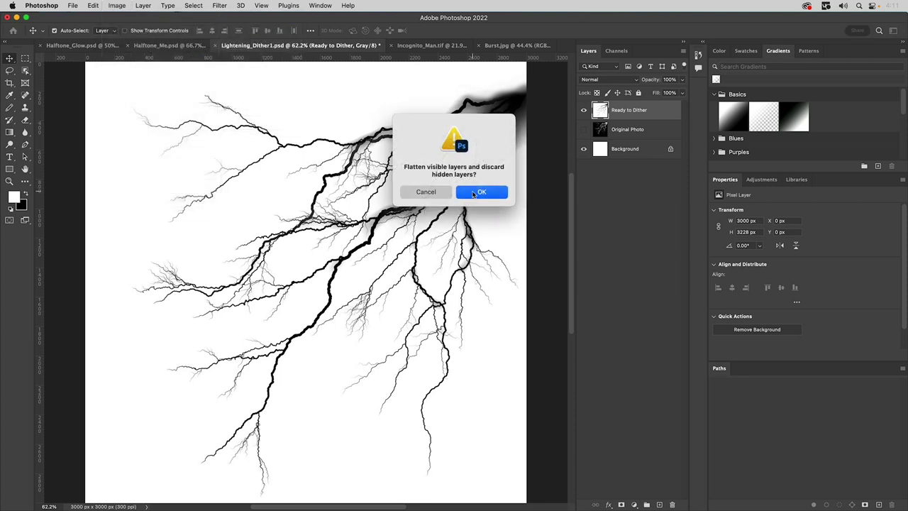
{"action": "left_click", "coordinate": [473, 192]}
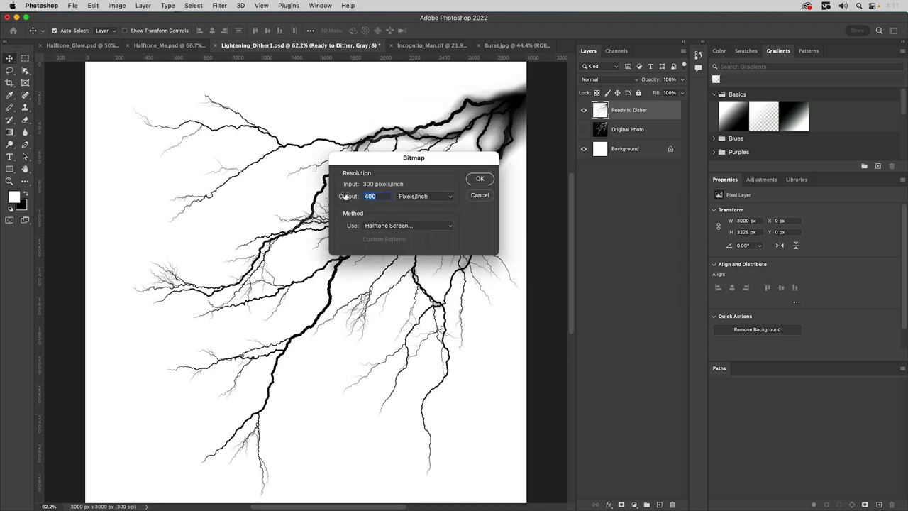
{"action": "type", "text": "3"}
{"action": "left_click", "coordinate": [390, 226]}
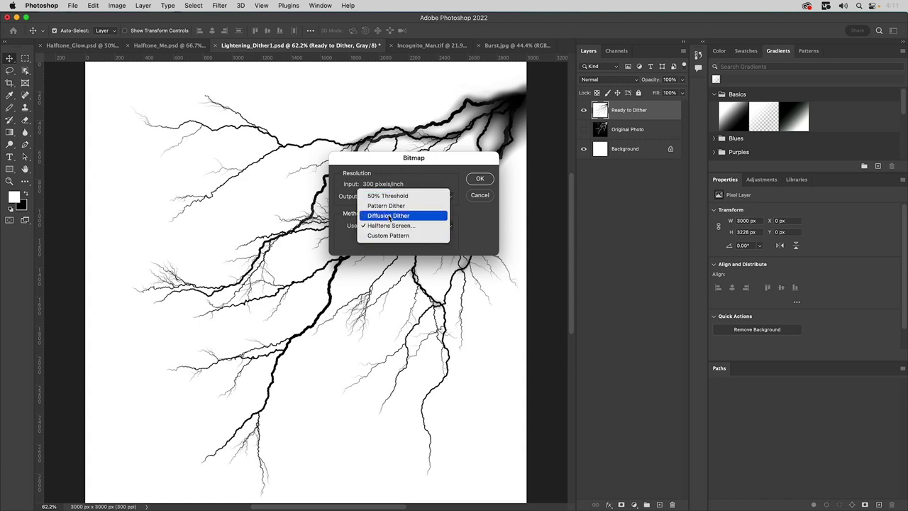
{"action": "left_click", "coordinate": [389, 216]}
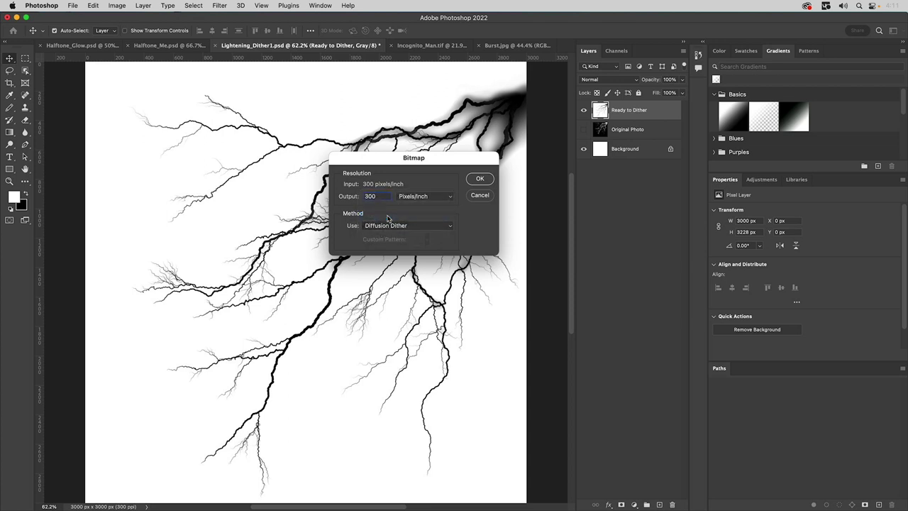
{"action": "left_click_drag", "start_coordinate": [380, 196], "coordinate": [358, 197]}
{"action": "type", "text": "100"}
{"action": "left_click", "coordinate": [479, 178]}
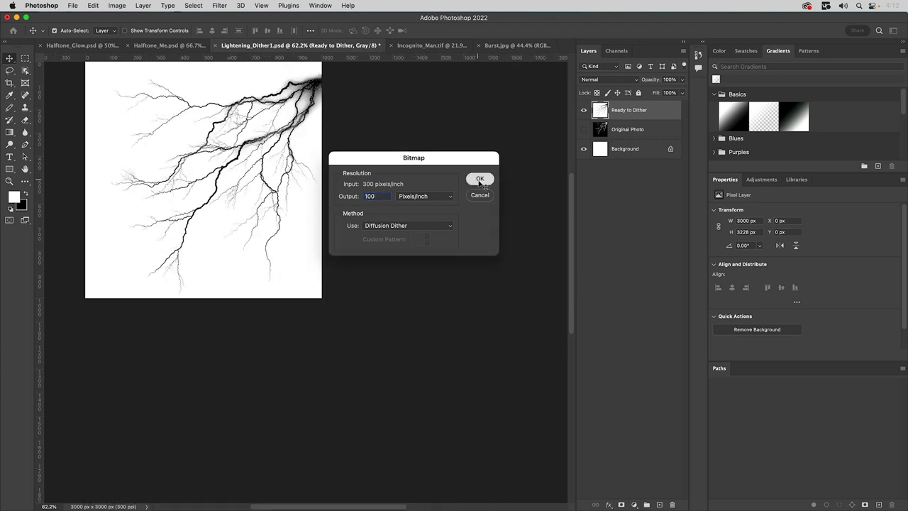
Zoom in on the lightning to inspect the dither dots, then zoom back out
{"action": "key", "text": "z"}
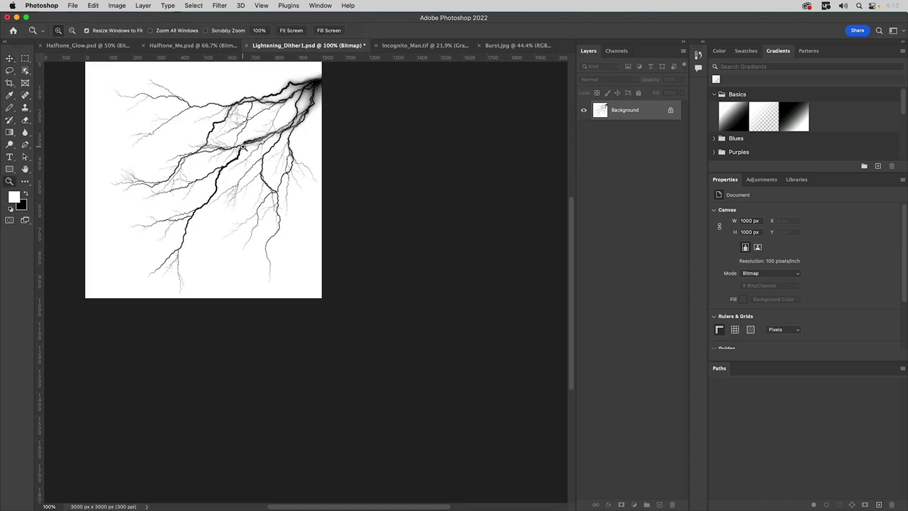
{"action": "left_click", "coordinate": [243, 150]}
{"action": "left_click", "coordinate": [243, 150]}
{"action": "left_click_drag", "start_coordinate": [246, 153], "coordinate": [325, 281]}
{"action": "left_click", "coordinate": [298, 176]}
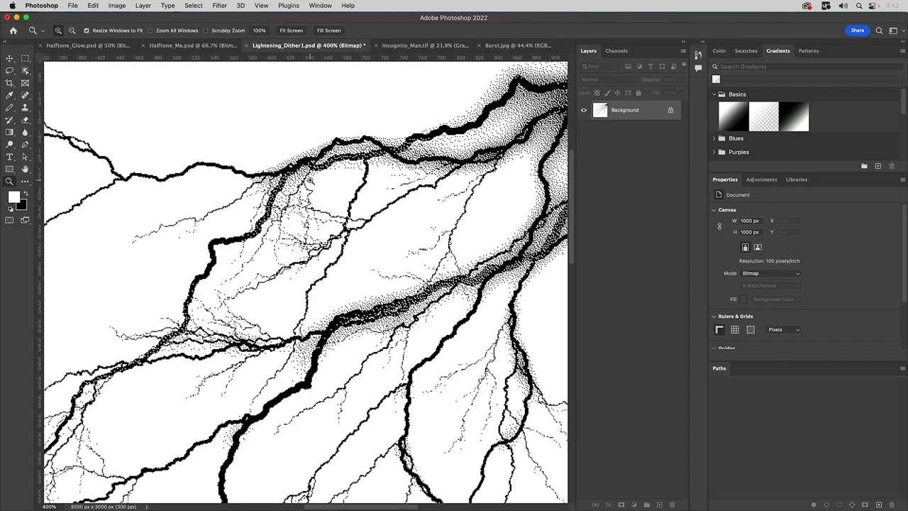
{"action": "left_click", "coordinate": [311, 181]}
{"action": "left_click_drag", "start_coordinate": [372, 180], "coordinate": [497, 268]}
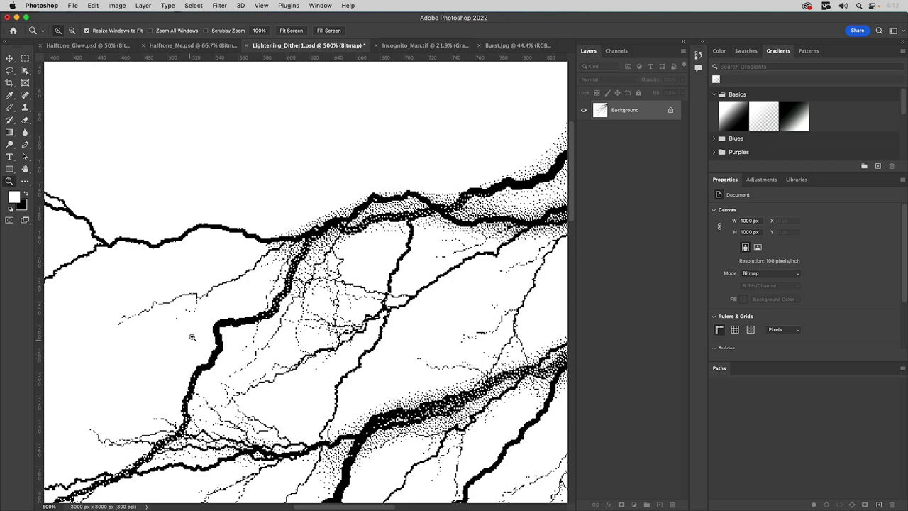
{"action": "key", "text": "alt"}
{"action": "left_click", "coordinate": [288, 251], "text": "alt"}
{"action": "left_click", "coordinate": [288, 252], "text": "alt"}
{"action": "left_click", "coordinate": [288, 252], "text": "alt"}
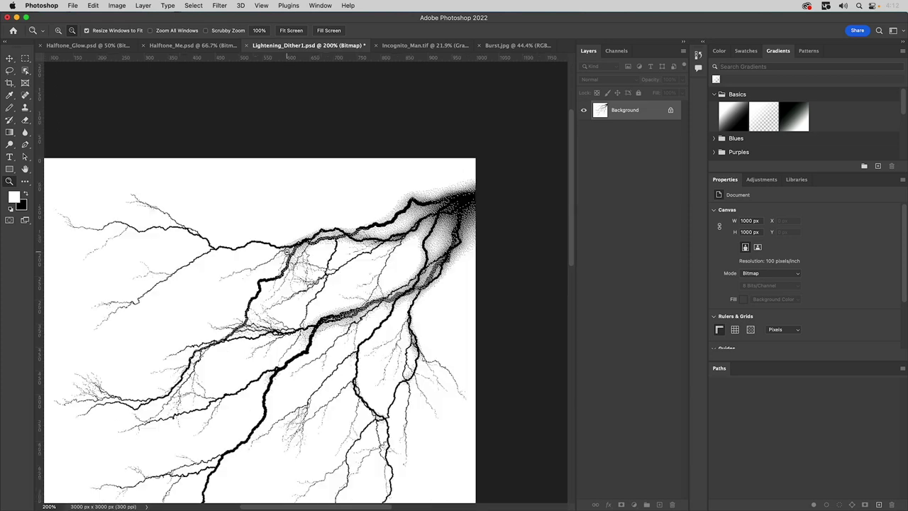
{"action": "left_click", "coordinate": [288, 253], "text": "alt"}
{"action": "scroll", "coordinate": [282, 276], "scroll_direction": "down", "scroll_amount": 3}
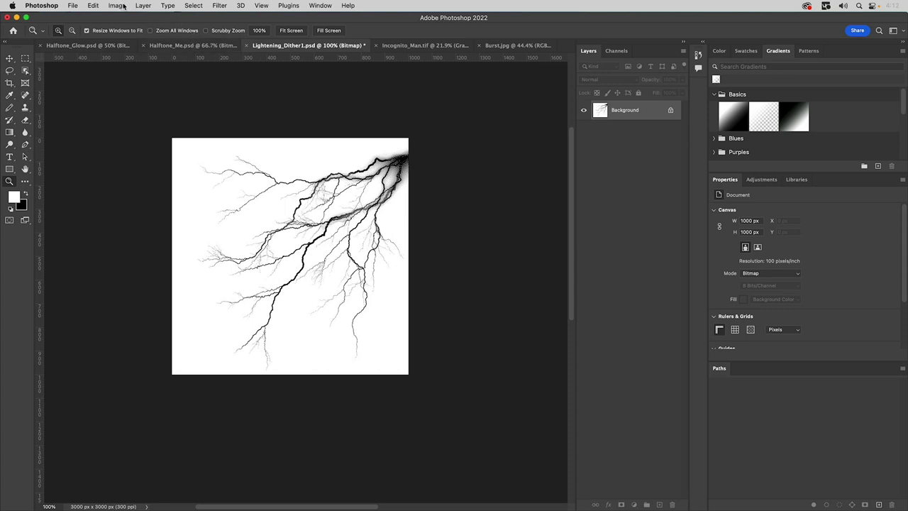
Check the Image Size without changes, then switch to Incognito_Man.tif
{"action": "left_click", "coordinate": [124, 6]}
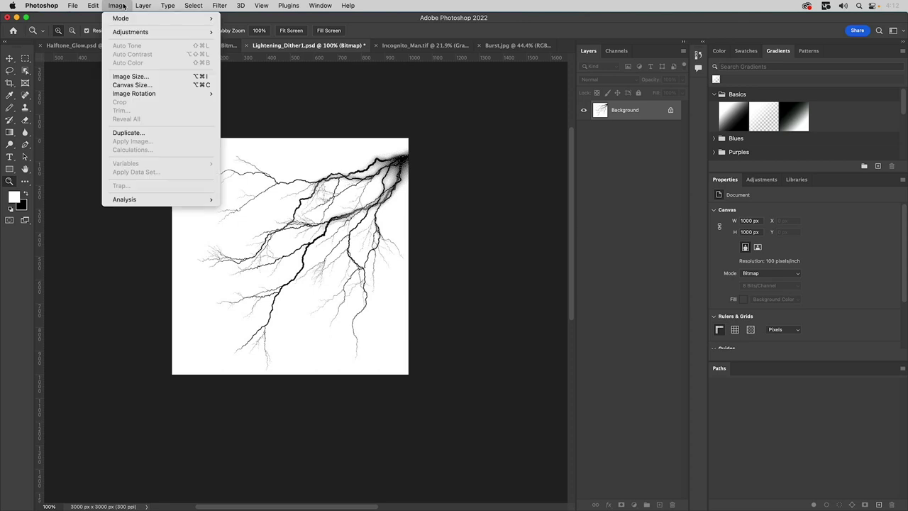
{"action": "left_click", "coordinate": [130, 77]}
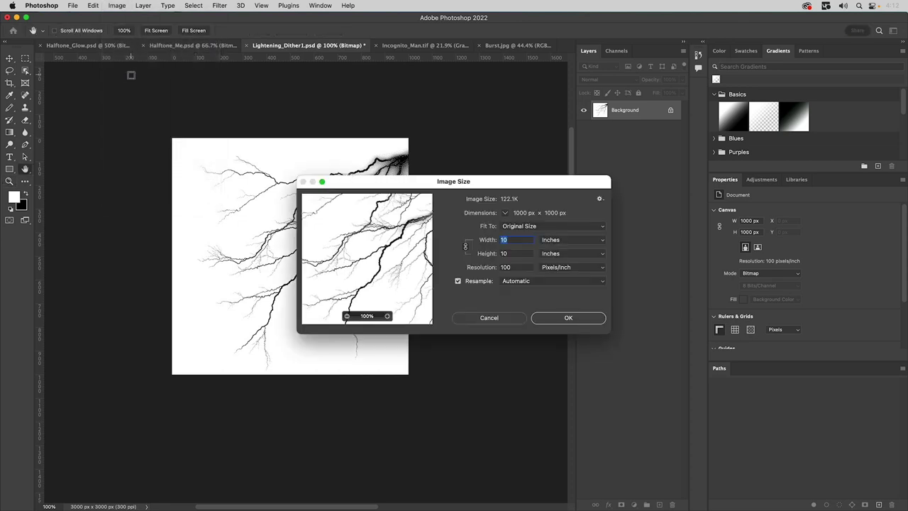
{"action": "left_click", "coordinate": [499, 319]}
{"action": "key", "text": "z"}
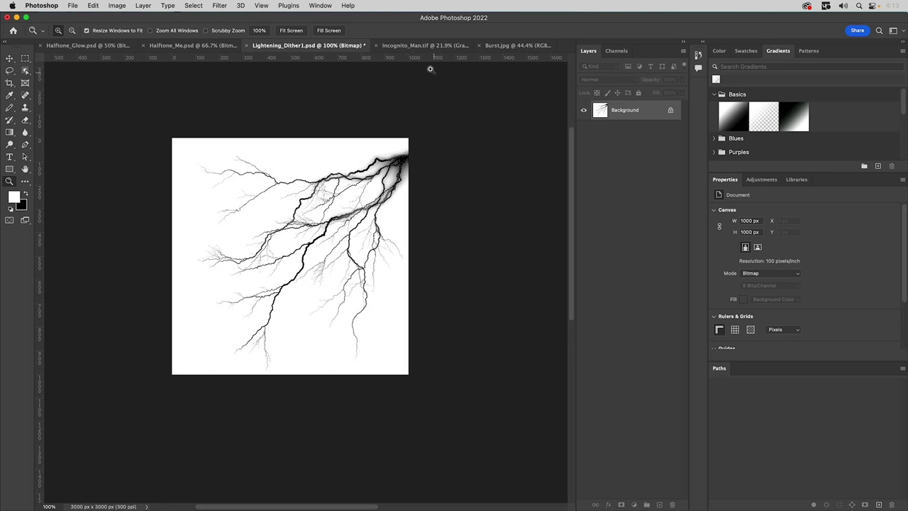
{"action": "left_click", "coordinate": [416, 47]}
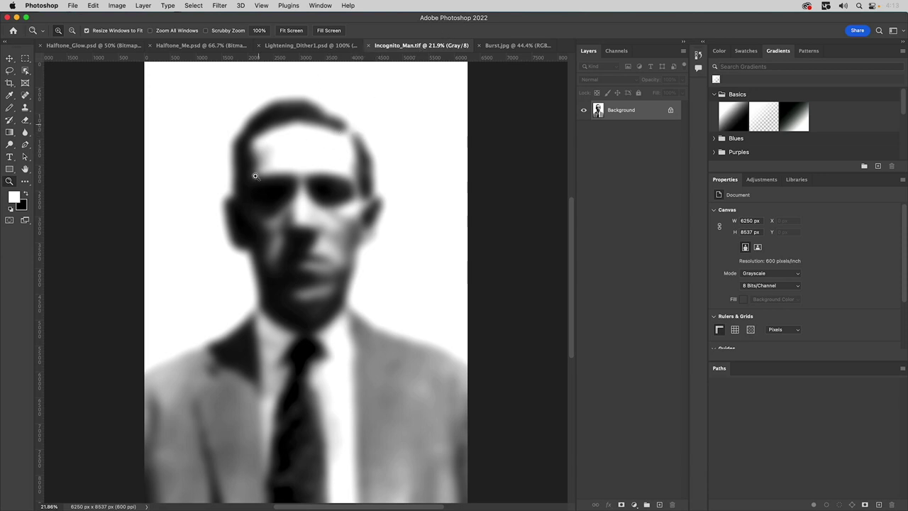
Convert Incognito_Man to Bitmap at 600 pixels/inch output using Halftone Screen
{"action": "left_click", "coordinate": [120, 5]}
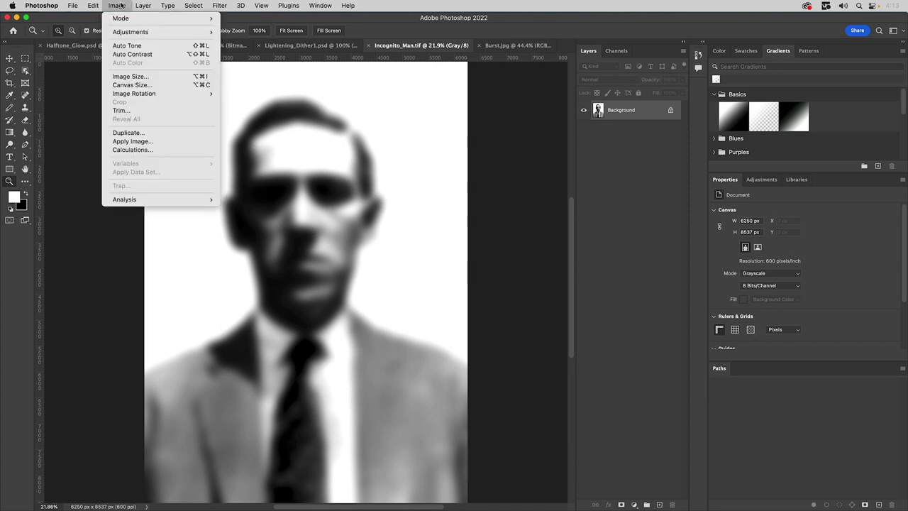
{"action": "mouse_move", "coordinate": [125, 20]}
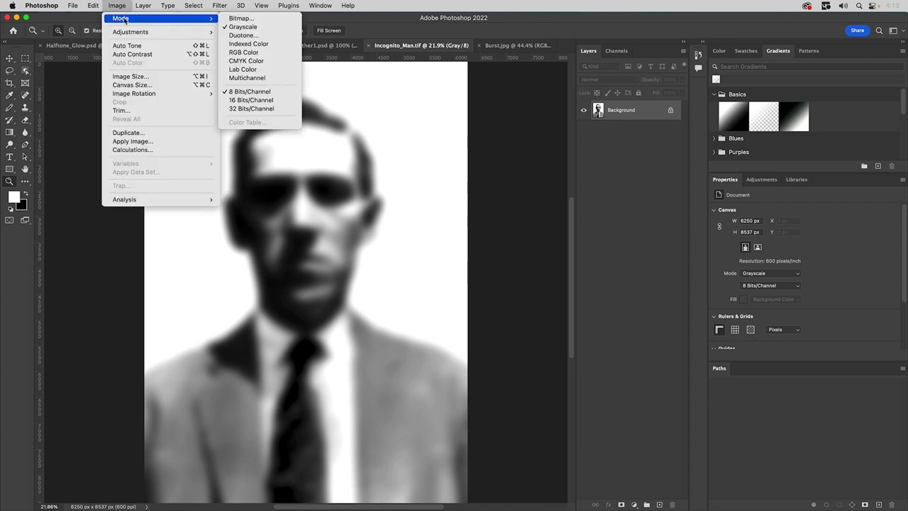
{"action": "left_click", "coordinate": [267, 19]}
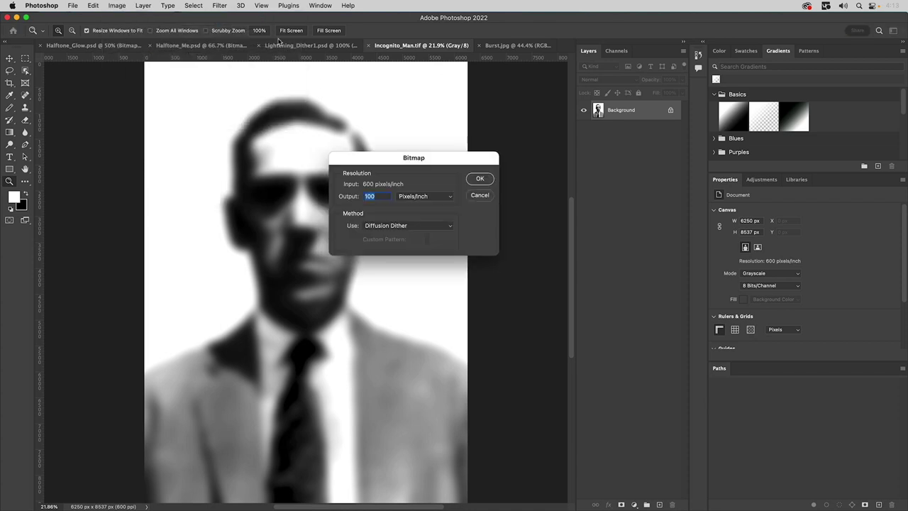
{"action": "left_click", "coordinate": [380, 195]}
{"action": "left_click_drag", "start_coordinate": [380, 196], "coordinate": [357, 186]}
{"action": "type", "text": "6"}
{"action": "left_click", "coordinate": [401, 225]}
{"action": "left_click", "coordinate": [399, 236]}
{"action": "left_click", "coordinate": [480, 179]}
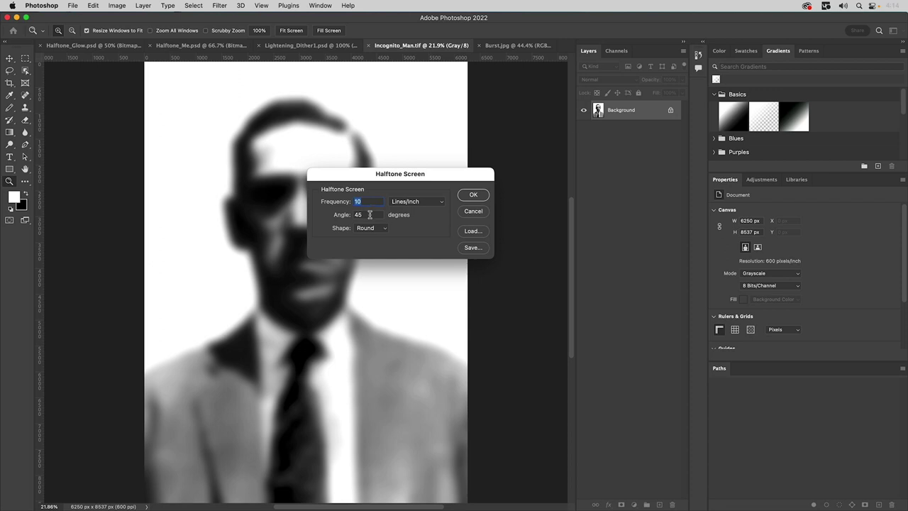
Set the halftone screen to 10 lines/inch, -45° angle and Line shape, and apply it
{"action": "key", "text": "Tab"}
{"action": "type", "text": "-45"}
{"action": "left_click", "coordinate": [374, 229]}
{"action": "left_click", "coordinate": [471, 195]}
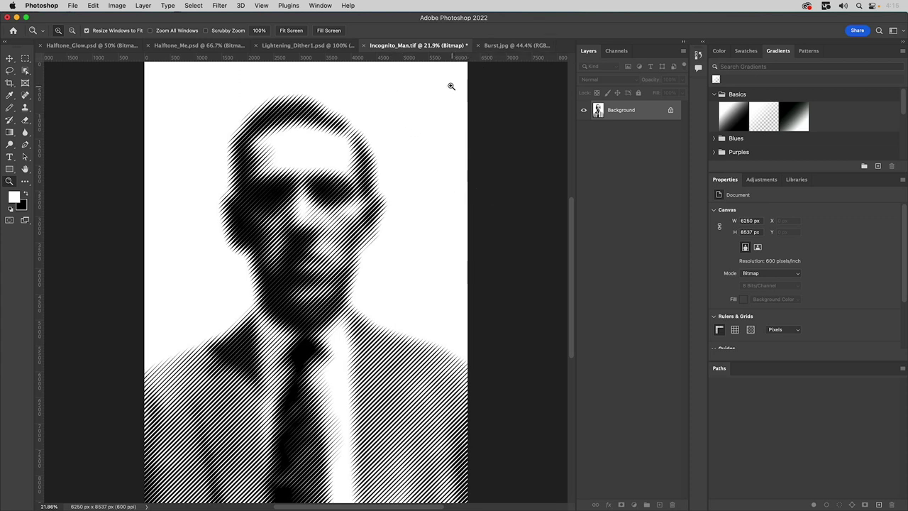
Switch to the Burst.jpg document
{"action": "left_click", "coordinate": [502, 46]}
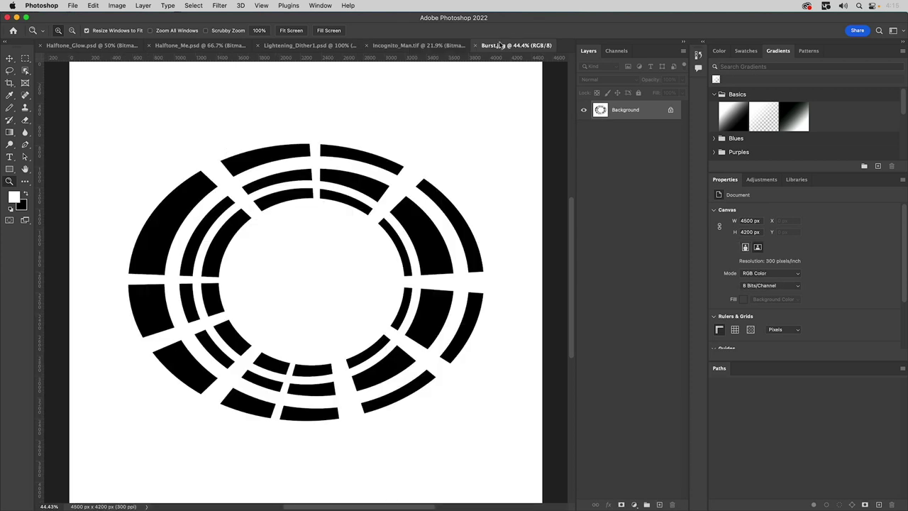
Apply a Gaussian Blur with a 15-pixel radius to Burst.jpg
{"action": "left_click", "coordinate": [219, 5]}
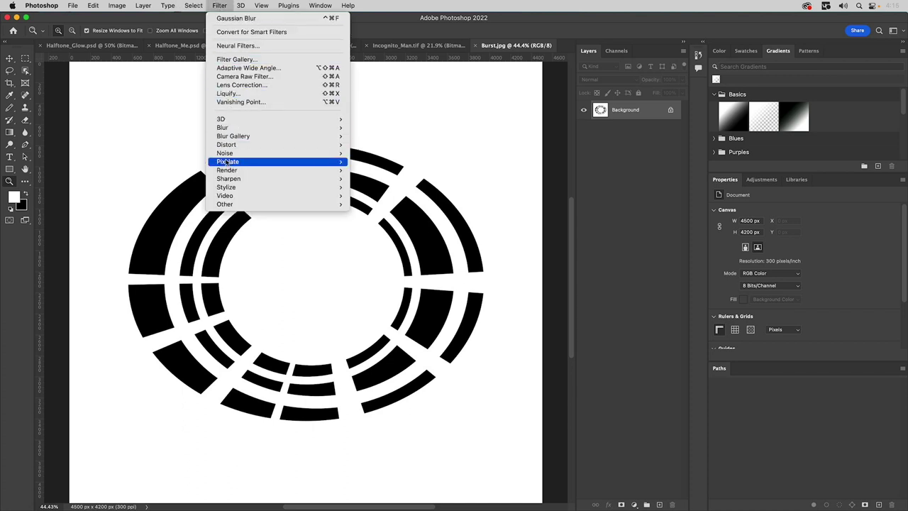
{"action": "mouse_move", "coordinate": [225, 127]}
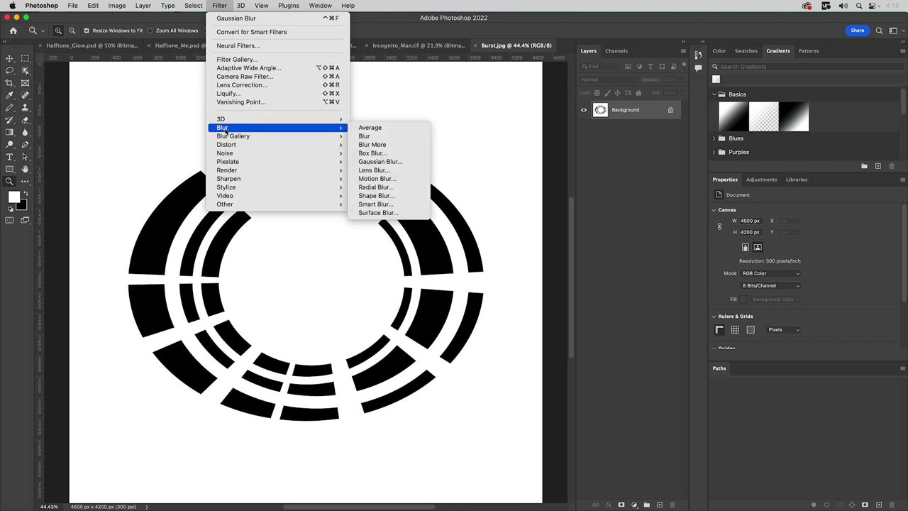
{"action": "left_click", "coordinate": [370, 163]}
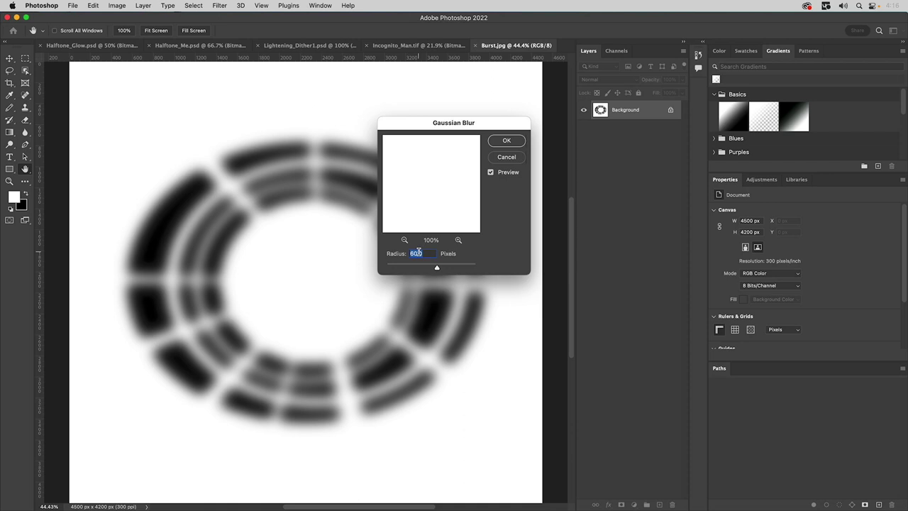
{"action": "type", "text": "15"}
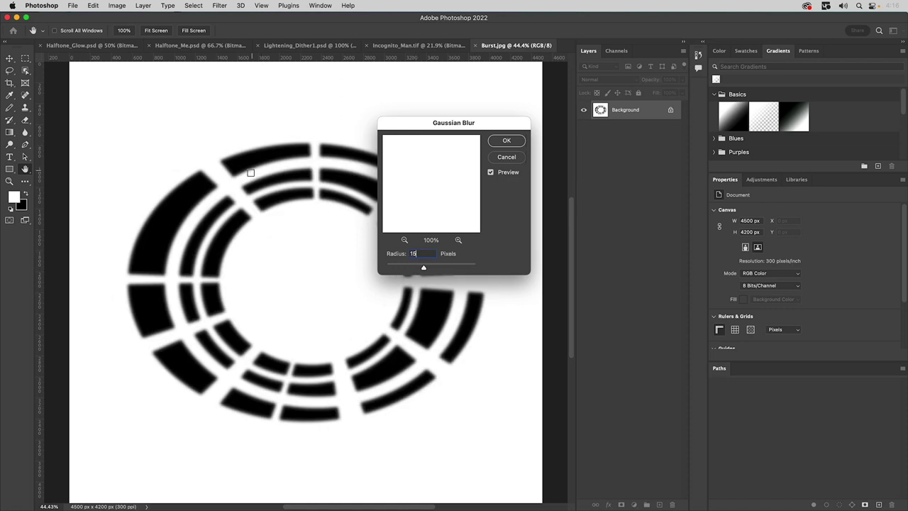
{"action": "left_click", "coordinate": [513, 142]}
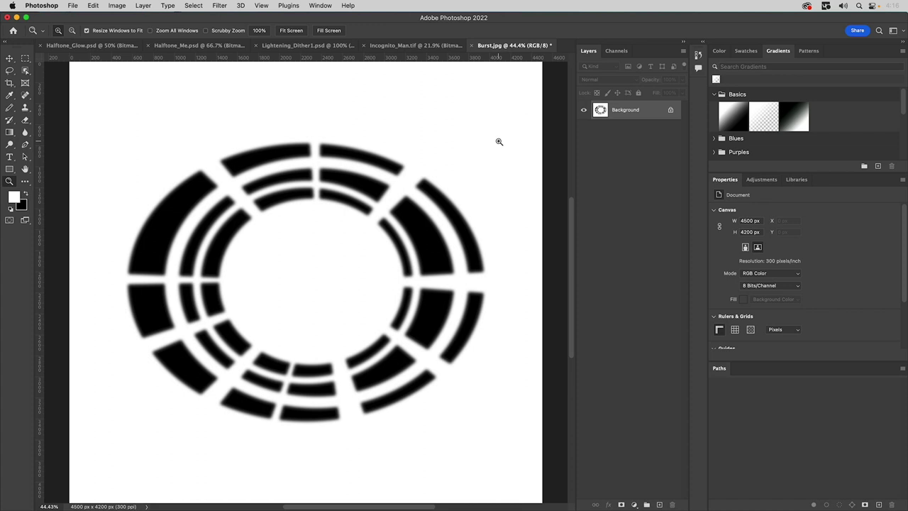
Open Filter > Blur to list the blur filters for Burst.jpg
{"action": "left_click", "coordinate": [220, 6]}
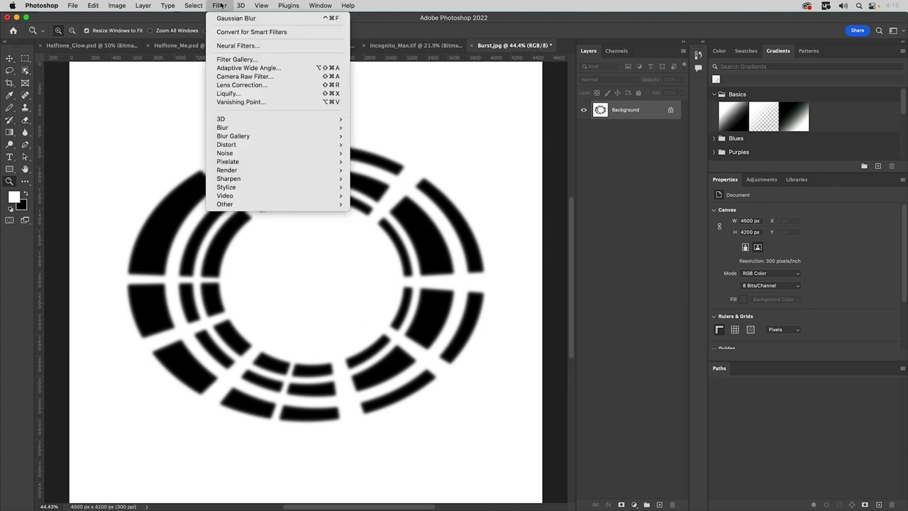
{"action": "mouse_move", "coordinate": [228, 128]}
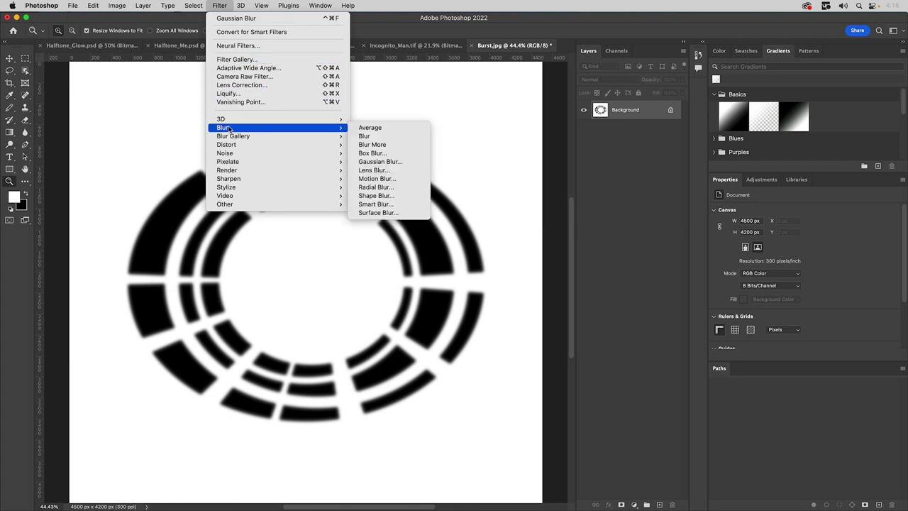
Set up a Radial Blur: Zoom method, Best quality, amount 55, centred on the burst
{"action": "left_click", "coordinate": [375, 187]}
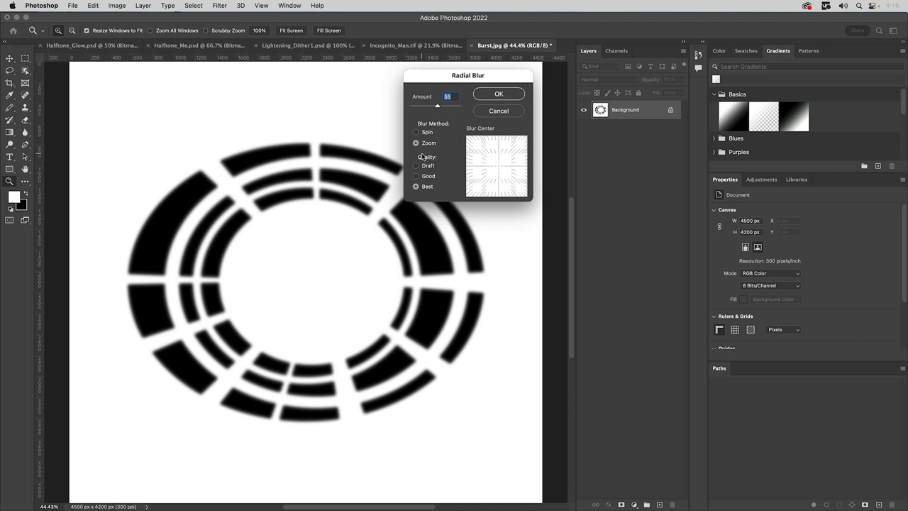
{"action": "left_click", "coordinate": [498, 167]}
{"action": "mouse_move", "coordinate": [498, 168]}
{"action": "left_mouse_down"}
{"action": "mouse_move", "coordinate": [489, 156]}
{"action": "mouse_move", "coordinate": [499, 168]}
{"action": "left_mouse_up"}
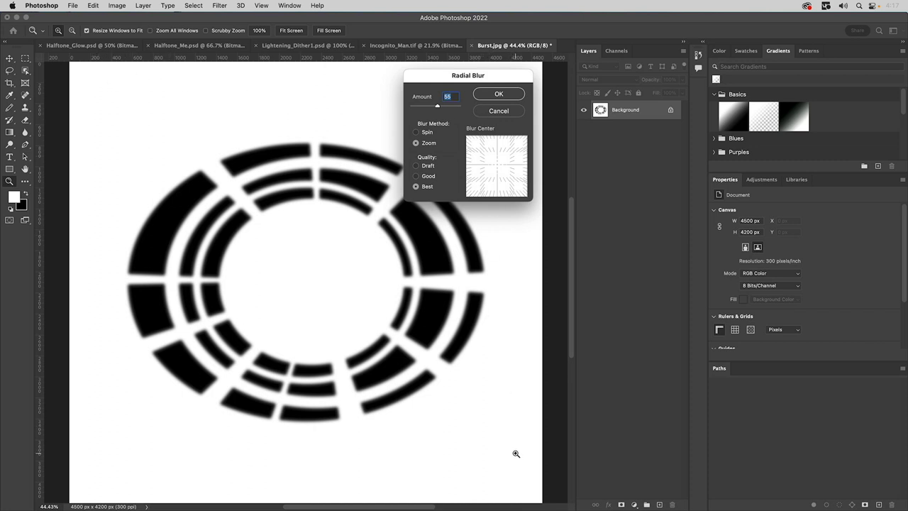
{"action": "left_click", "coordinate": [498, 168]}
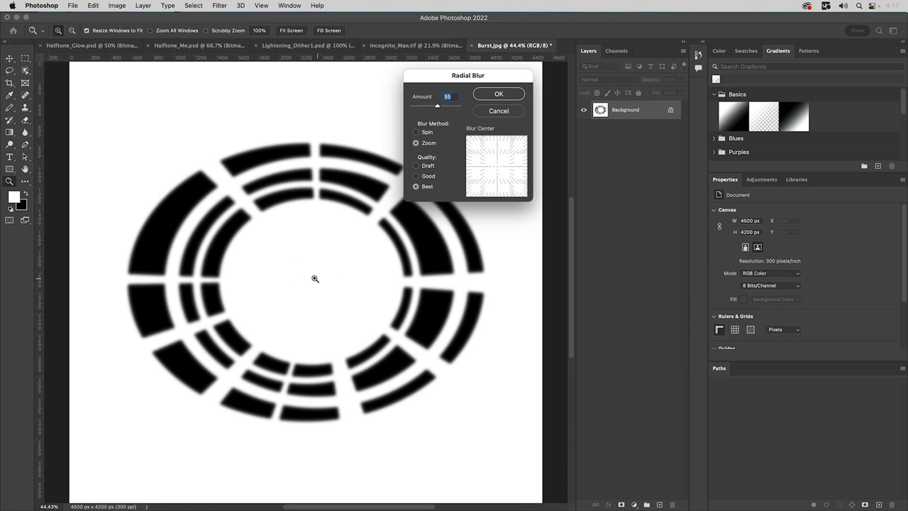
{"action": "left_click", "coordinate": [499, 169]}
{"action": "left_click_drag", "start_coordinate": [498, 169], "coordinate": [501, 170]}
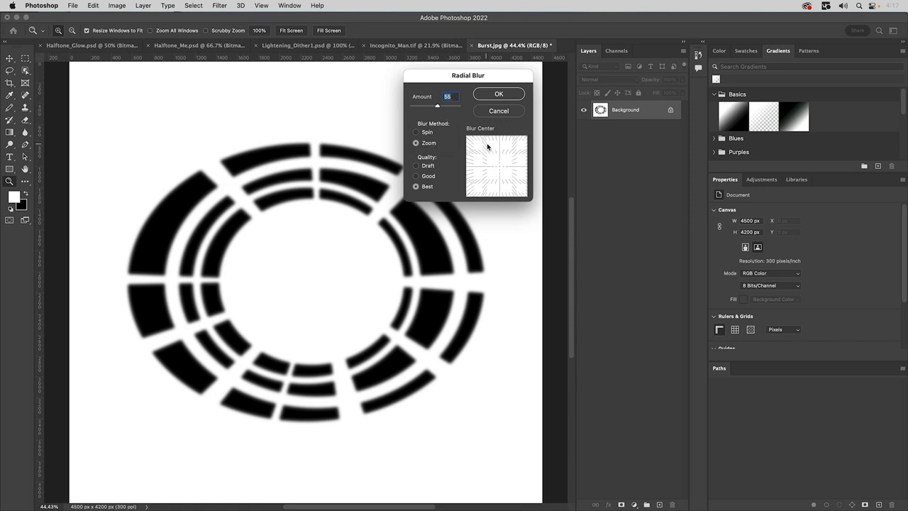
{"action": "mouse_move", "coordinate": [439, 108]}
{"action": "left_mouse_down"}
{"action": "mouse_move", "coordinate": [419, 108]}
{"action": "mouse_move", "coordinate": [491, 118]}
{"action": "mouse_move", "coordinate": [441, 112]}
{"action": "left_mouse_up"}
Confirm the Radial Blur so the ring streaks into soft grey rays
{"action": "left_click", "coordinate": [513, 95]}
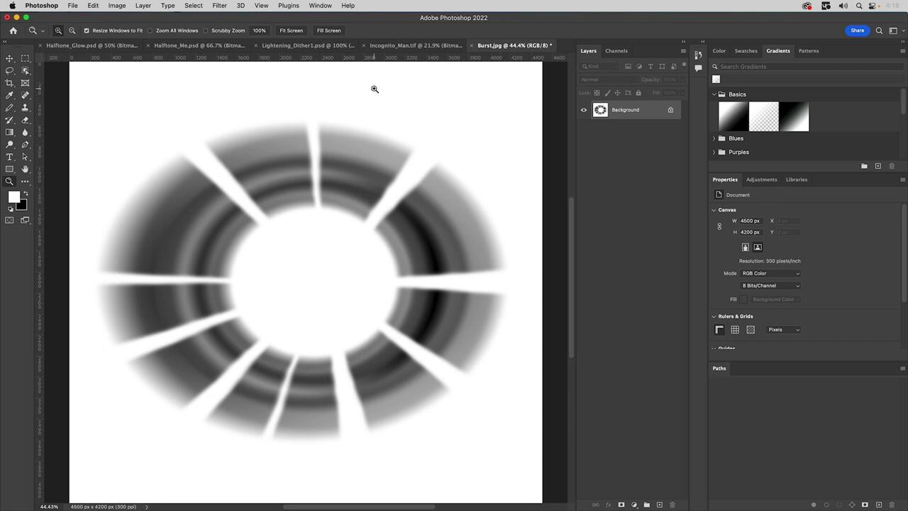
{"action": "left_click", "coordinate": [220, 5]}
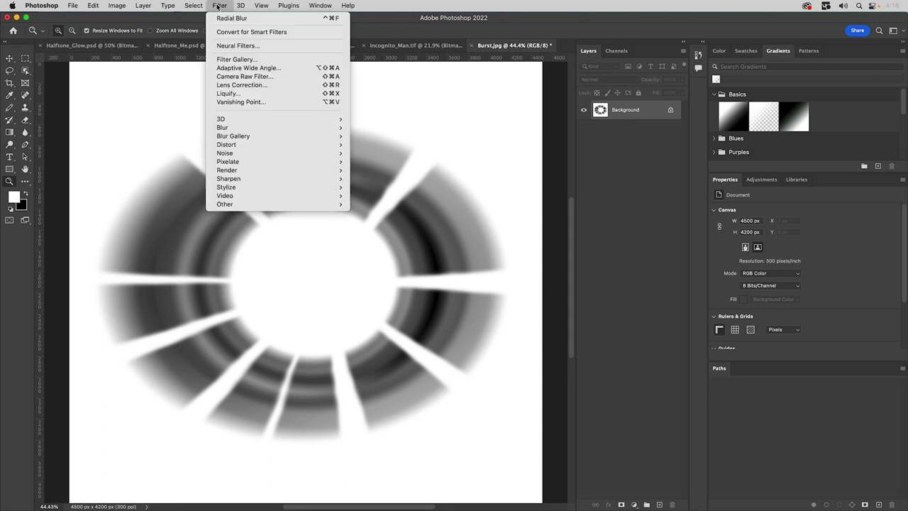
Convert the burst to Grayscale, then try a 300 ppi Round-dot Bitmap halftone and undo it
{"action": "mouse_move", "coordinate": [117, 5]}
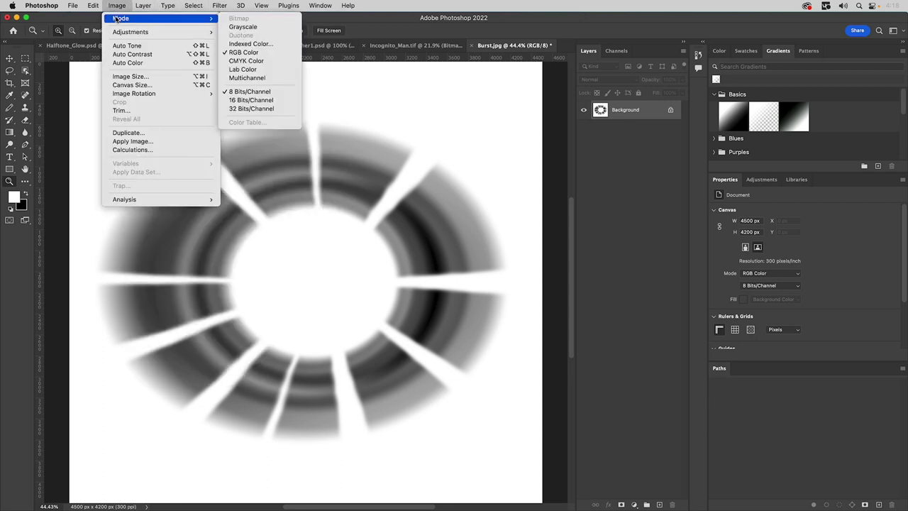
{"action": "left_click", "coordinate": [255, 27]}
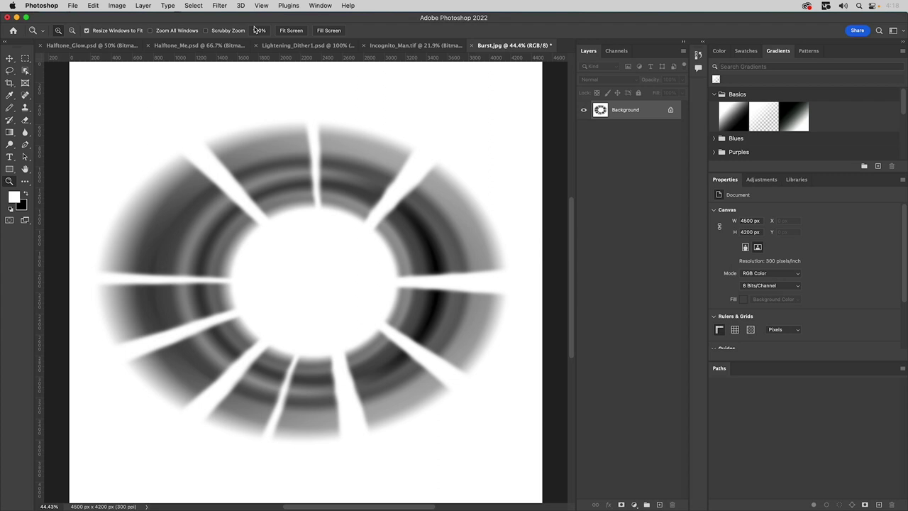
{"action": "left_click", "coordinate": [117, 6]}
{"action": "mouse_move", "coordinate": [127, 19]}
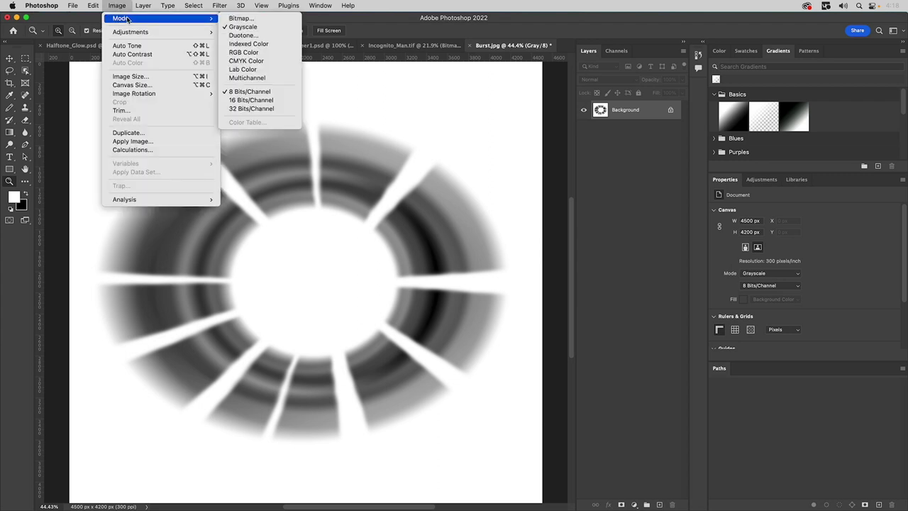
{"action": "left_click", "coordinate": [239, 18]}
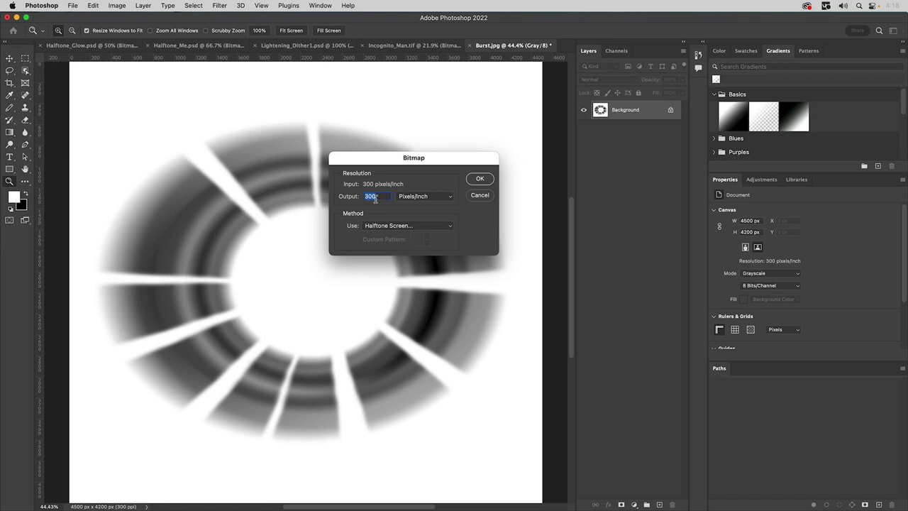
{"action": "left_click", "coordinate": [479, 180]}
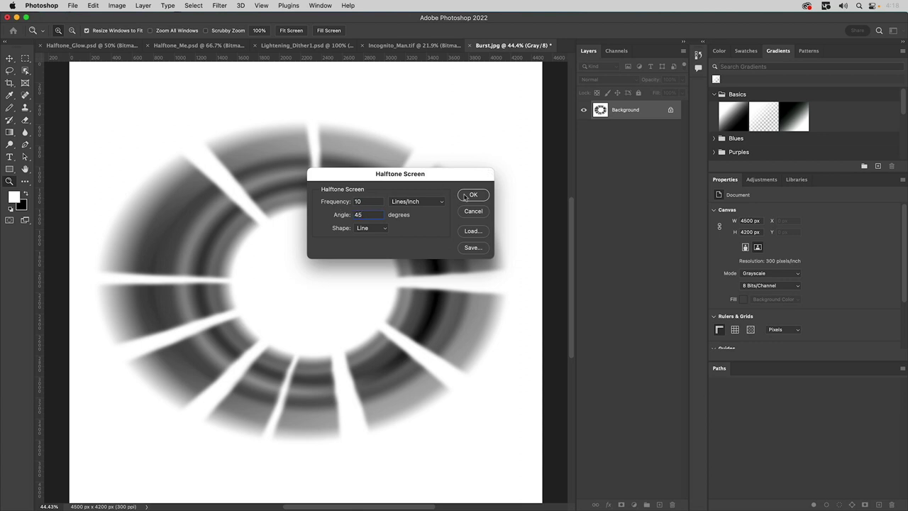
{"action": "left_click", "coordinate": [368, 229]}
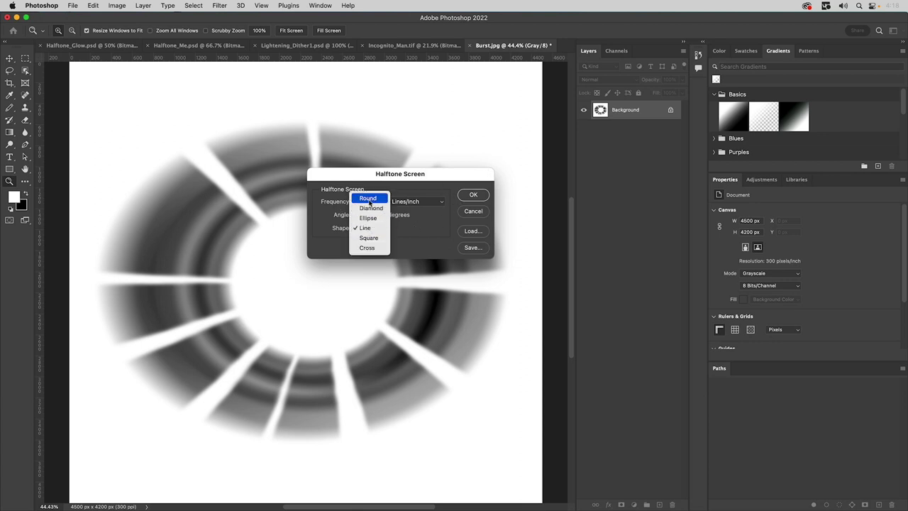
{"action": "left_click", "coordinate": [368, 197]}
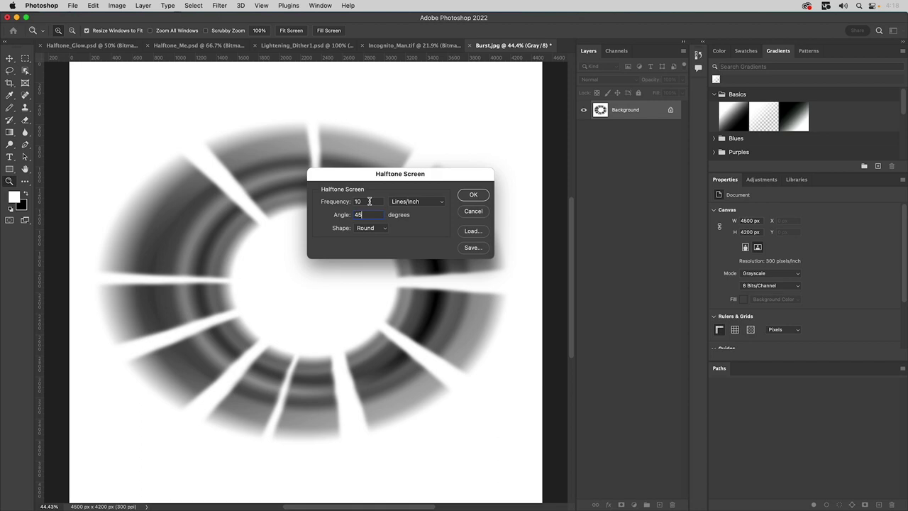
{"action": "double_click", "coordinate": [369, 201]}
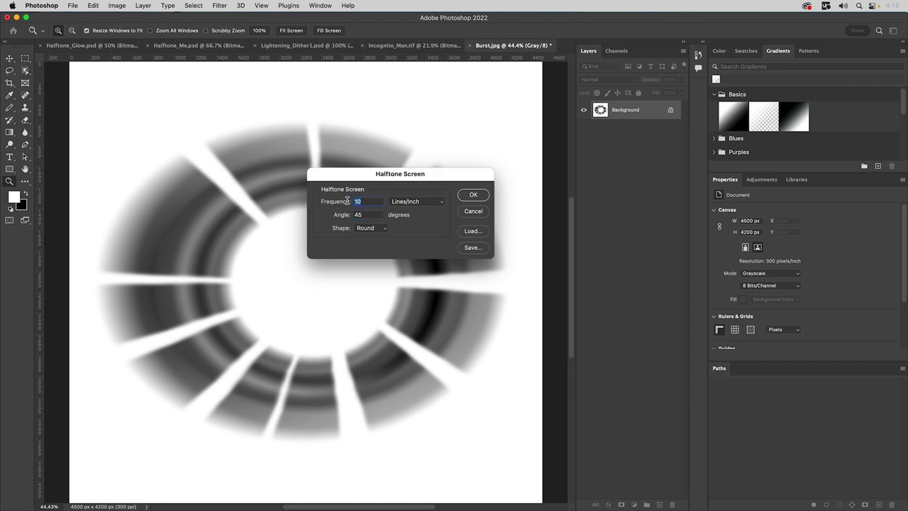
{"action": "left_click", "coordinate": [473, 198]}
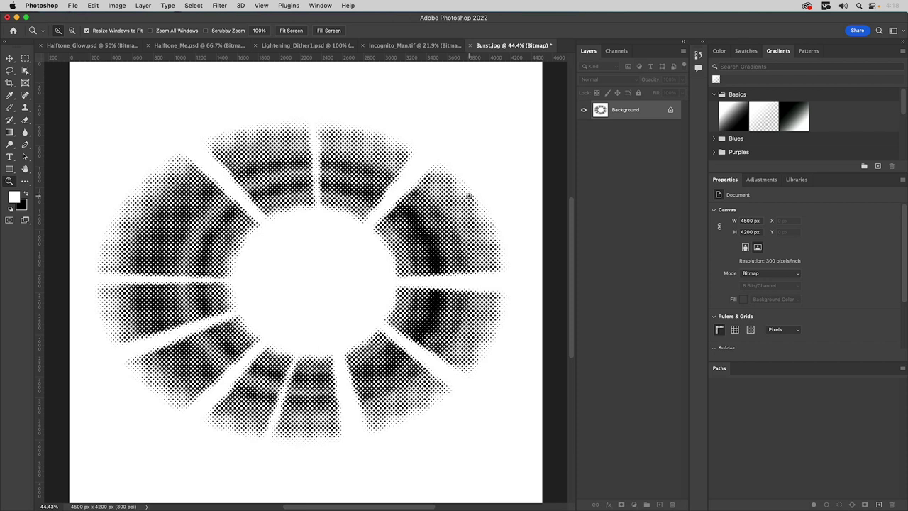
{"action": "key", "text": "super+z"}
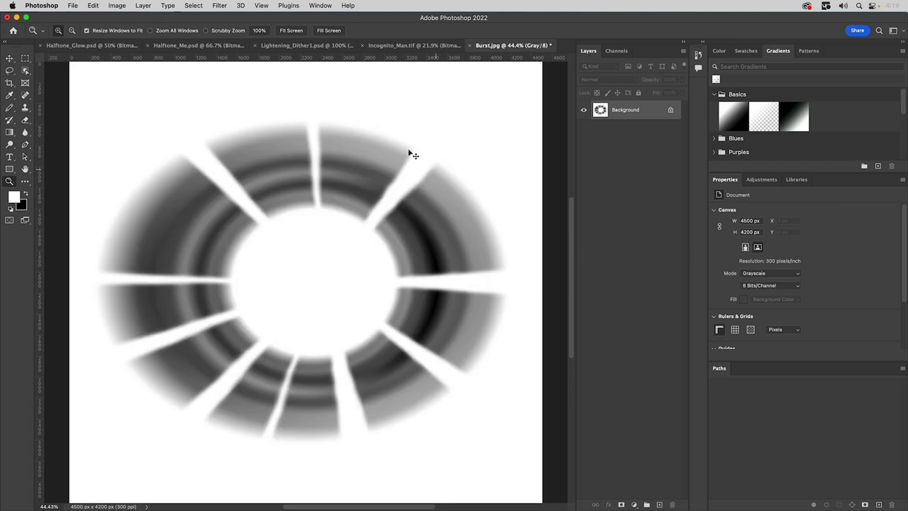
Convert to a 300 ppi Bitmap with a Round halftone screen at 8 lines/inch
{"action": "left_click", "coordinate": [126, 6]}
{"action": "mouse_move", "coordinate": [122, 18]}
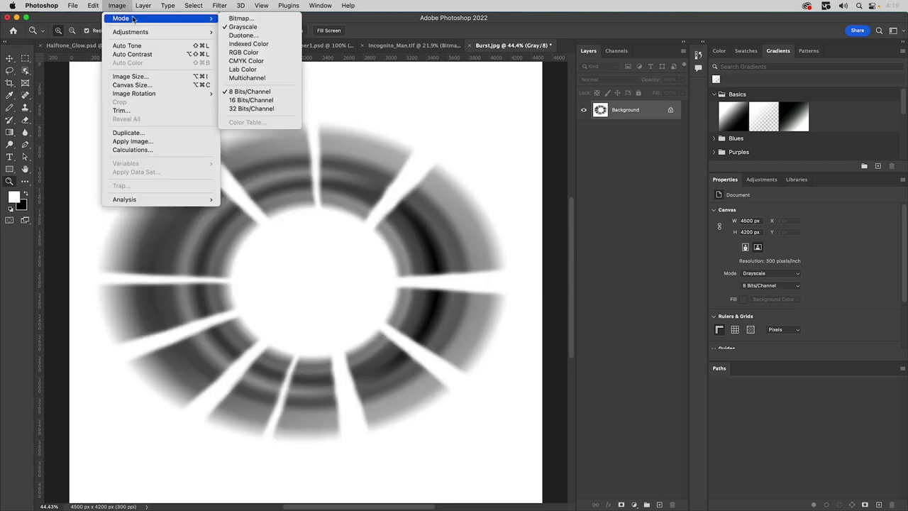
{"action": "left_click", "coordinate": [246, 19]}
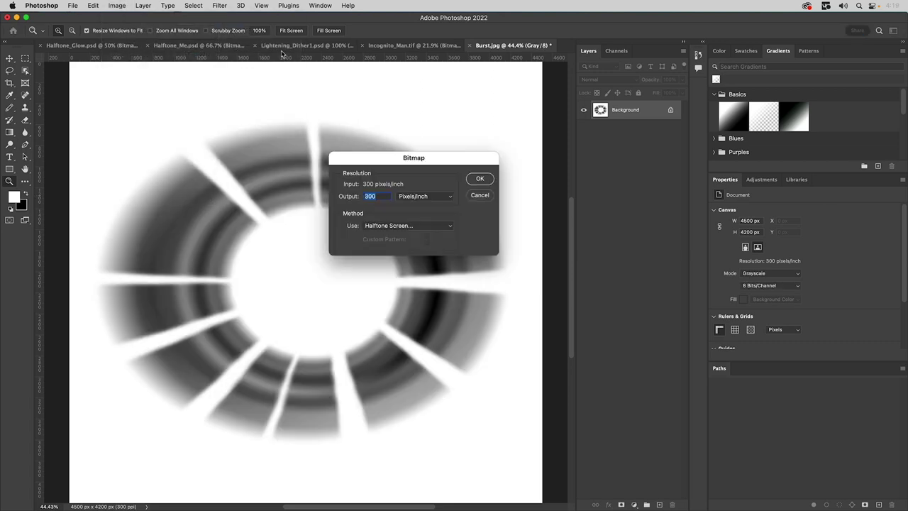
{"action": "left_click", "coordinate": [482, 179]}
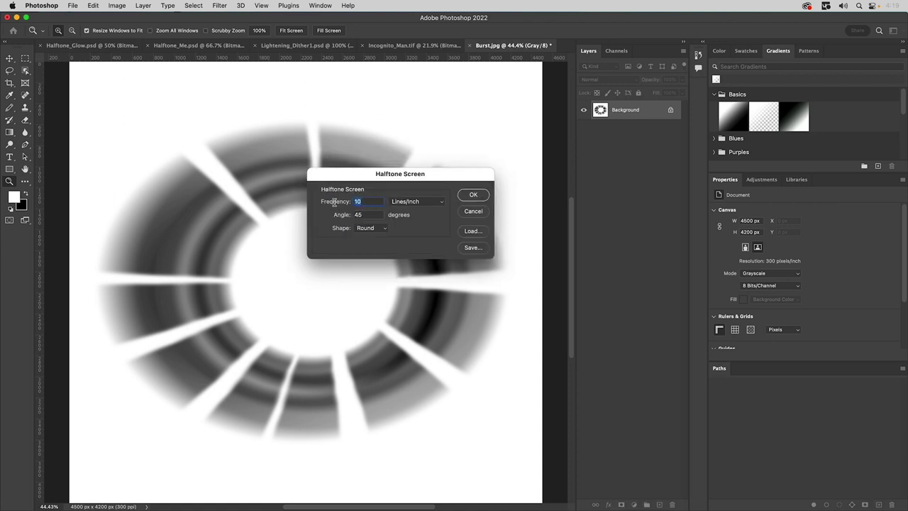
{"action": "type", "text": "8"}
{"action": "left_click", "coordinate": [473, 195]}
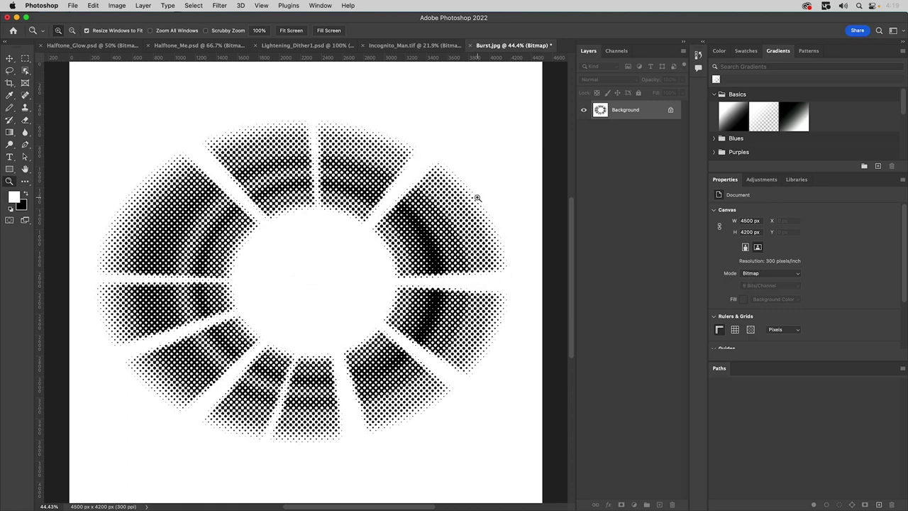
Choose the Move tool (V) and switch back to Illustrator
{"action": "key", "text": "v"}
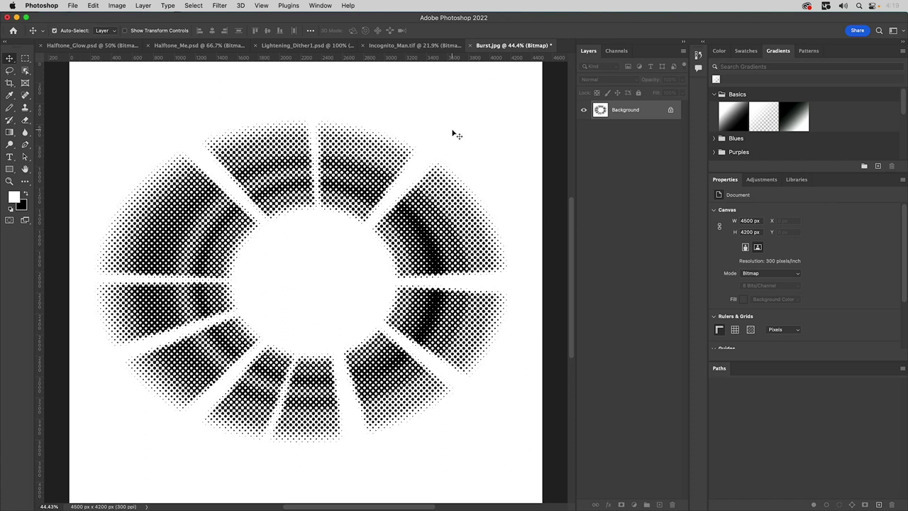
{"action": "key", "text": "super+Tab"}
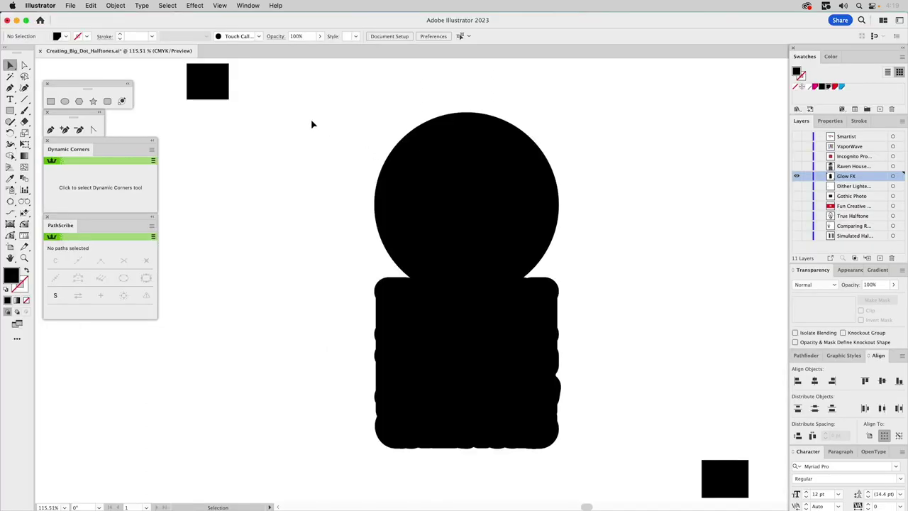
Delete the small square, the circle-and-block shape and the bottom-right square from Glow FX
{"action": "left_click", "coordinate": [208, 90]}
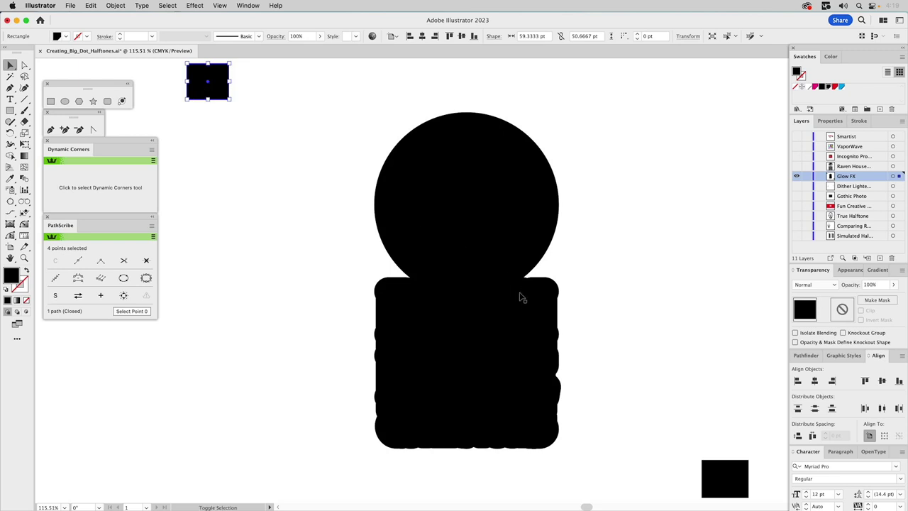
{"action": "left_click", "coordinate": [518, 304], "text": "shift"}
{"action": "left_click", "coordinate": [713, 474], "text": "shift"}
{"action": "key", "text": "Delete"}
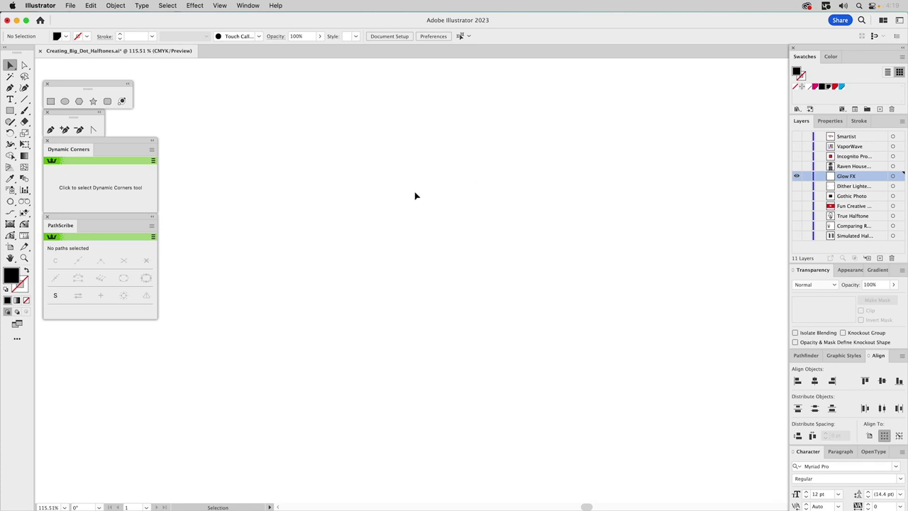
{"action": "left_click", "coordinate": [68, 5]}
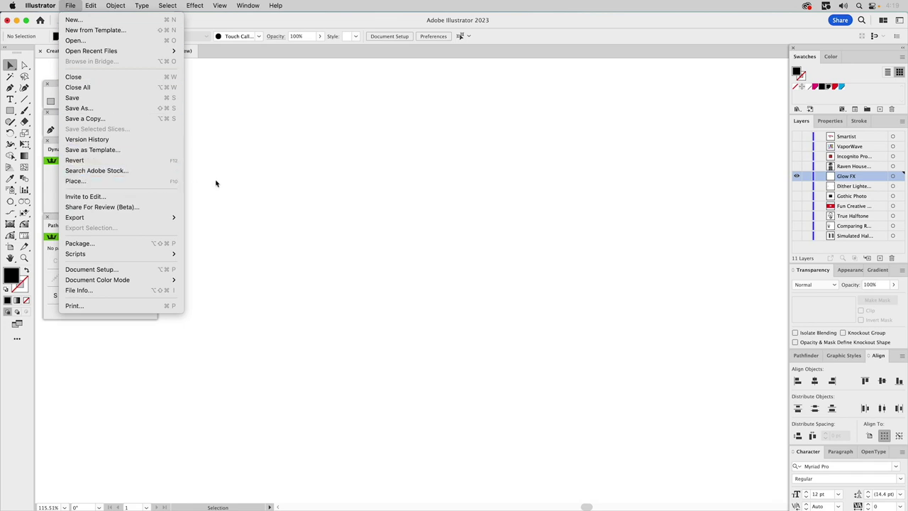
Place GLOW (18lpi).tif and align it horizontally and vertically to fill the artboard
{"action": "left_click", "coordinate": [457, 186]}
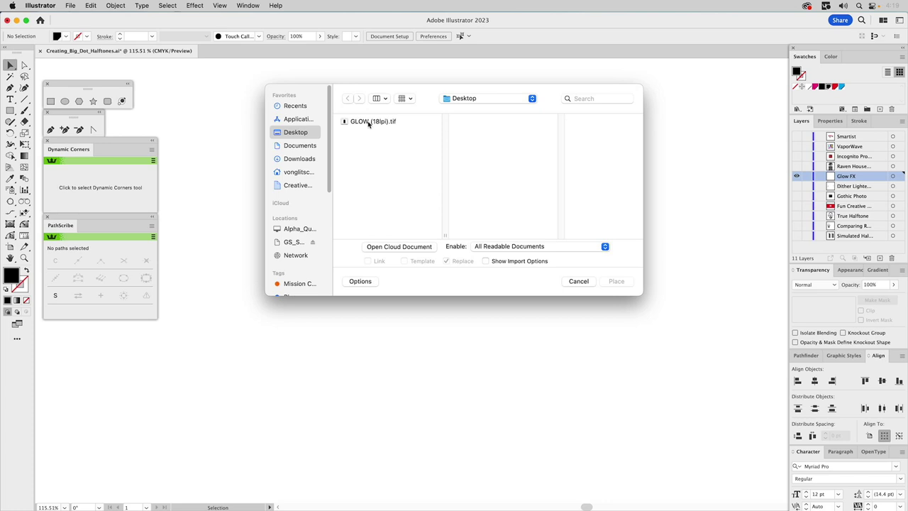
{"action": "left_click", "coordinate": [369, 123]}
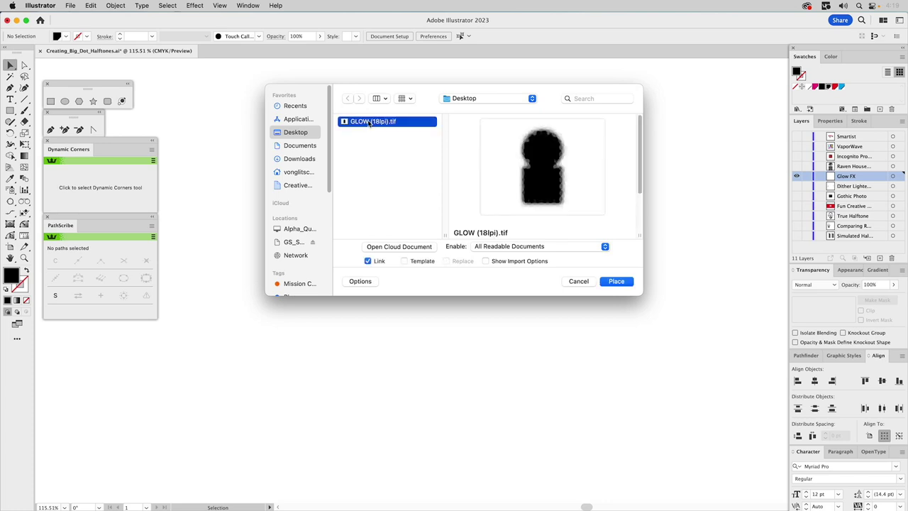
{"action": "left_click", "coordinate": [615, 282]}
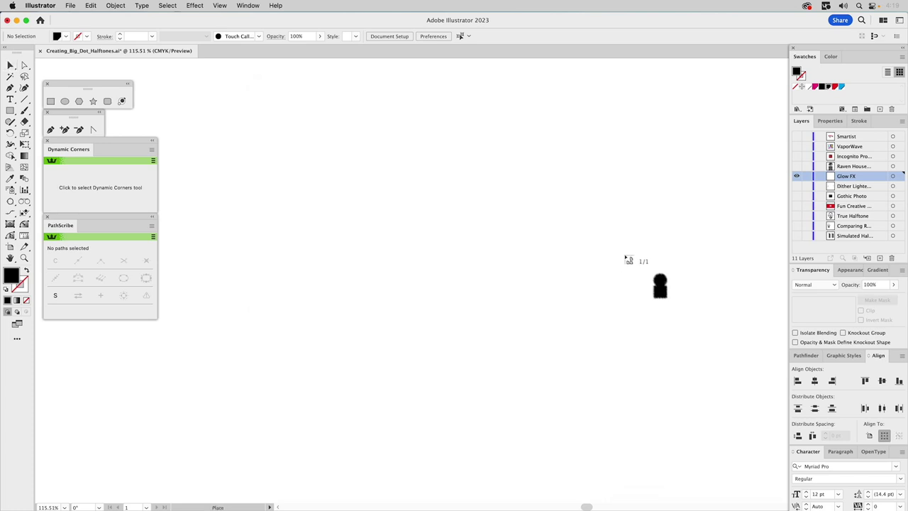
{"action": "left_click", "coordinate": [282, 183]}
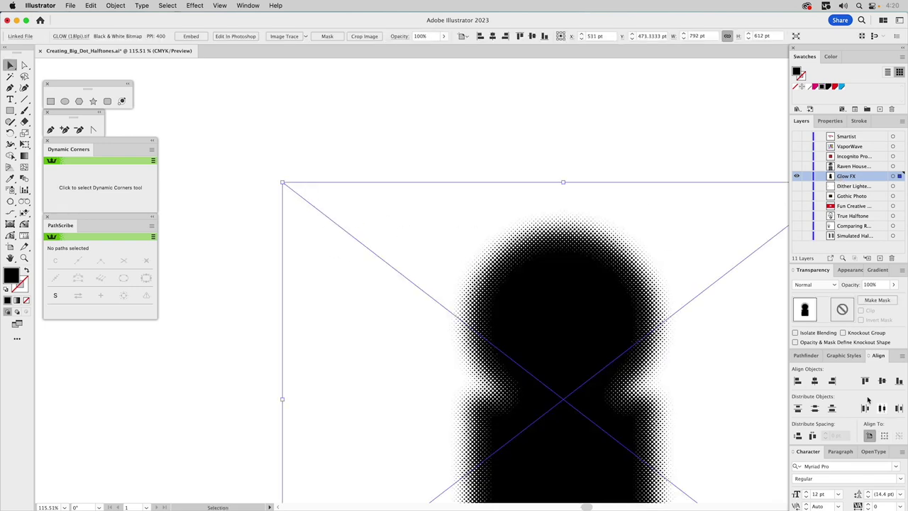
{"action": "left_click", "coordinate": [796, 381]}
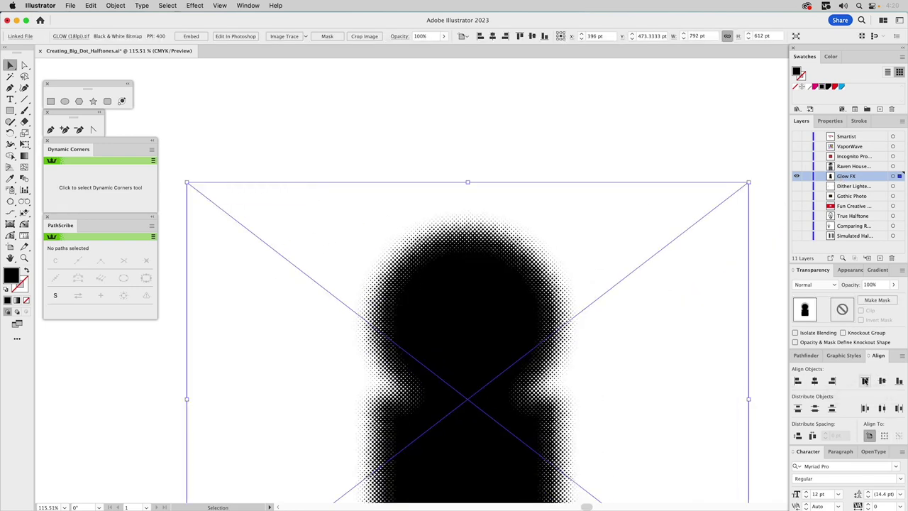
{"action": "left_click", "coordinate": [864, 380]}
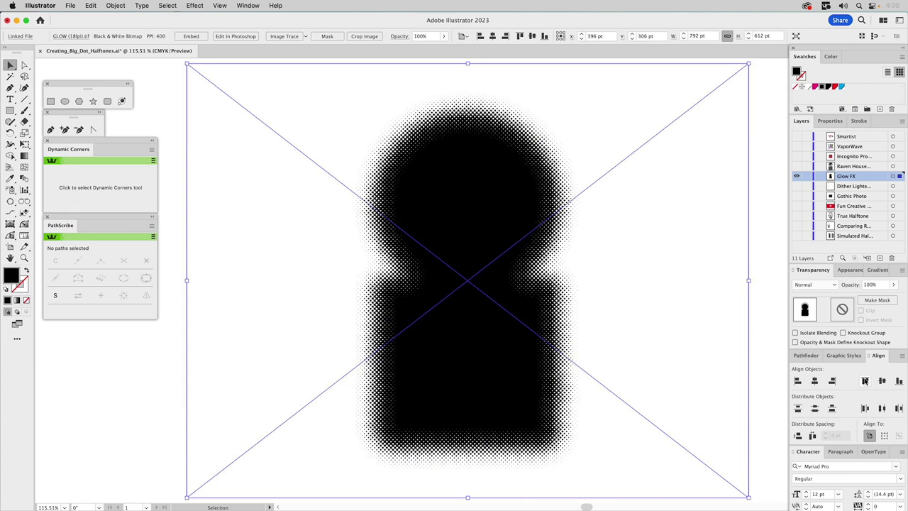
Colour the glow white, show the Gothic Photo and Raven House layers, and lock Glow FX
{"action": "left_click", "coordinate": [841, 86]}
{"action": "left_click", "coordinate": [772, 148]}
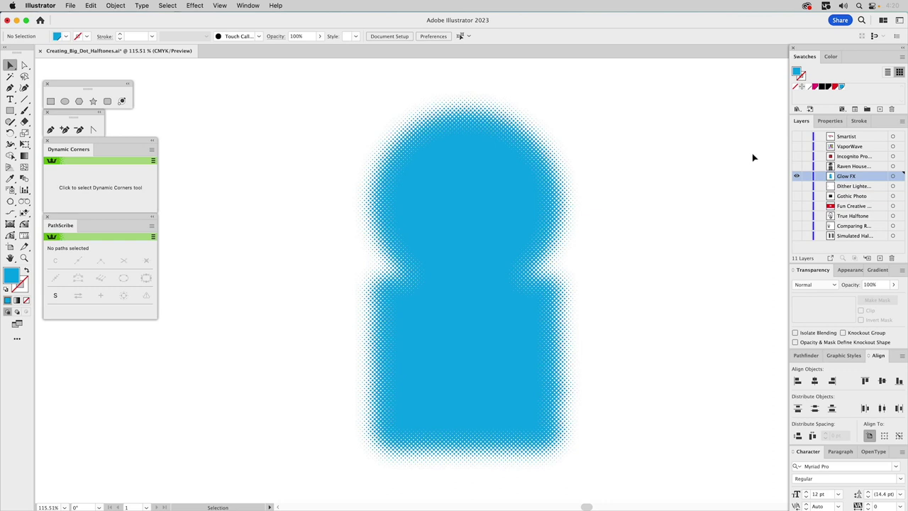
{"action": "left_click", "coordinate": [796, 195]}
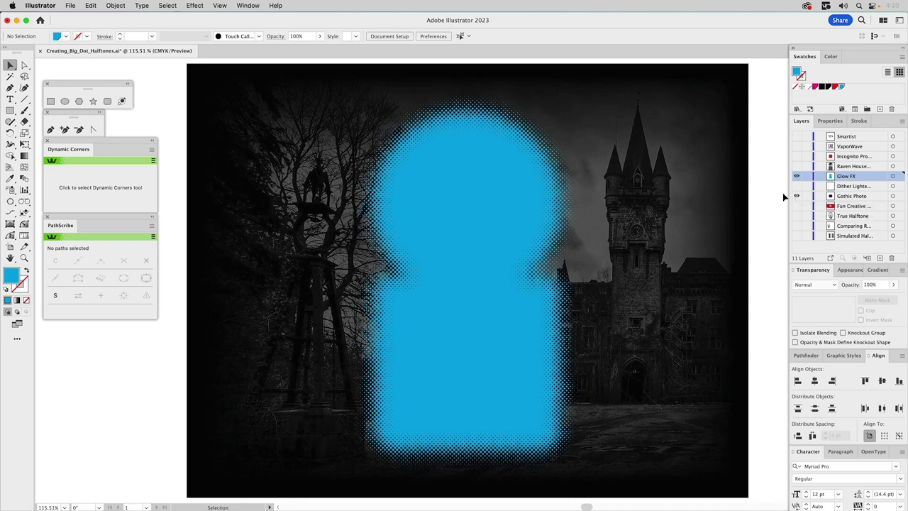
{"action": "left_click", "coordinate": [488, 177]}
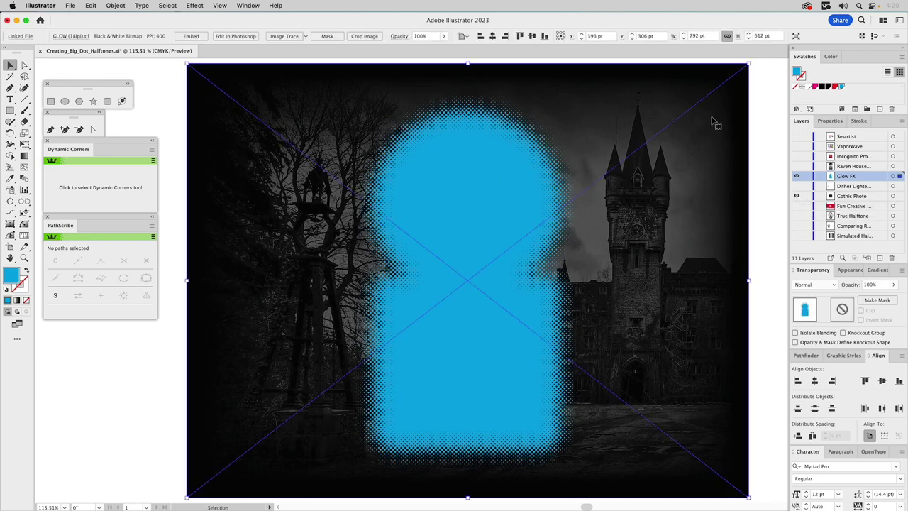
{"action": "left_click", "coordinate": [797, 166]}
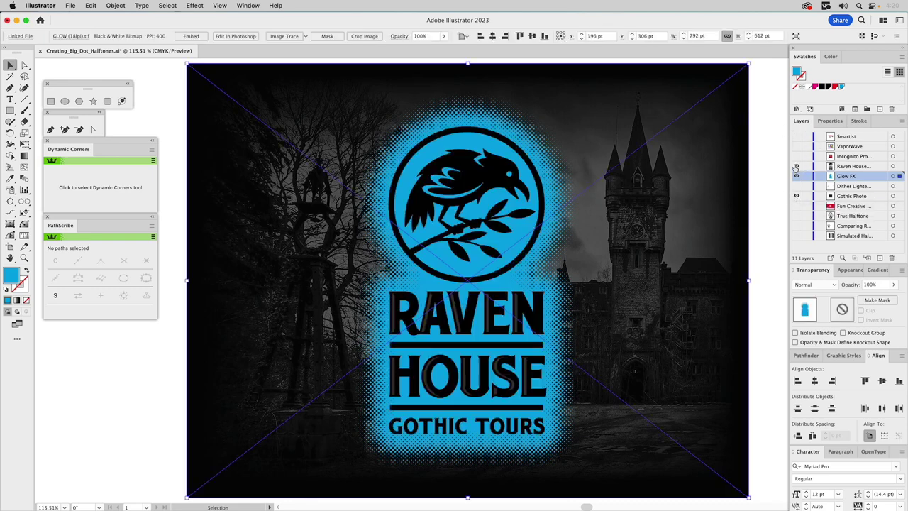
{"action": "left_click", "coordinate": [809, 87]}
{"action": "left_click", "coordinate": [804, 176]}
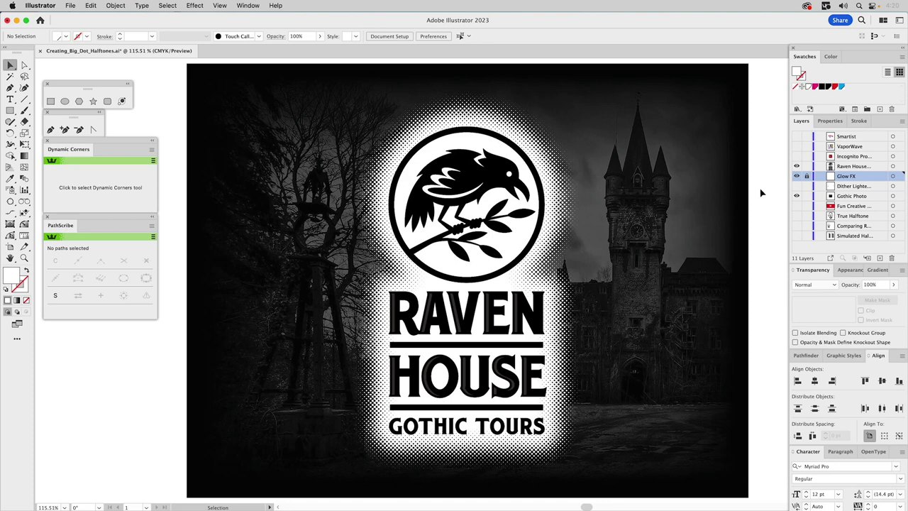
Show the Dither Lightning layer and place the first bolt, filled white, over the castle's top right
{"action": "left_click", "coordinate": [796, 186]}
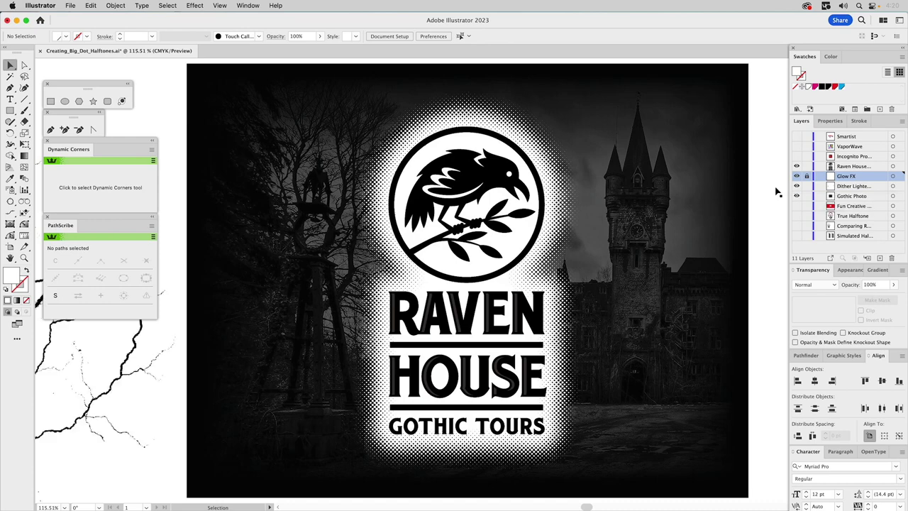
{"action": "left_click_drag", "start_coordinate": [750, 191], "coordinate": [312, 207]}
{"action": "left_click_drag", "start_coordinate": [581, 193], "coordinate": [431, 227]}
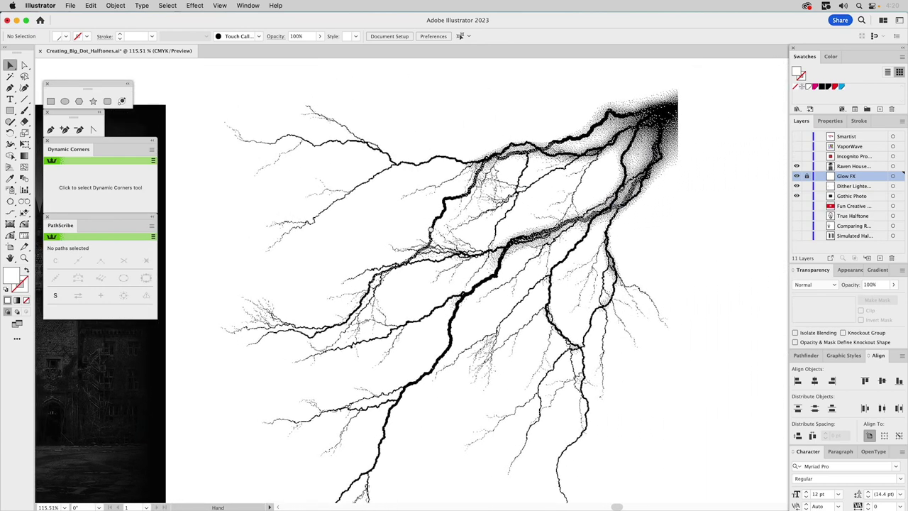
{"action": "left_click", "coordinate": [599, 164]}
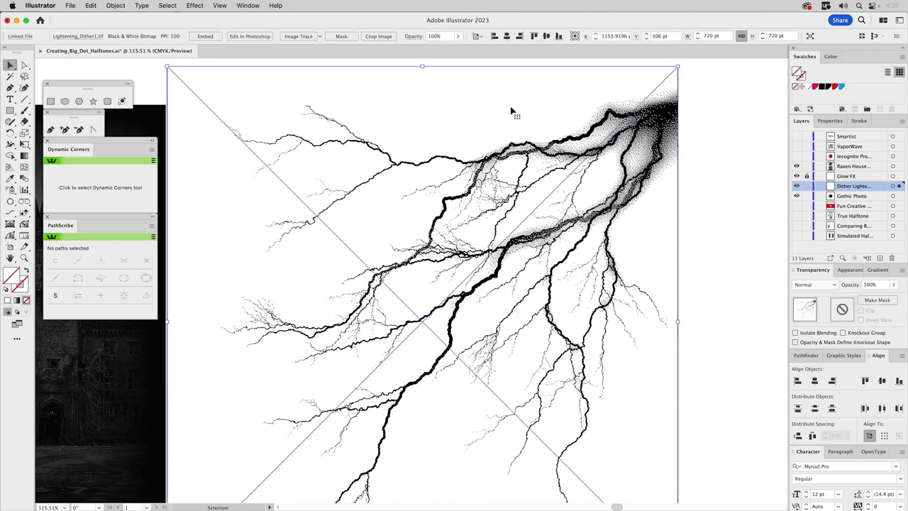
{"action": "left_click", "coordinate": [842, 86]}
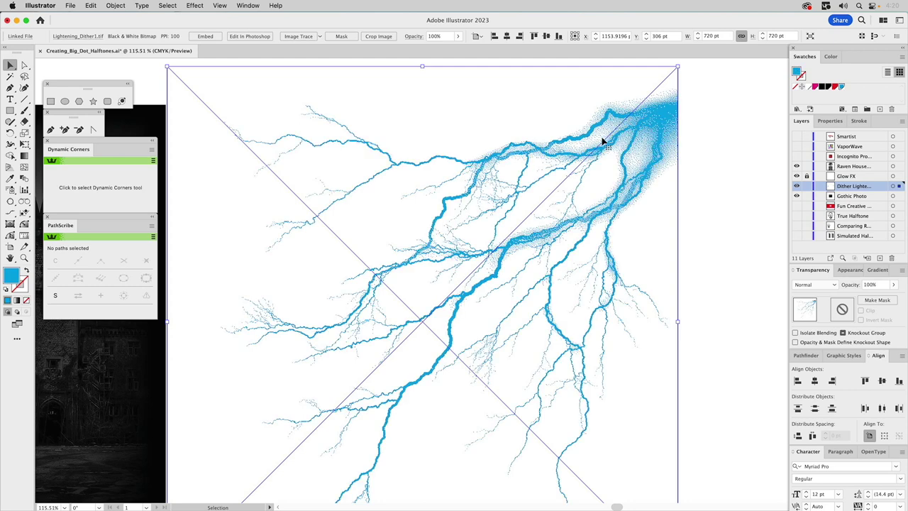
{"action": "left_click_drag", "start_coordinate": [604, 140], "coordinate": [240, 182]}
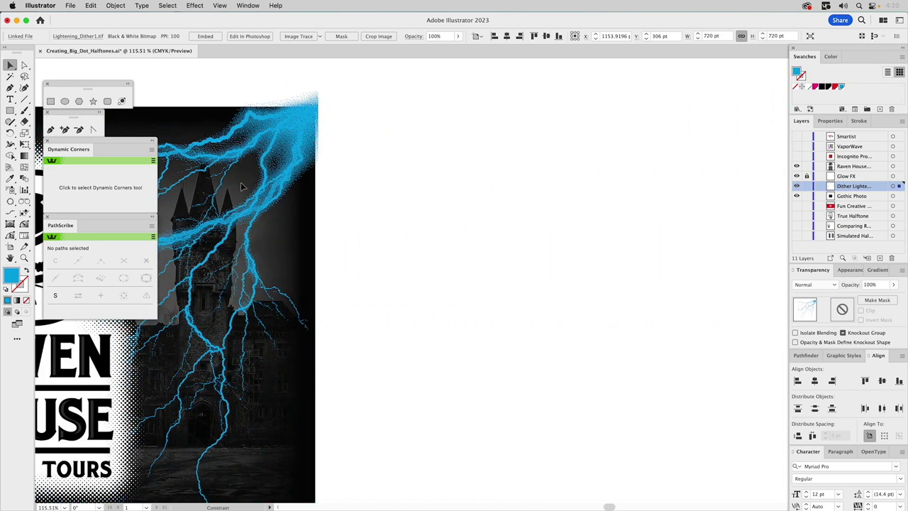
{"action": "left_click_drag", "start_coordinate": [286, 274], "coordinate": [709, 221]}
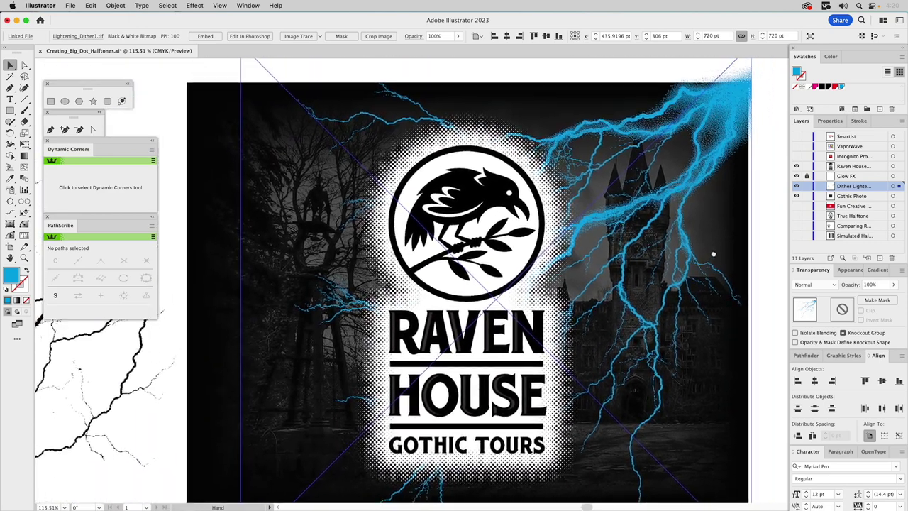
{"action": "left_click", "coordinate": [808, 87]}
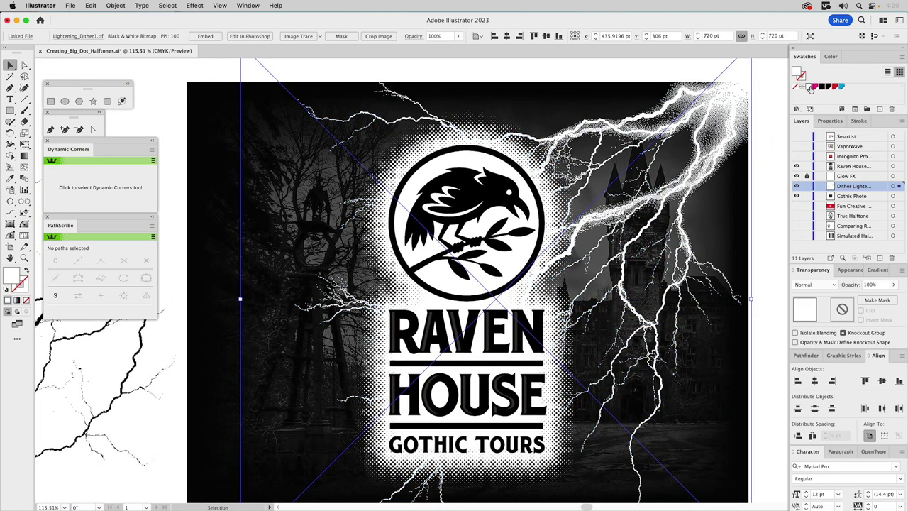
{"action": "left_click", "coordinate": [157, 112]}
Place the second bolt on the poster's left side, fill it white, and lock the layer
{"action": "left_click_drag", "start_coordinate": [258, 320], "coordinate": [702, 278]}
{"action": "left_click", "coordinate": [648, 309]}
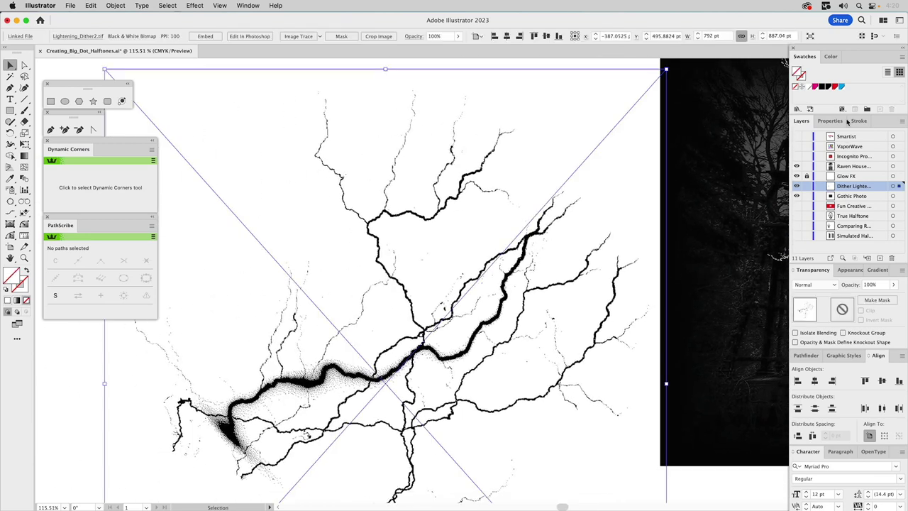
{"action": "left_click", "coordinate": [841, 88]}
{"action": "scroll", "coordinate": [339, 217], "scroll_direction": "right", "scroll_amount": 10}
{"action": "scroll", "coordinate": [338, 217], "scroll_direction": "down", "scroll_amount": 5}
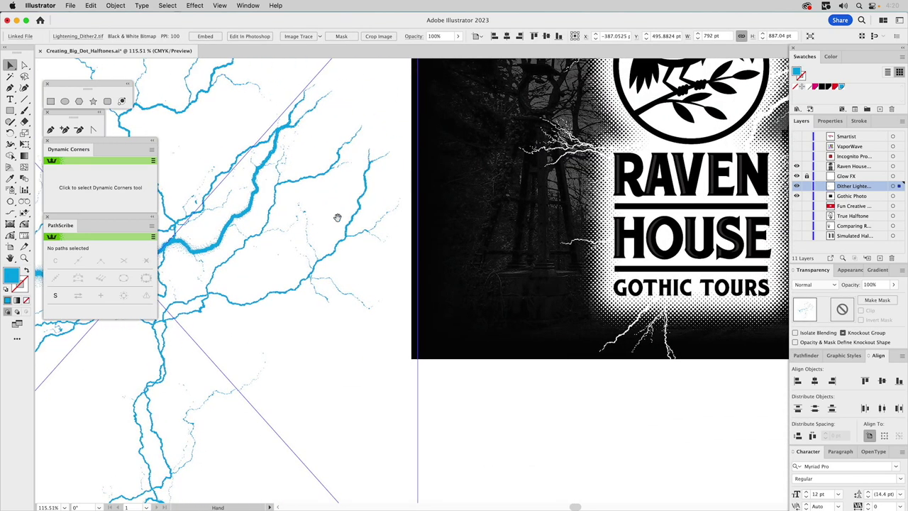
{"action": "left_click_drag", "start_coordinate": [198, 273], "coordinate": [626, 256]}
{"action": "scroll", "coordinate": [679, 234], "scroll_direction": "right", "scroll_amount": 6}
{"action": "scroll", "coordinate": [679, 234], "scroll_direction": "up", "scroll_amount": 3}
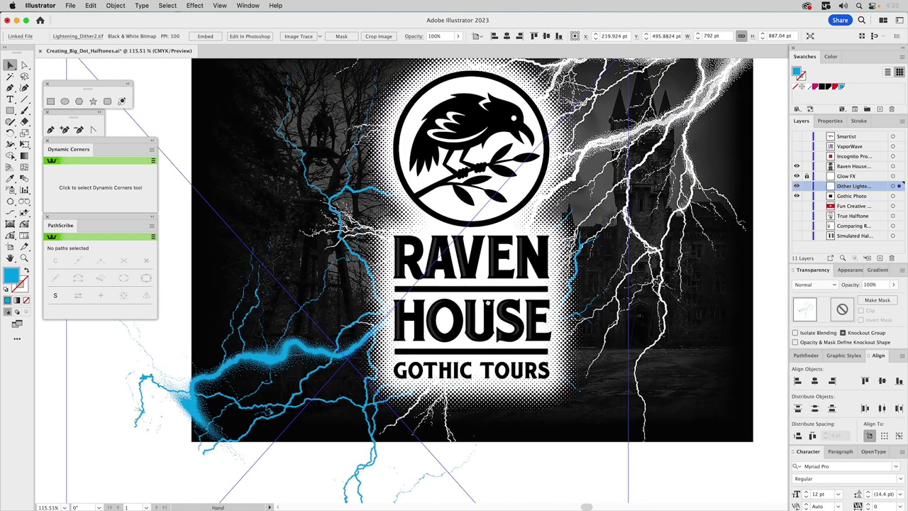
{"action": "scroll", "coordinate": [561, 285], "scroll_direction": "up", "scroll_amount": 3}
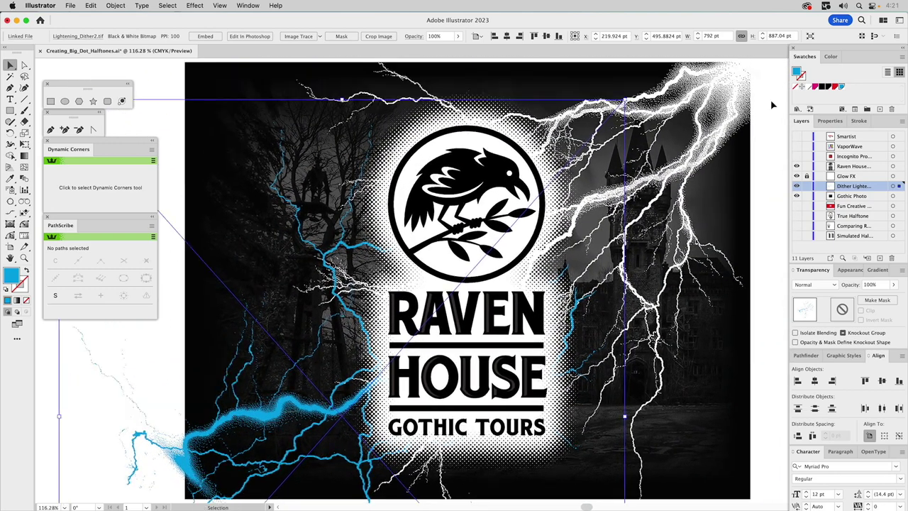
{"action": "left_click", "coordinate": [807, 88]}
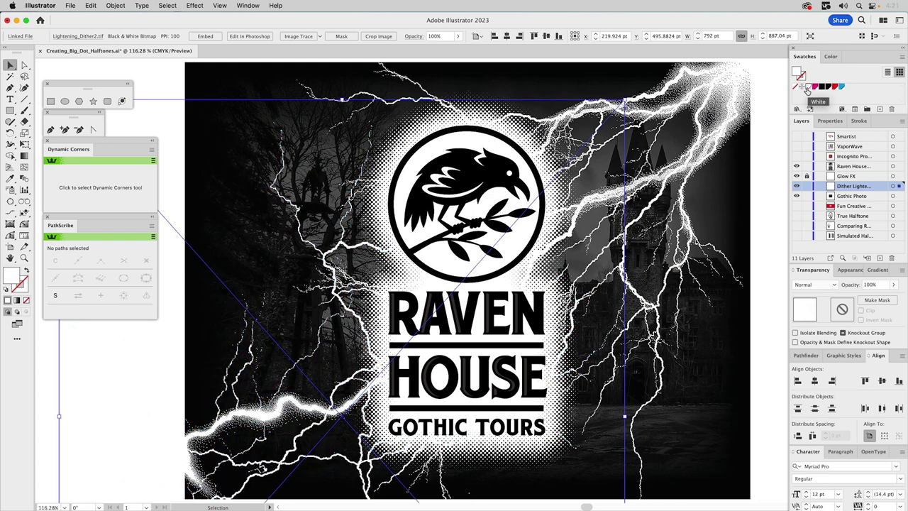
{"action": "left_click", "coordinate": [806, 186]}
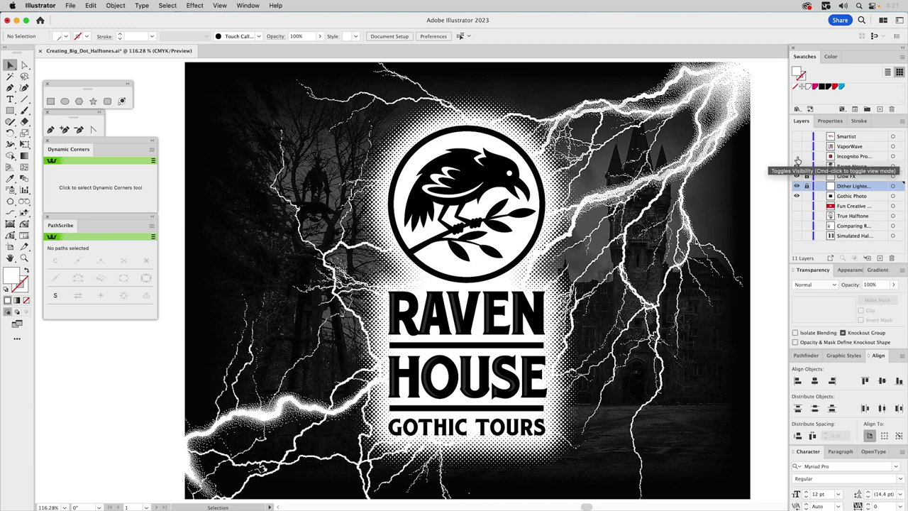
{"action": "left_click", "coordinate": [796, 156], "text": "alt"}
Hide the Dither Lightning layer and show the VaporWave poster layer
{"action": "left_click", "coordinate": [796, 186]}
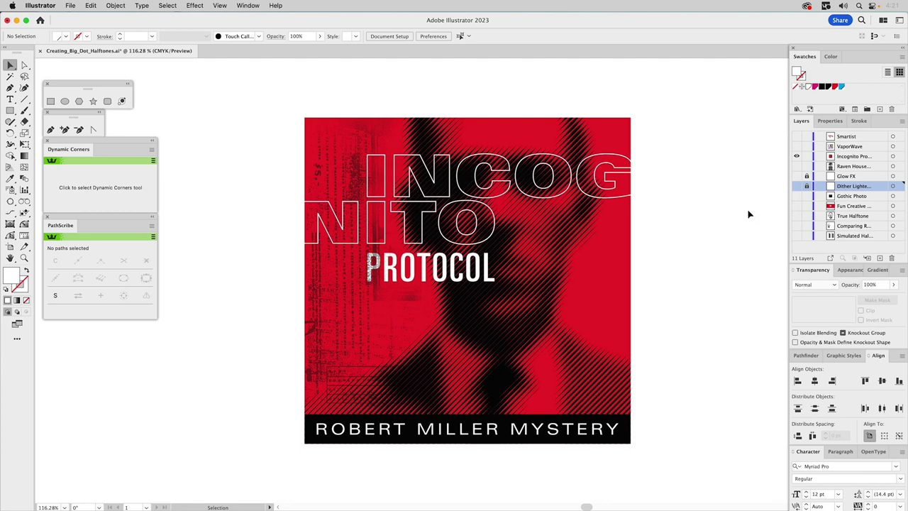
{"action": "left_click", "coordinate": [796, 146]}
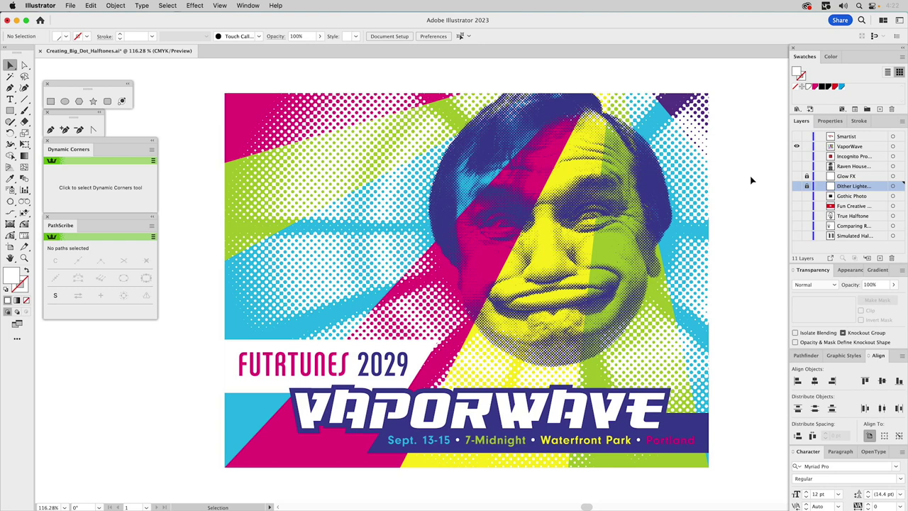
Make the Smartist layer visible so its red-lettered halftone poster shows on the artboard
{"action": "left_click", "coordinate": [796, 137]}
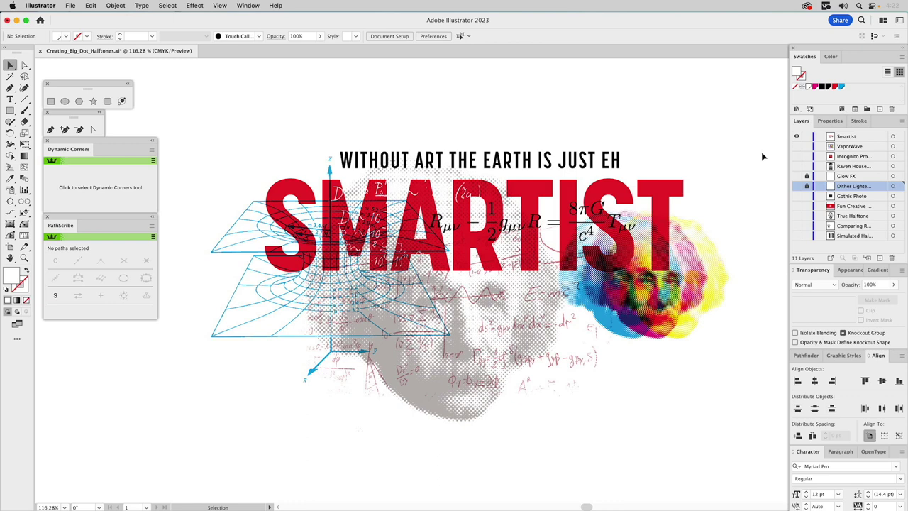
{"action": "left_click", "coordinate": [797, 137]}
{"action": "left_click", "coordinate": [797, 155]}
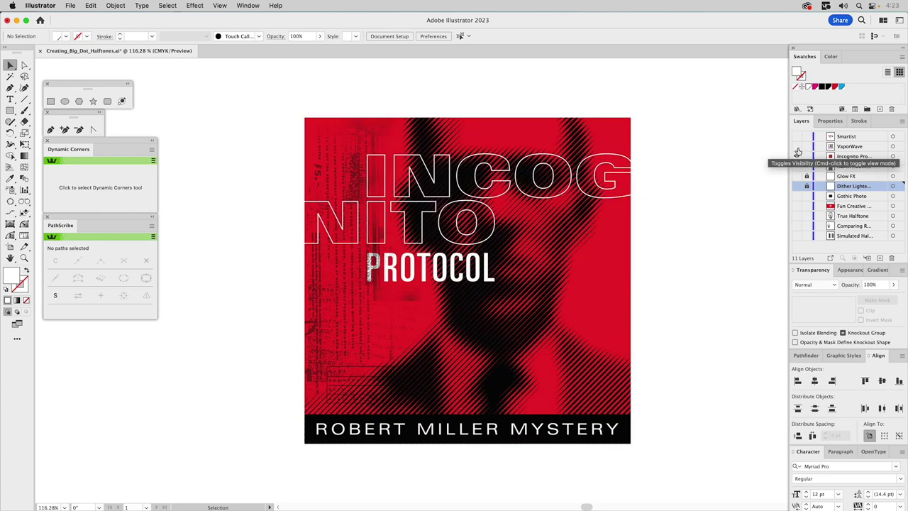
{"action": "left_click", "coordinate": [797, 146]}
{"action": "left_click", "coordinate": [796, 136]}
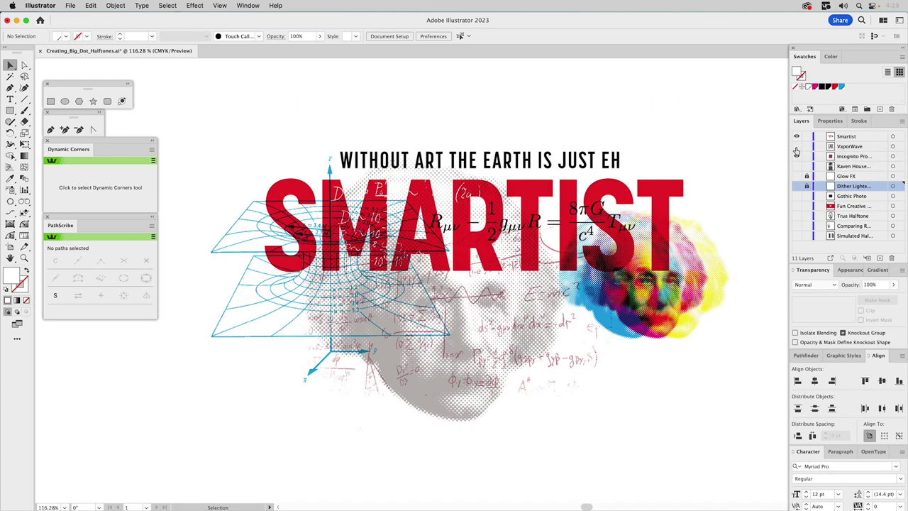
{"action": "left_click", "coordinate": [845, 138]}
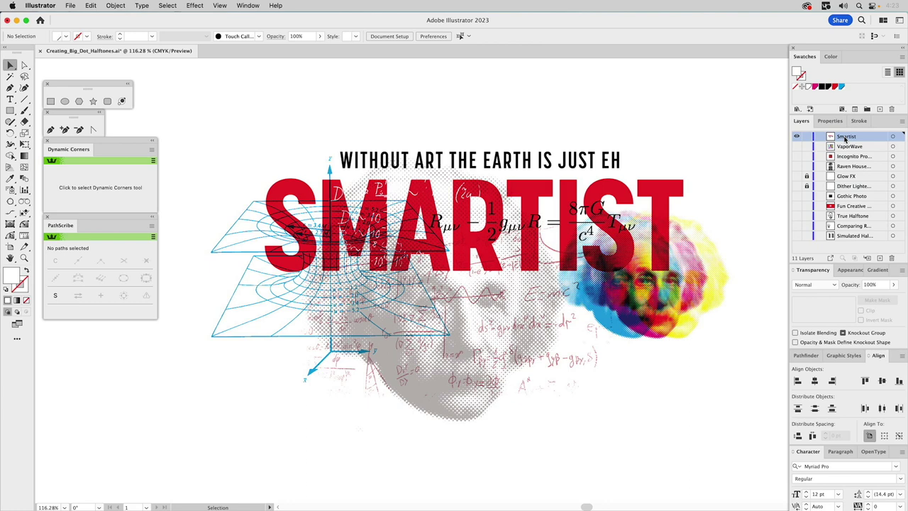